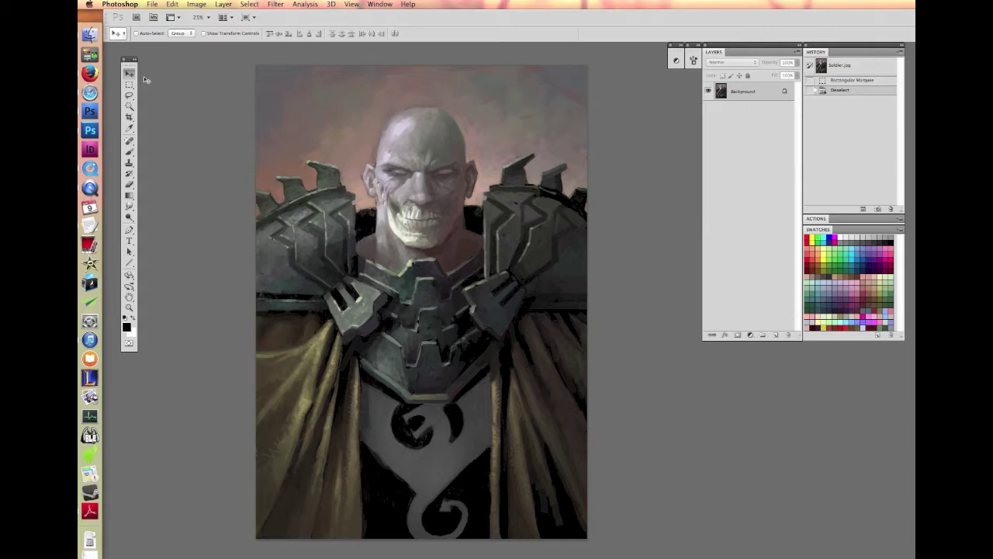
Drag the Tools panel off the left edge so it floats beside the soldier painting
left_click_drag(133, 60, 210, 94)
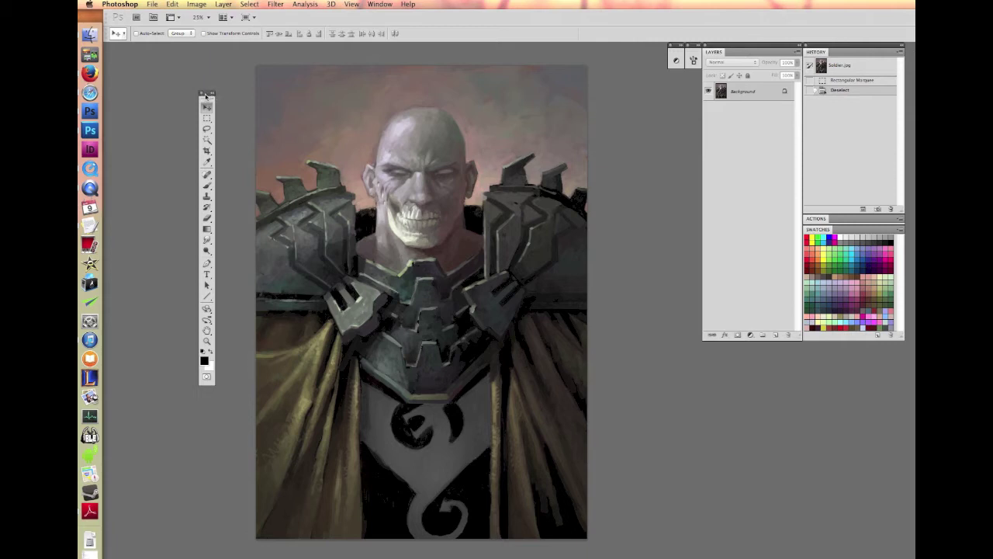
Show the tools in two columns and bring up the marquee shape flyout
left_click(208, 94)
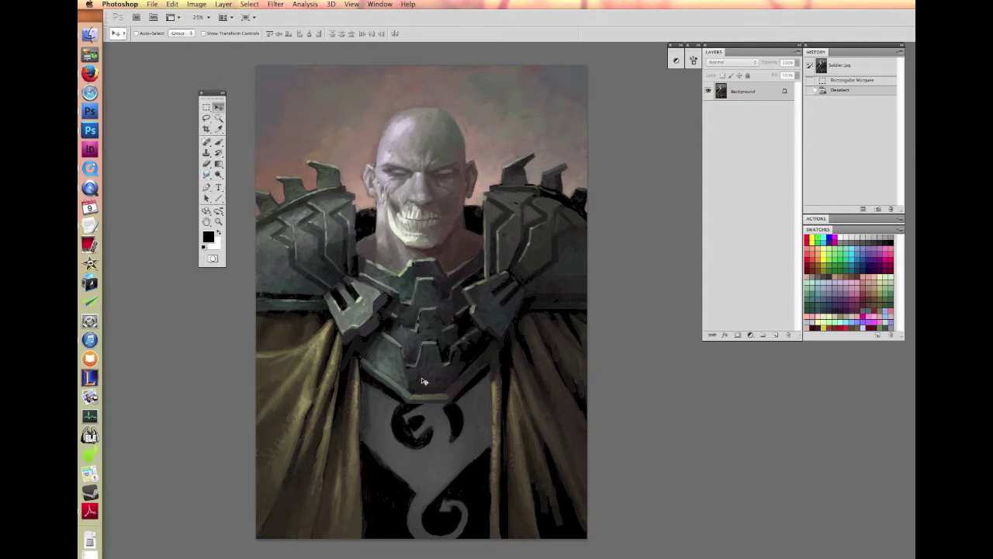
left_click(205, 107)
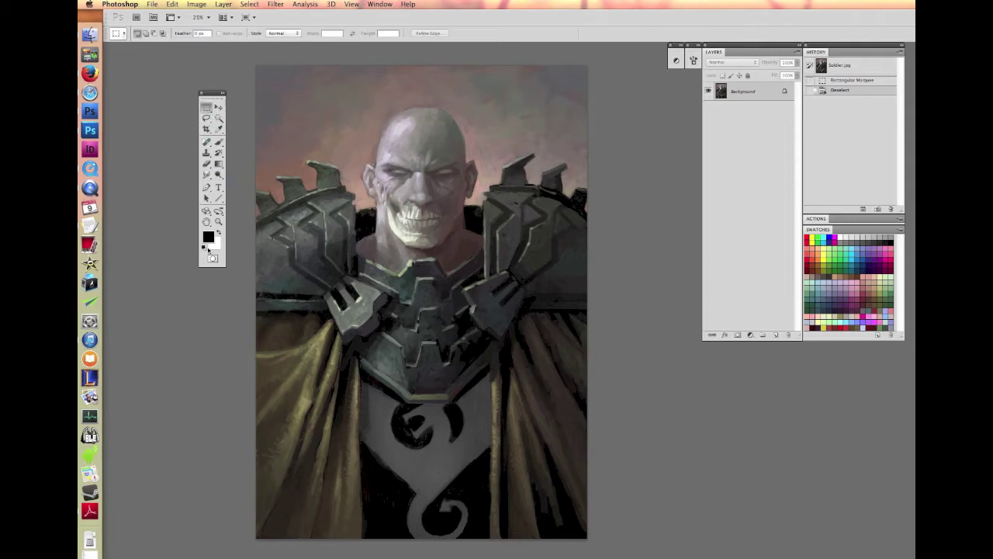
left_click(207, 111)
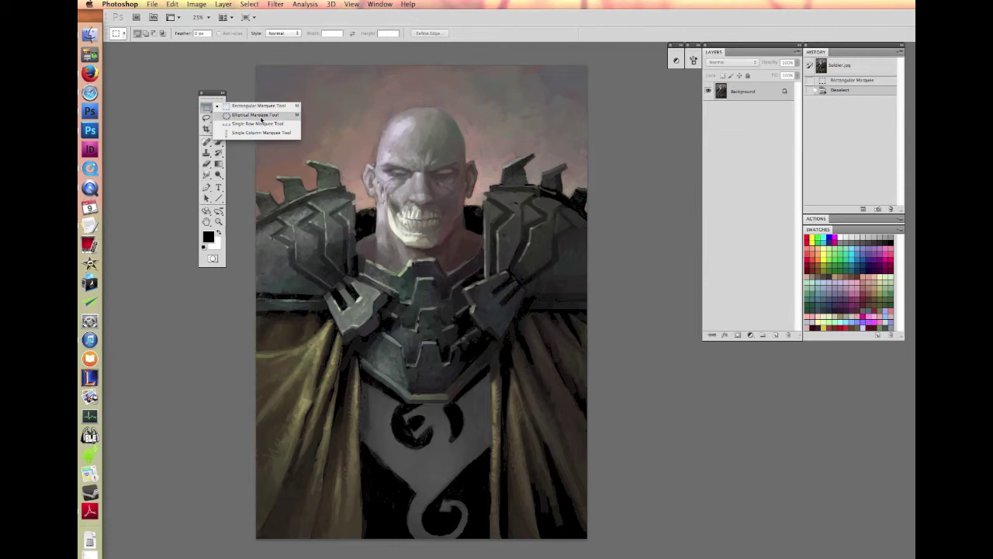
Choose the Rectangular Marquee and drag a rectangle over the soldier's head and shoulders
left_click(261, 106)
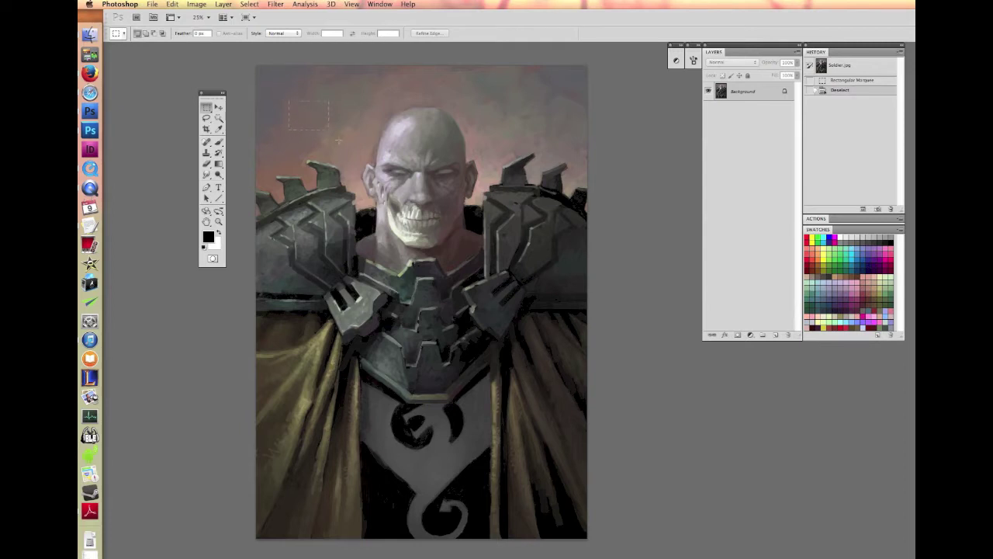
left_click_drag(431, 192, 436, 209)
left_click_drag(450, 239, 515, 318)
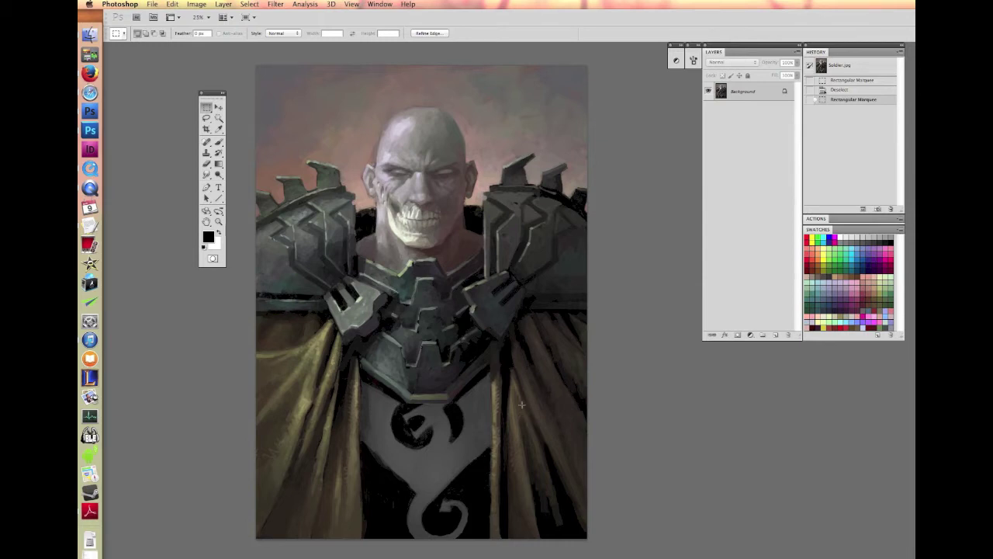
Show the selection edges again with Cmd+H, check View > Show, then deselect
key("super+h")
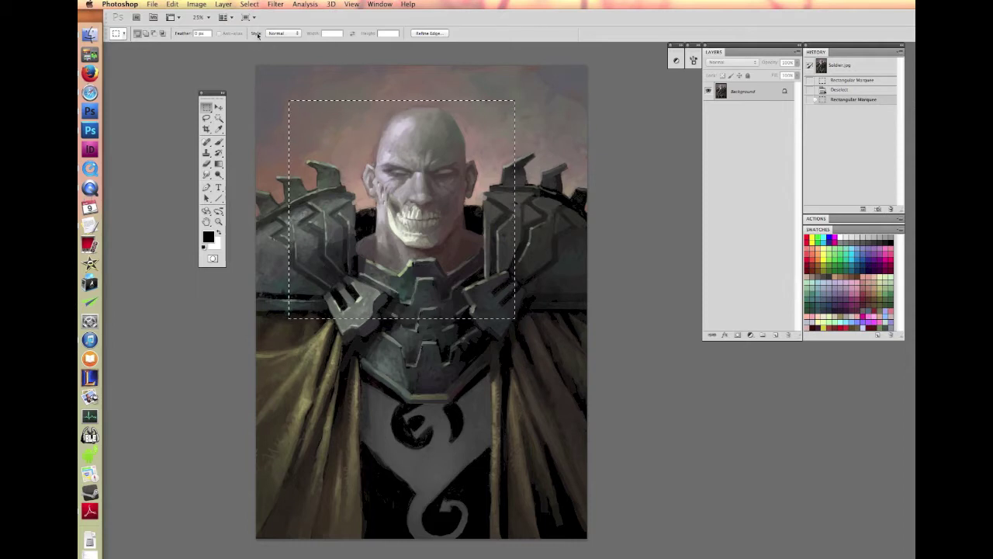
left_click(353, 4)
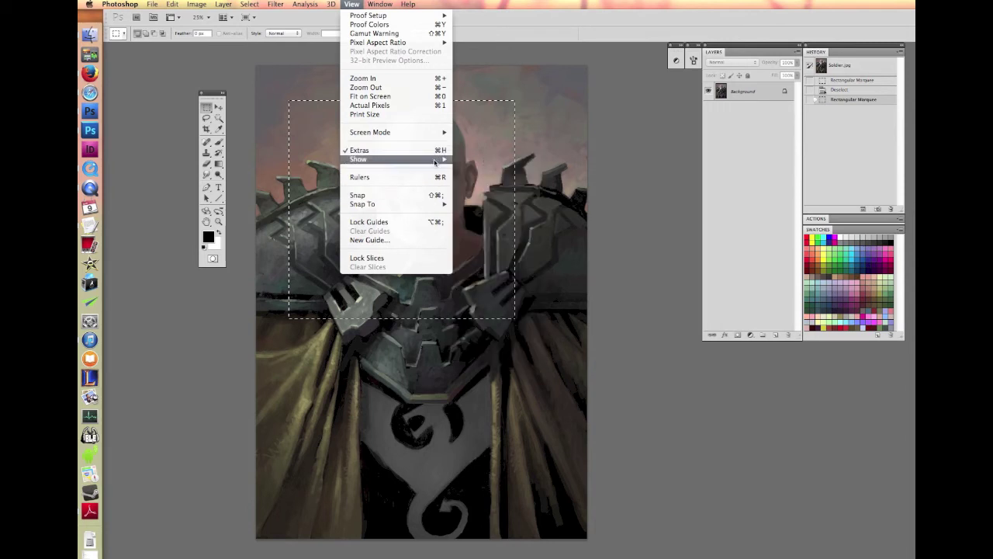
mouse_move(437, 160)
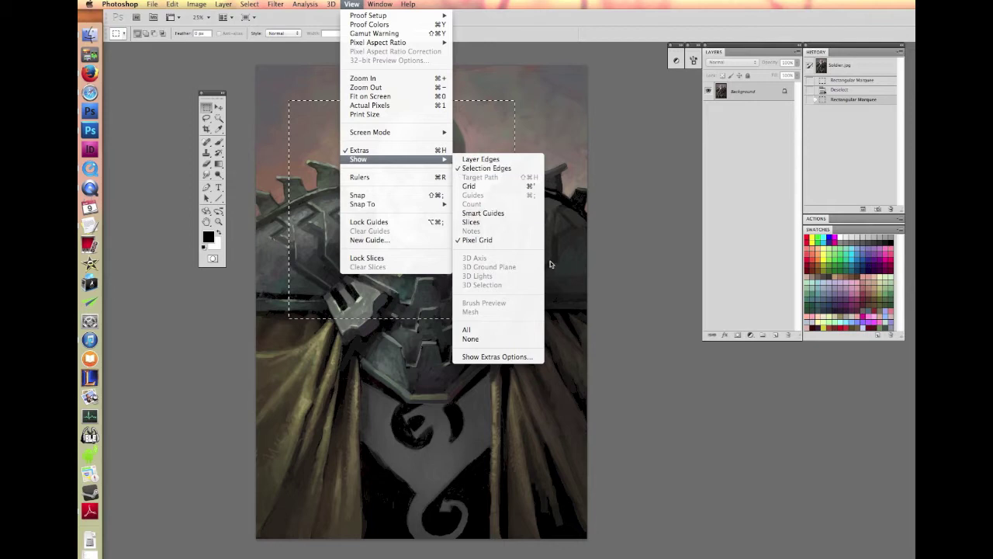
left_click(580, 153)
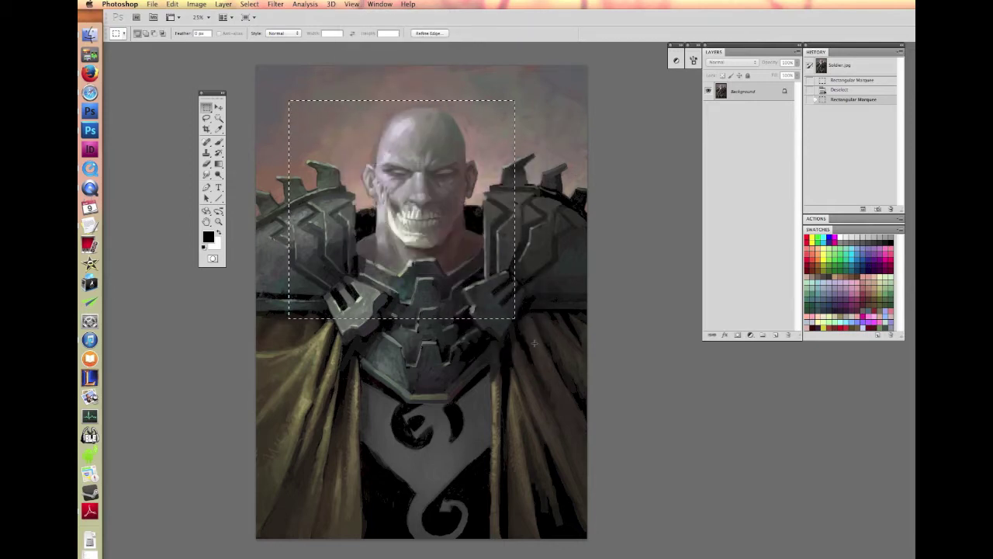
left_click(294, 103)
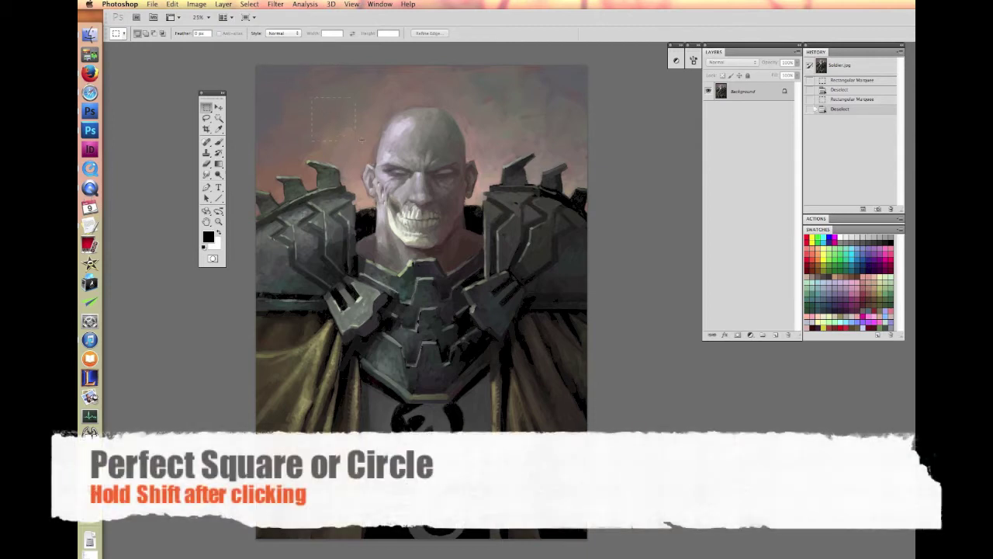
Select a square over the head and shoulders, then add a rectangle over the chest armour
left_click_drag(418, 219, 528, 325)
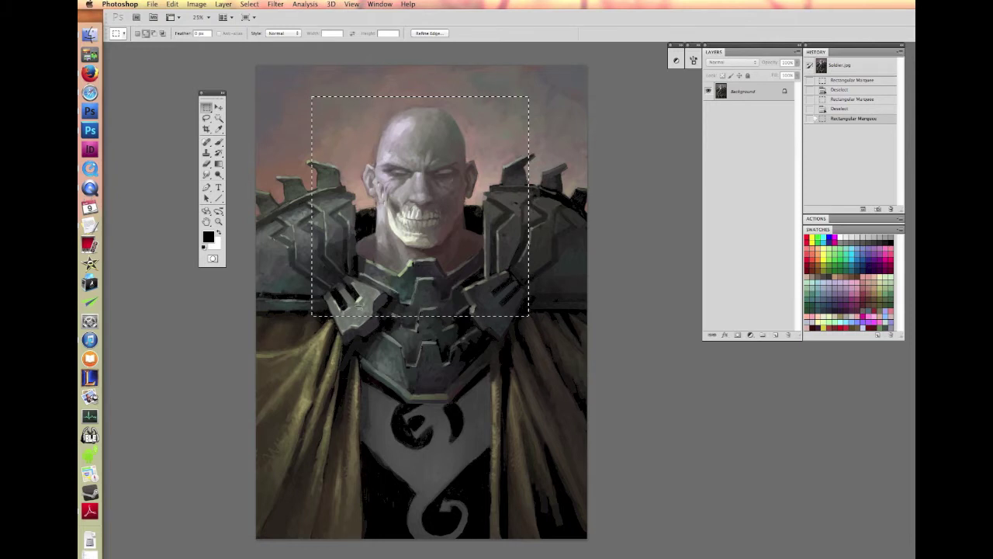
left_click_drag(357, 308, 488, 396)
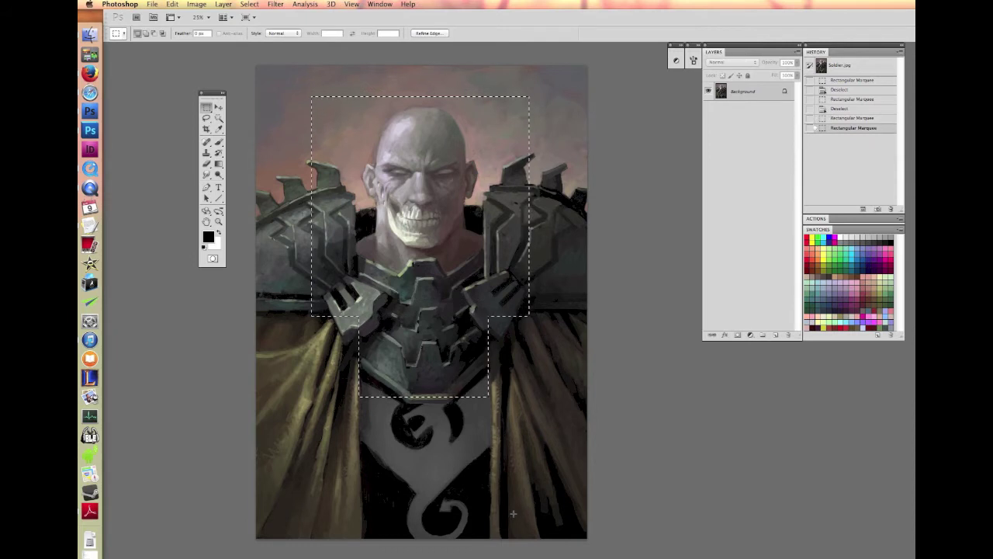
Switch to the Elliptical Marquee and try two chest ovals, deselecting after each
left_click(206, 106)
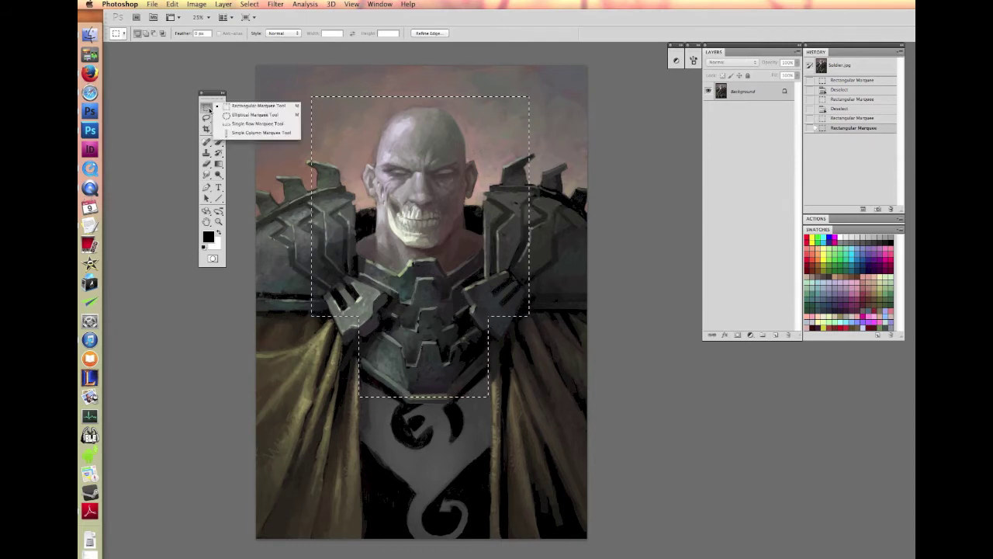
left_click(257, 116)
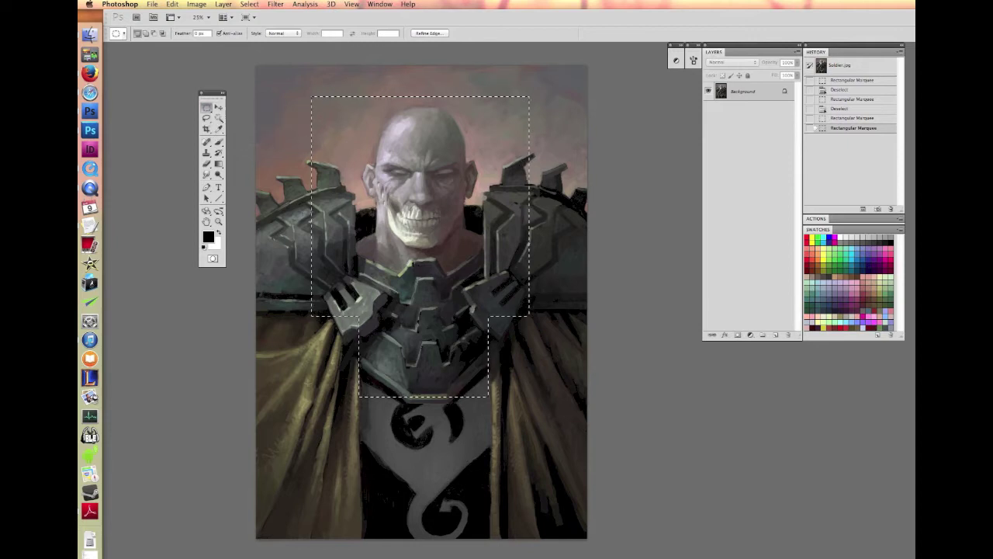
left_click_drag(292, 361, 498, 440)
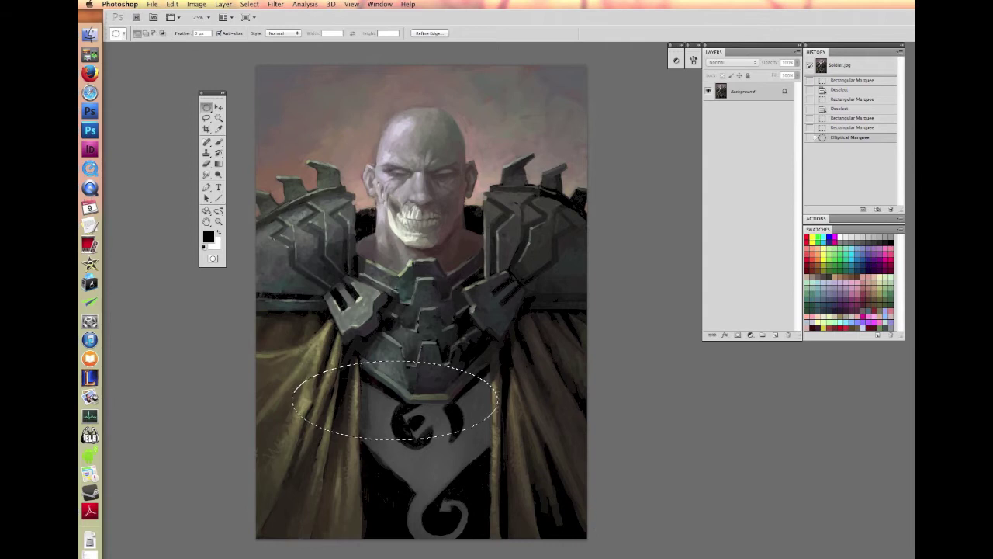
left_click(350, 95)
left_click_drag(490, 333, 578, 357)
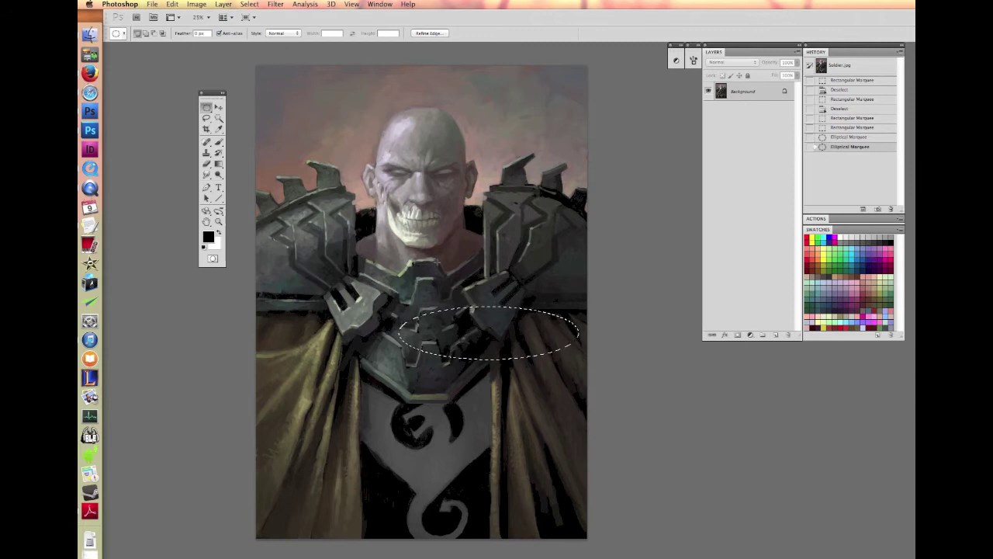
left_click(444, 262)
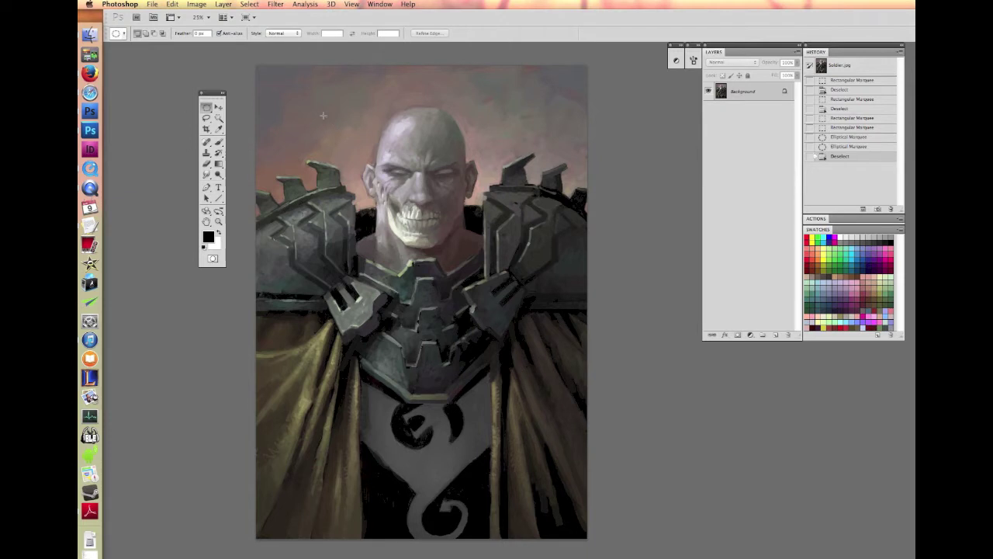
Select an oval around the head and shoulders and add three smaller ovals to it
left_click_drag(379, 164, 552, 352)
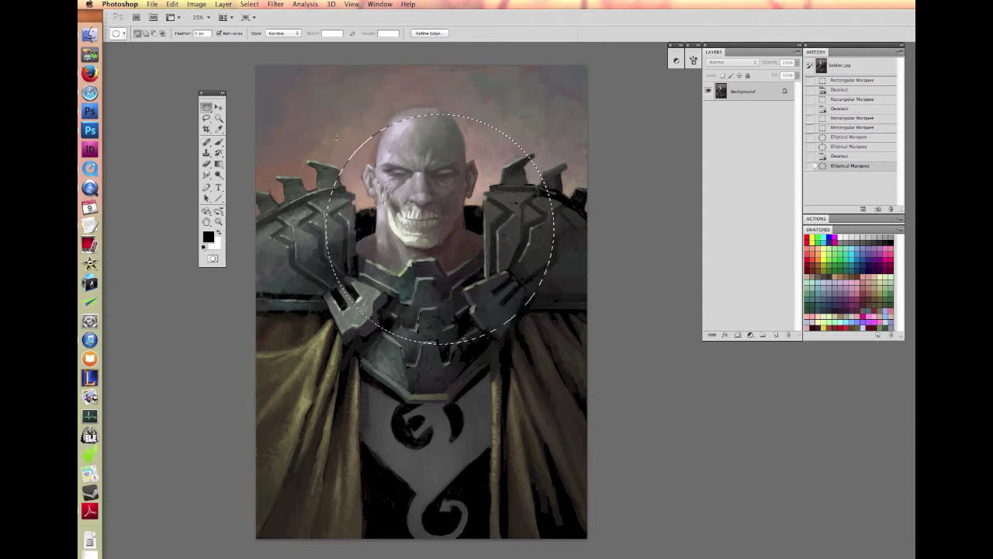
left_click_drag(324, 118, 392, 198)
left_click_drag(386, 99, 434, 155)
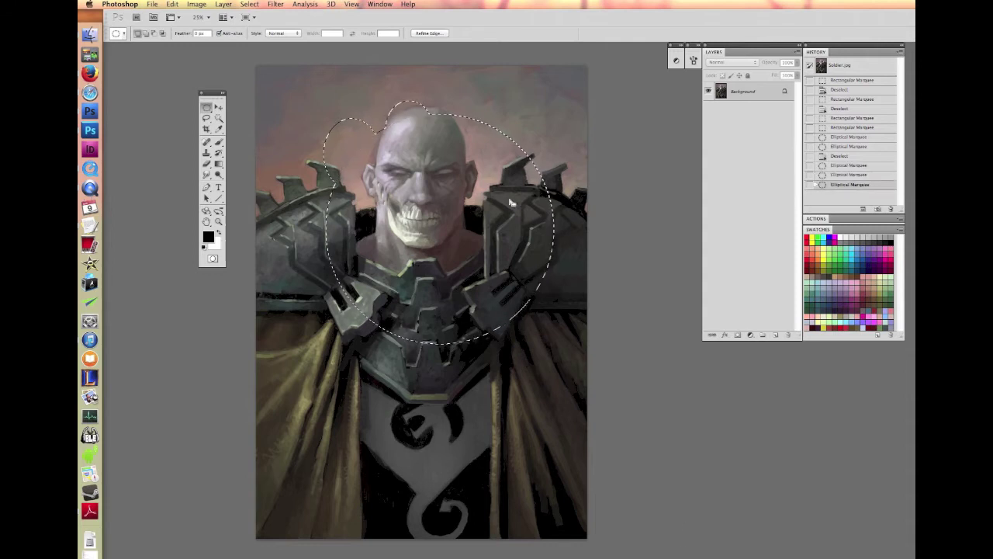
left_click_drag(470, 336, 537, 384)
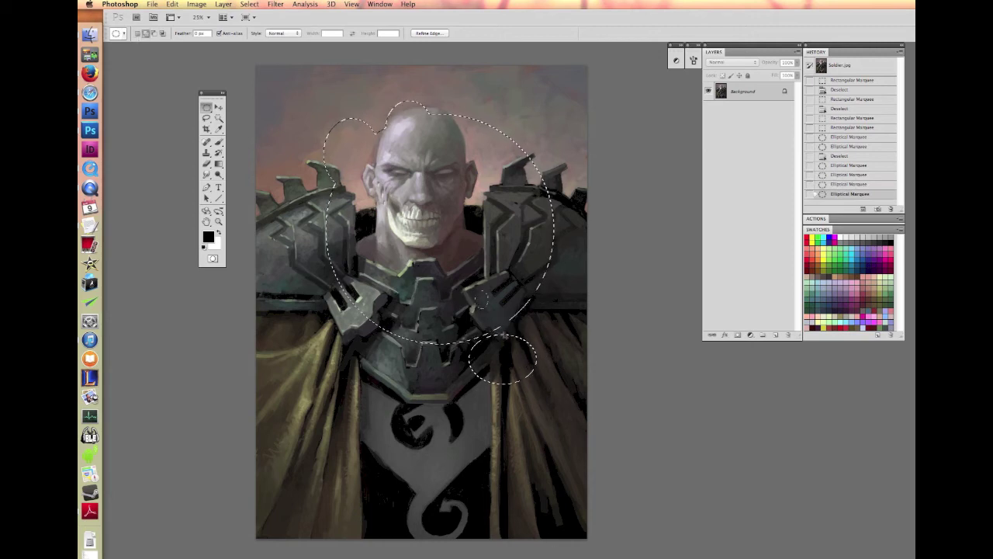
With the Rectangular Marquee, add three rectangles around the chest and subtract one over the face
left_click(206, 106)
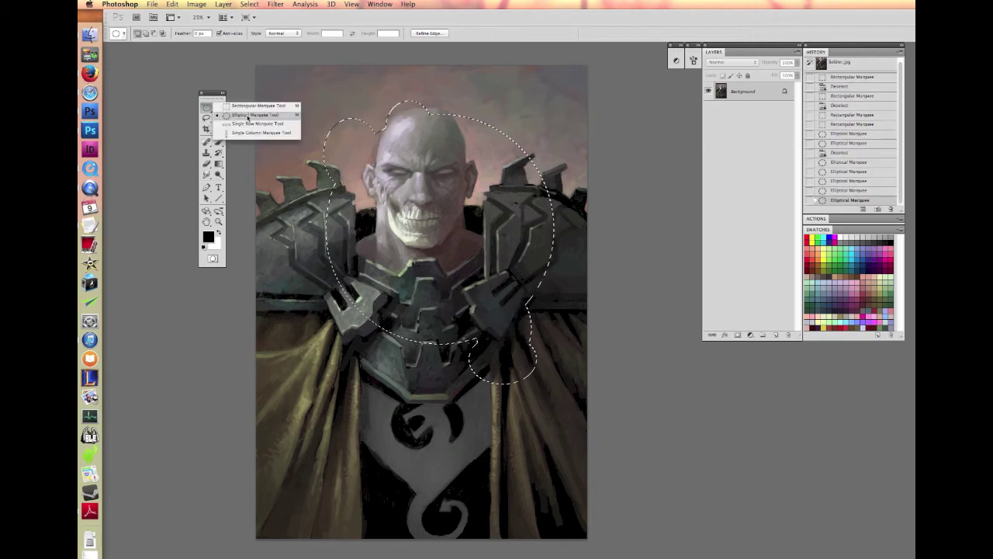
left_click(249, 105)
left_click_drag(323, 295, 435, 411)
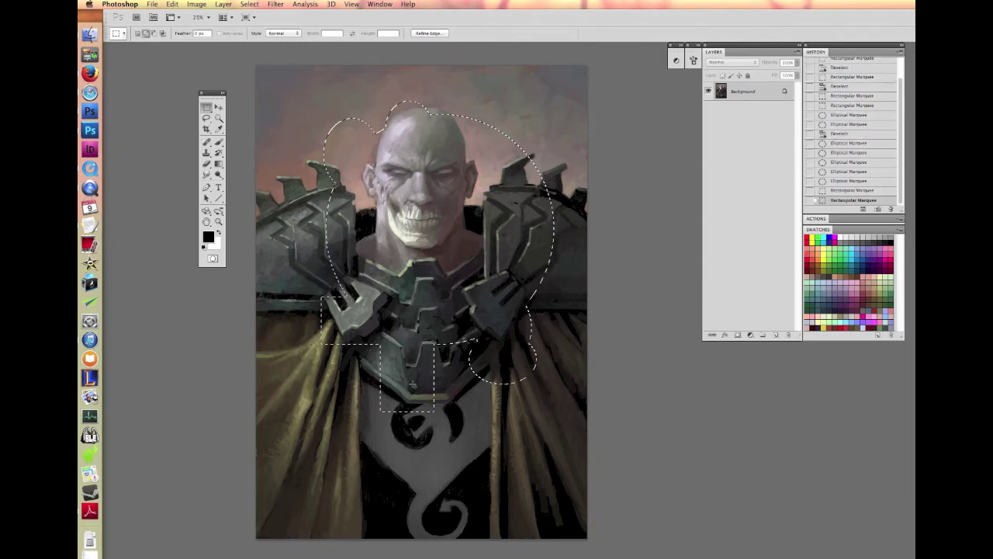
left_click_drag(417, 349, 527, 446)
left_click_drag(526, 364, 551, 394)
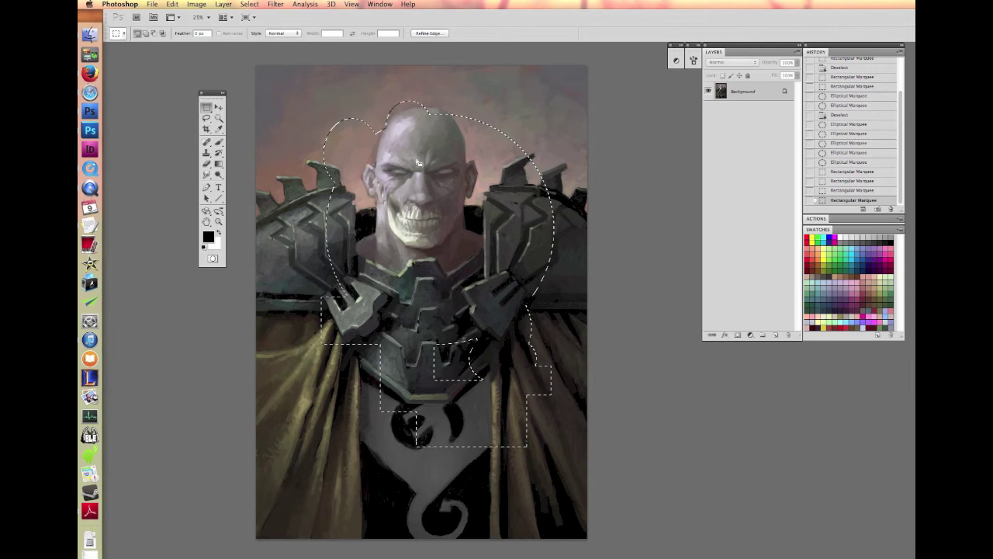
left_click_drag(393, 144, 475, 322)
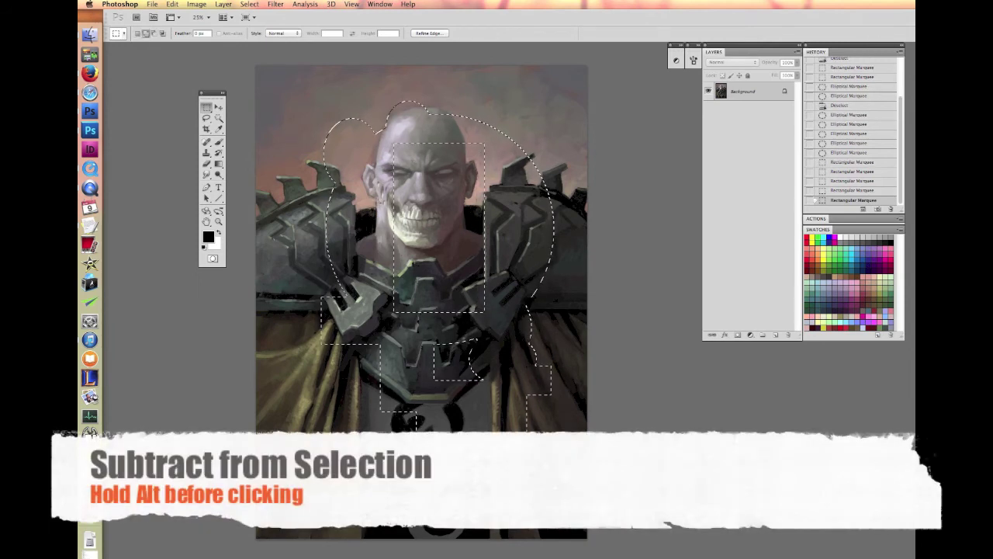
Alt-drag rectangles across and left of the face to subtract them from the selection
left_click_drag(386, 196, 513, 254)
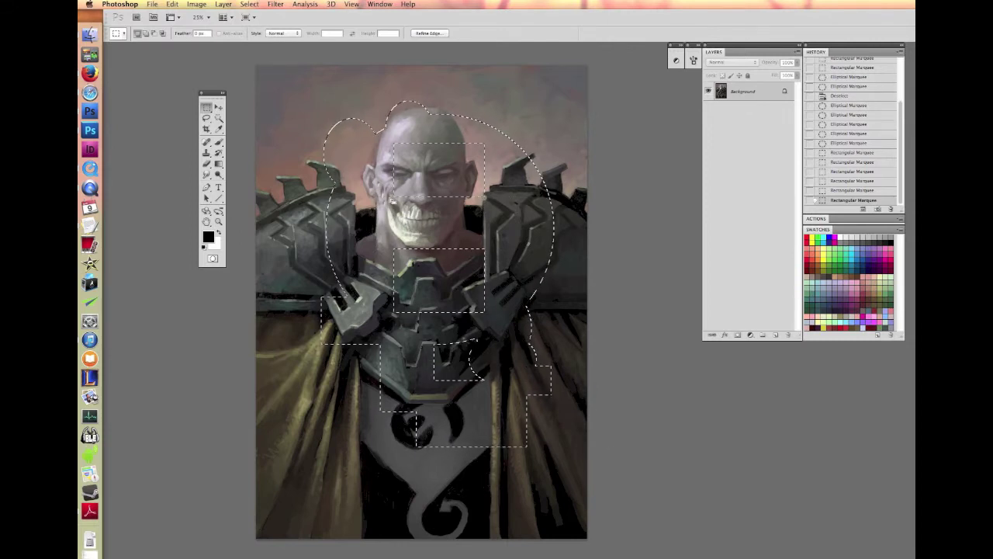
key("alt")
left_click_drag(310, 197, 422, 262)
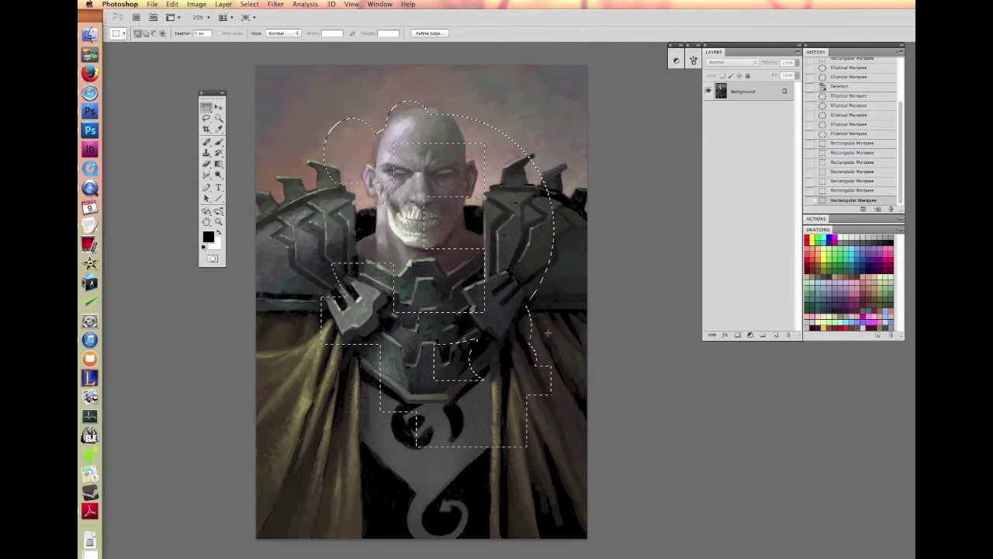
Deselect, then restore the combined head-and-chest selection with Select > Reselect
left_click(248, 6)
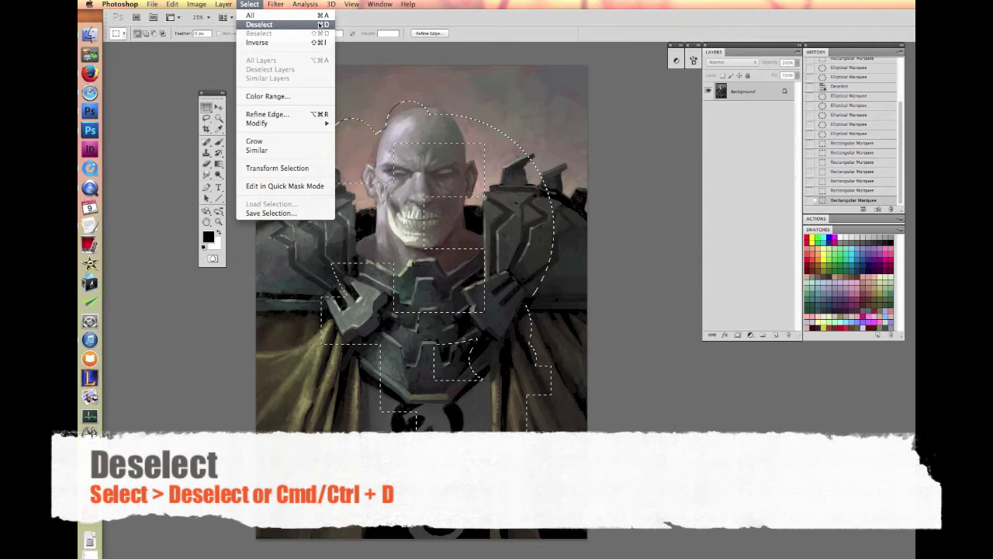
left_click(319, 26)
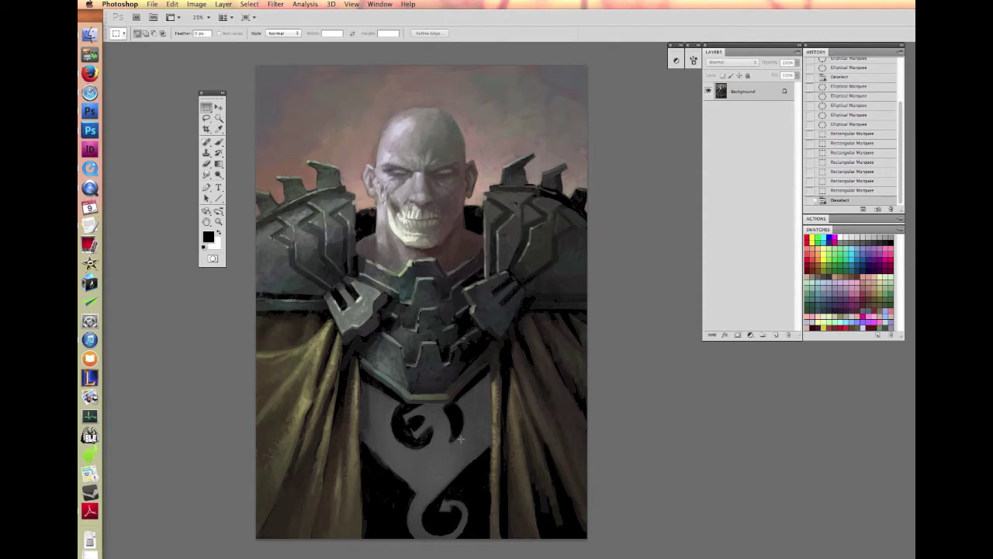
left_click(251, 6)
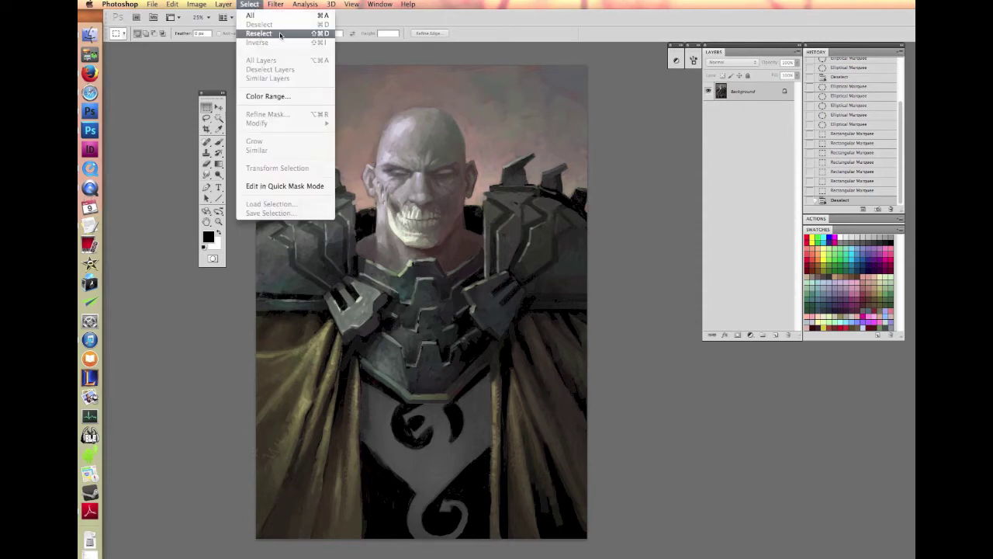
left_click(326, 39)
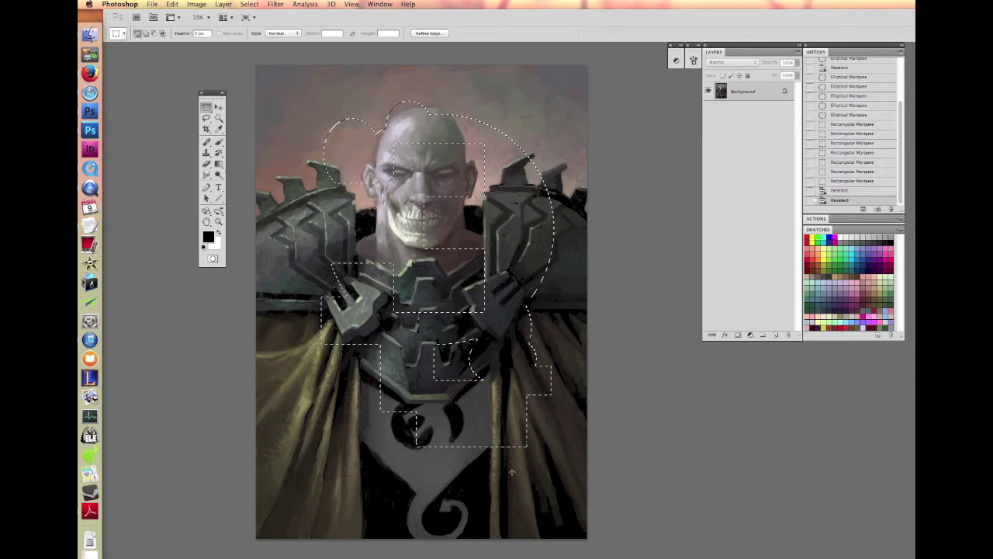
left_click(250, 5)
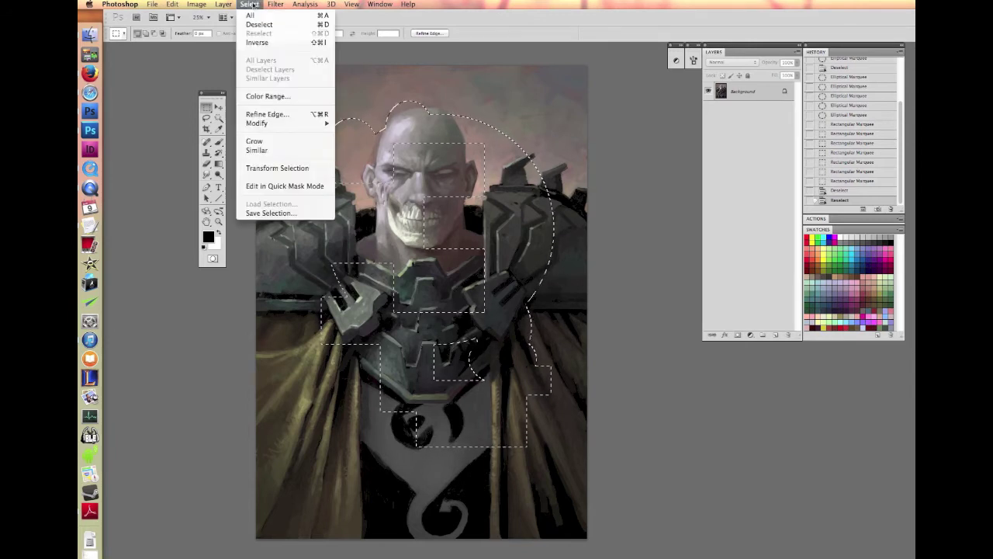
Save the selection as channel 'Random 1' in Soldier.jpg, then deselect with Cmd+D
left_click(277, 214)
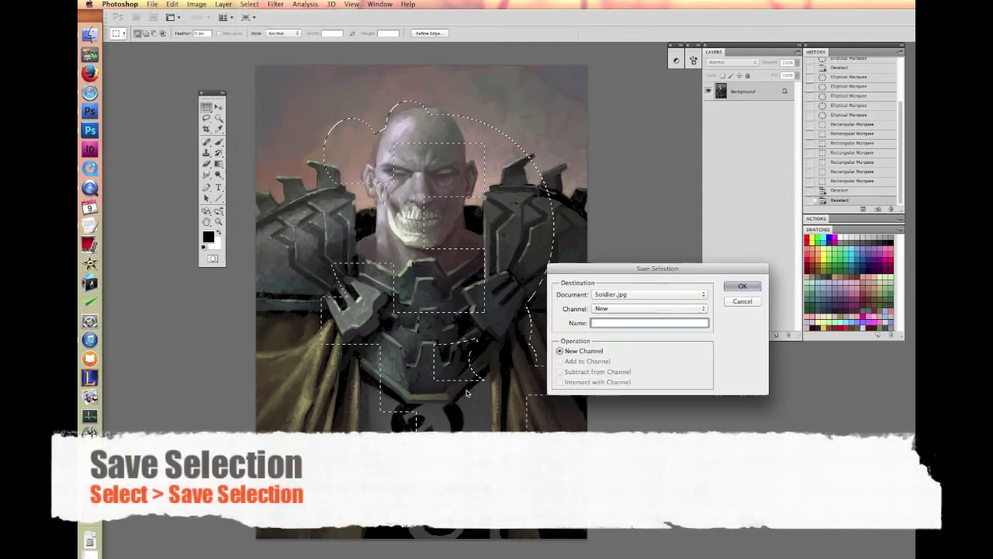
left_click(621, 295)
left_click(622, 295)
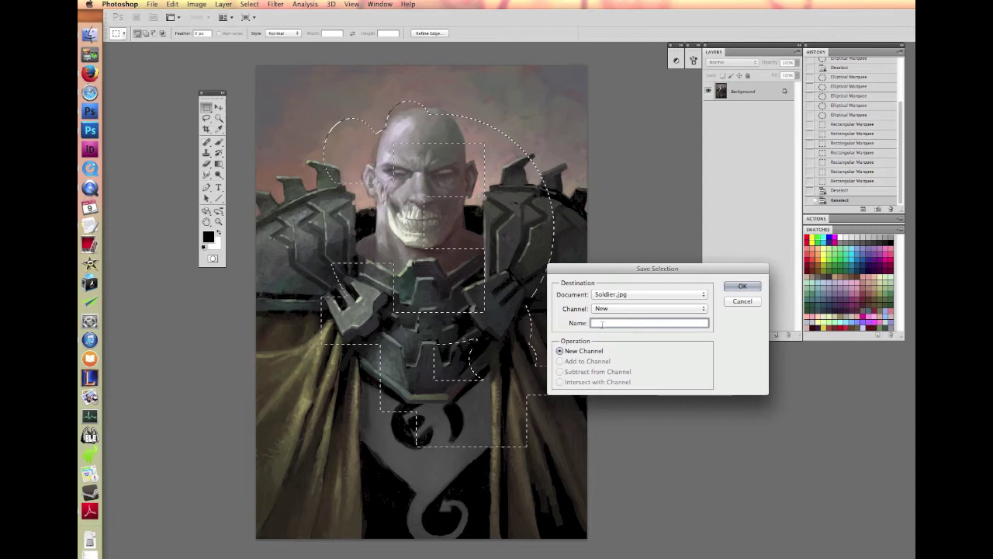
type("Random 1")
key("Return")
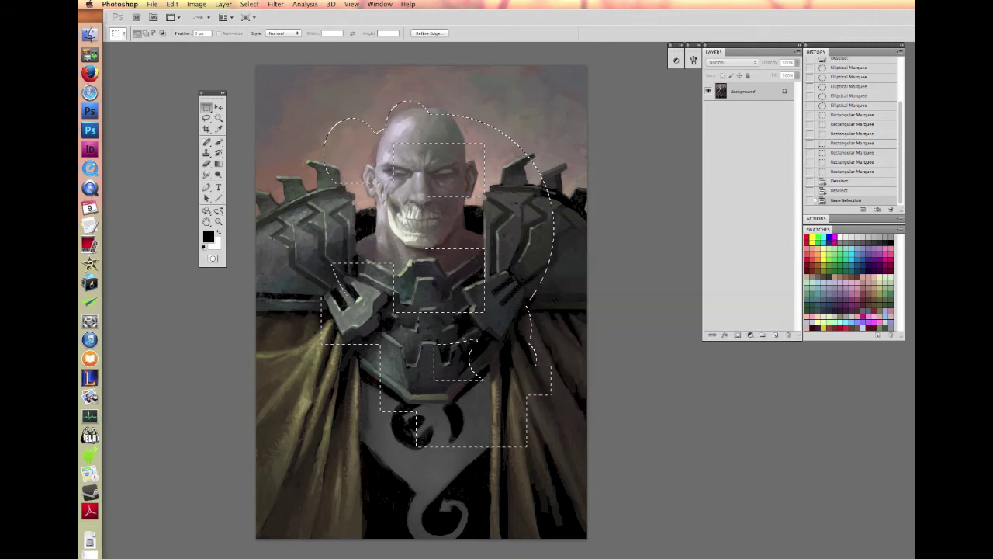
key("super+d")
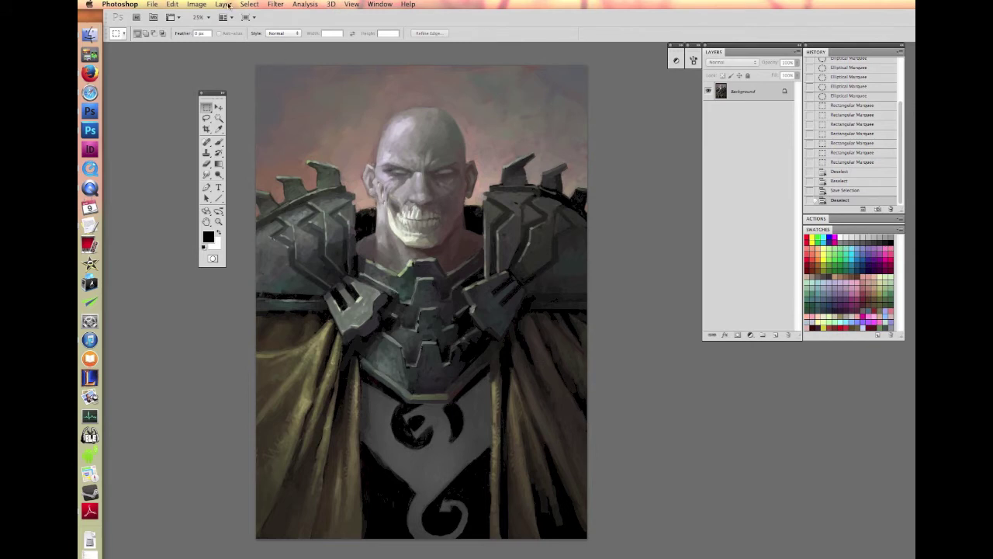
Load the saved Random 1 channel as a selection, deselect it, and choose the Lasso tool
left_click(252, 4)
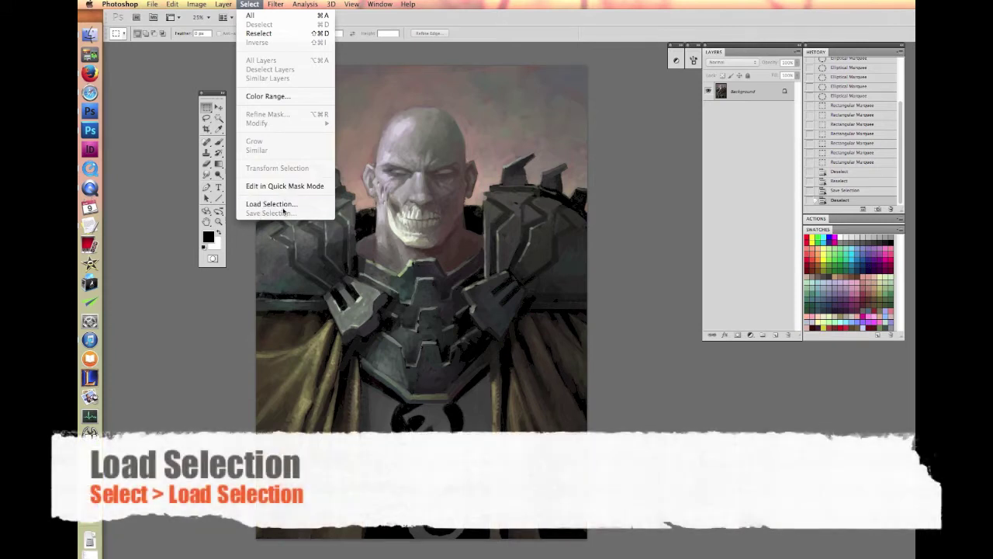
left_click(284, 205)
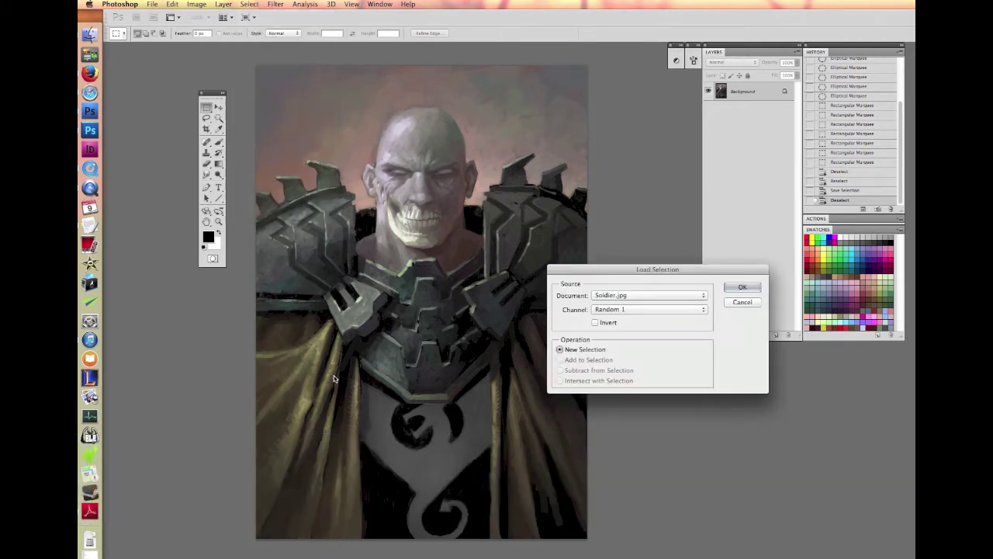
left_click(614, 310)
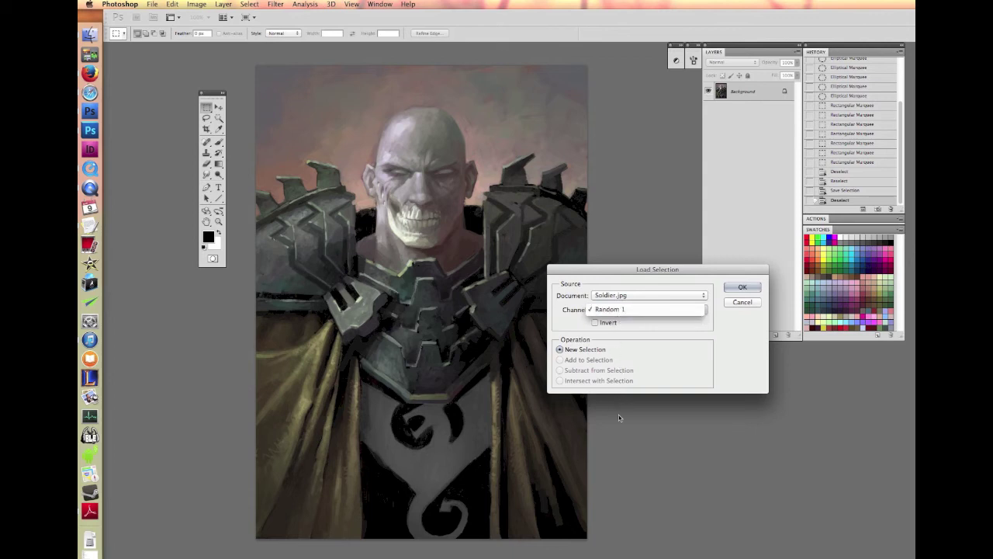
left_click(625, 310)
left_click(742, 287)
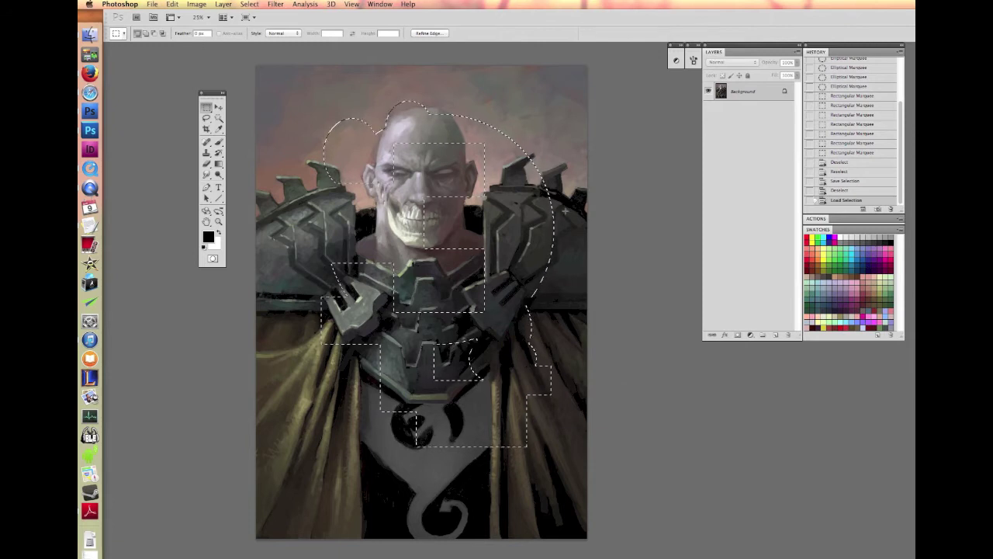
key("super+d")
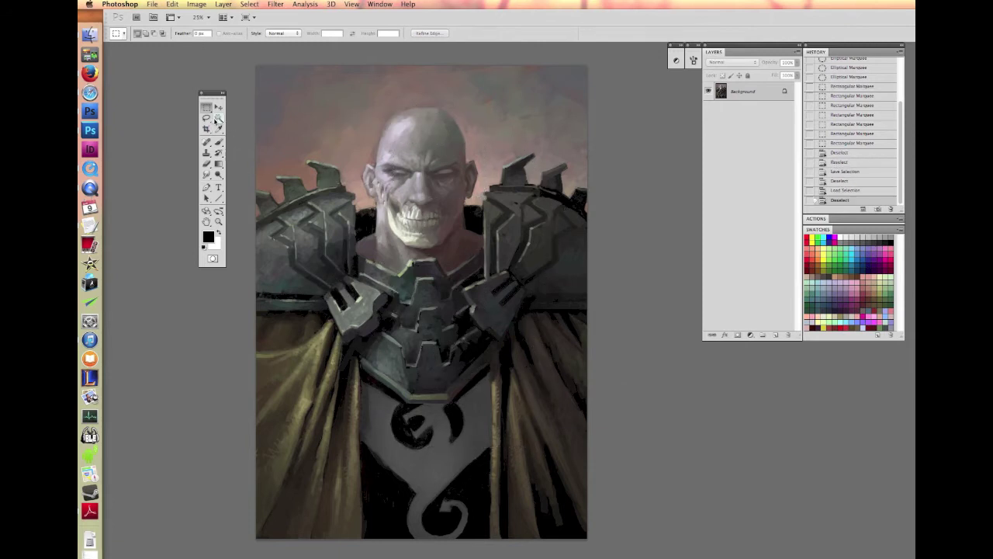
left_click(205, 117)
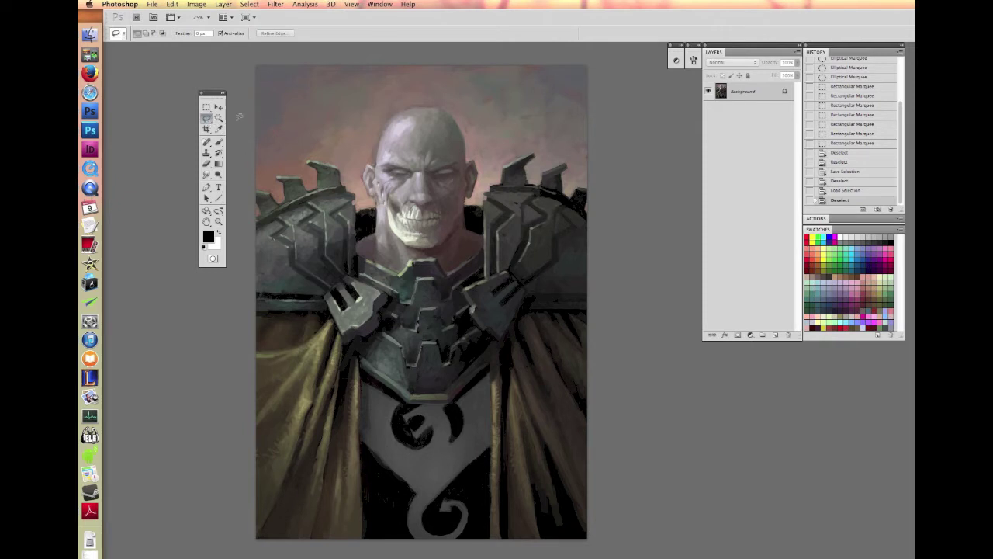
Lasso loops around the head and shoulders, clear them, then lasso a spiral to the chest emblem
mouse_move(344, 114)
left_mouse_down()
mouse_move(304, 135)
mouse_move(313, 214)
mouse_move(416, 307)
mouse_move(502, 225)
mouse_move(439, 94)
mouse_move(377, 94)
left_mouse_up()
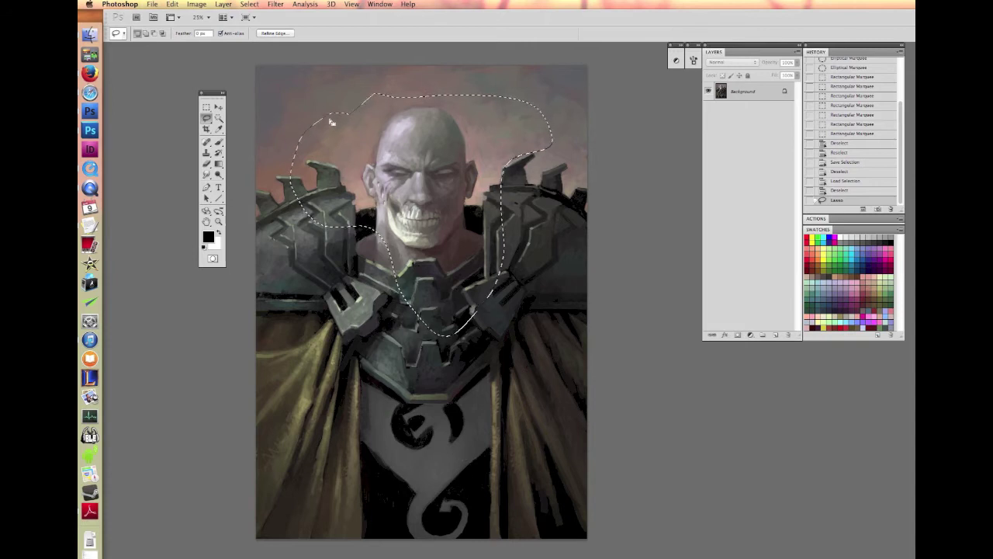
key("super+d")
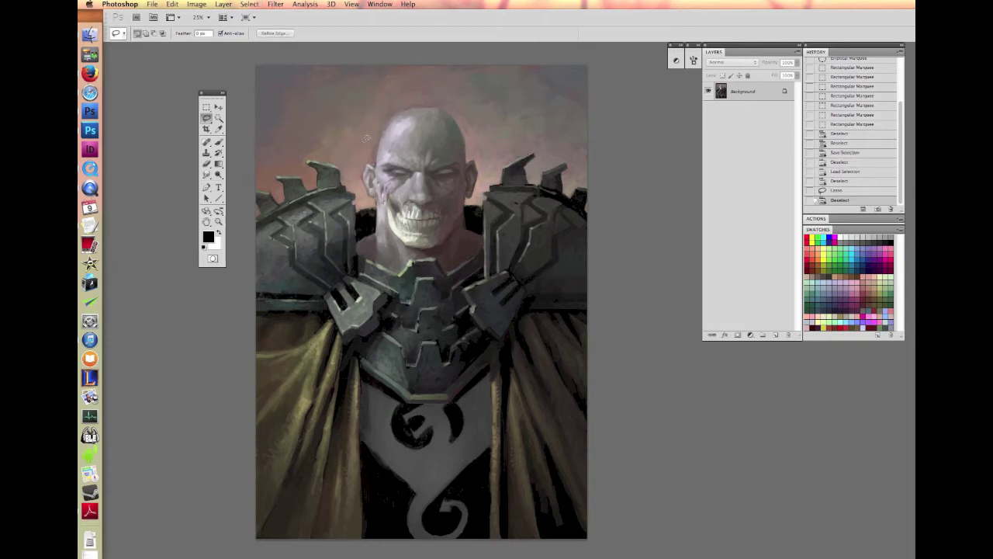
mouse_move(366, 138)
left_mouse_down()
mouse_move(313, 156)
mouse_move(288, 231)
mouse_move(371, 354)
mouse_move(538, 292)
mouse_move(541, 131)
mouse_move(481, 107)
left_mouse_up()
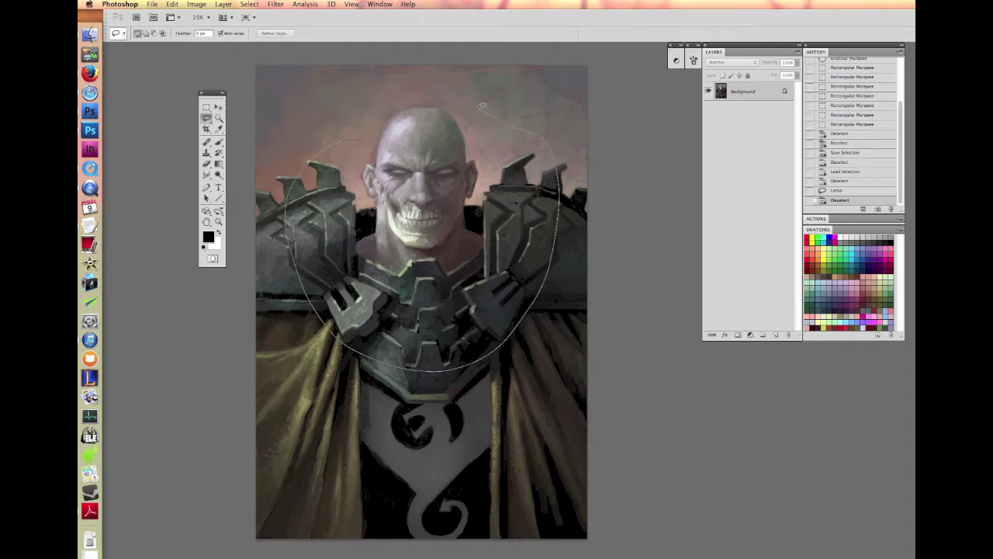
left_click_drag(479, 103, 475, 104)
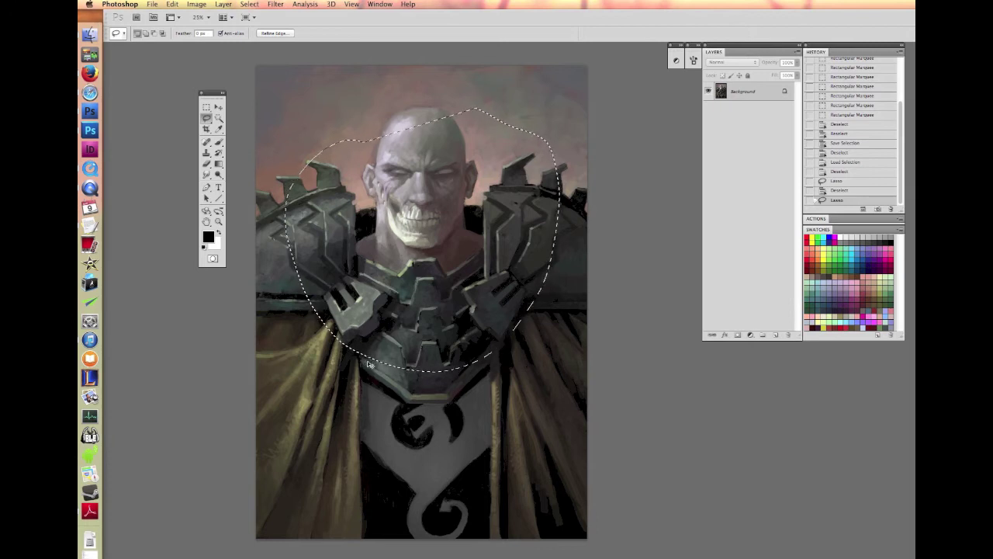
left_click(426, 141)
mouse_move(455, 110)
left_mouse_down()
mouse_move(380, 118)
mouse_move(467, 194)
mouse_move(408, 246)
mouse_move(361, 333)
mouse_move(385, 416)
mouse_move(456, 402)
mouse_move(412, 475)
left_mouse_up()
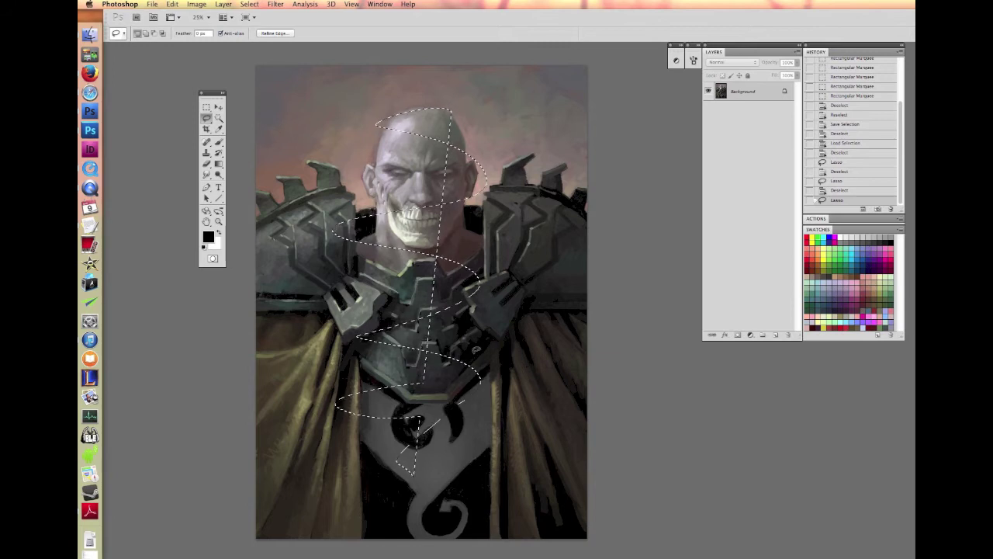
Add a rectangular marquee block beside the face, then switch to the Polygonal Lasso
left_click(207, 106)
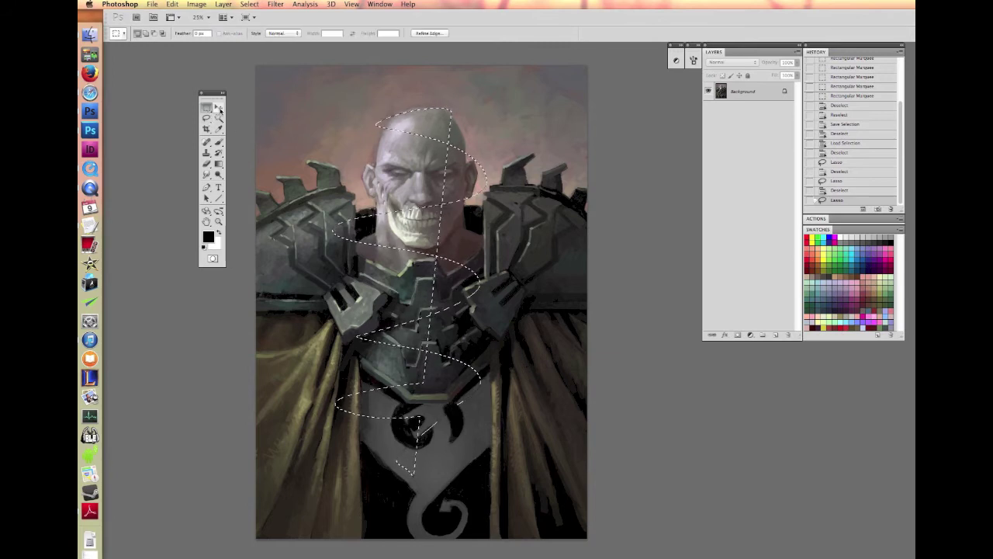
left_click_drag(409, 269, 526, 215)
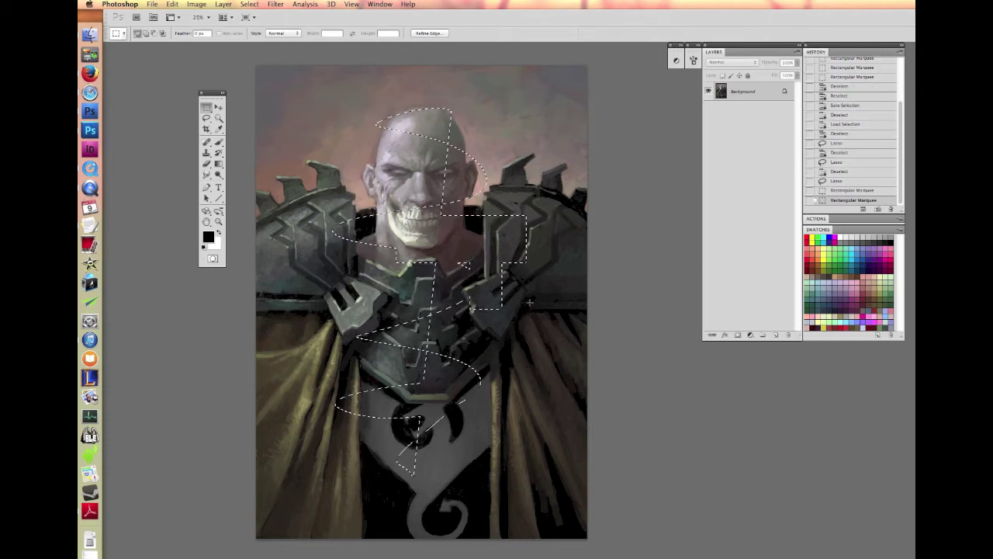
mouse_move(206, 117)
left_mouse_down()
mouse_move(263, 125)
mouse_move(268, 138)
mouse_move(268, 130)
left_mouse_up()
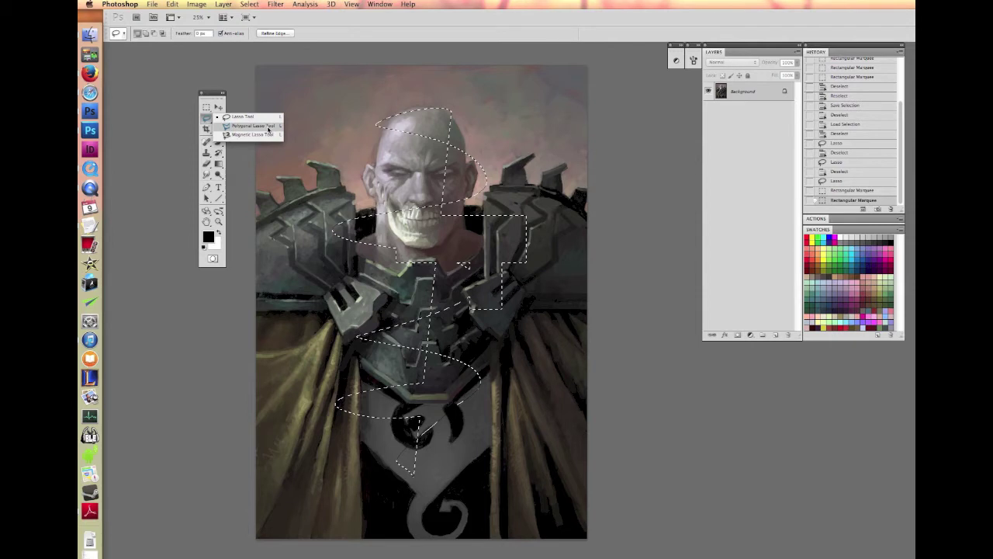
left_click_drag(269, 129, 270, 140)
left_click(270, 128)
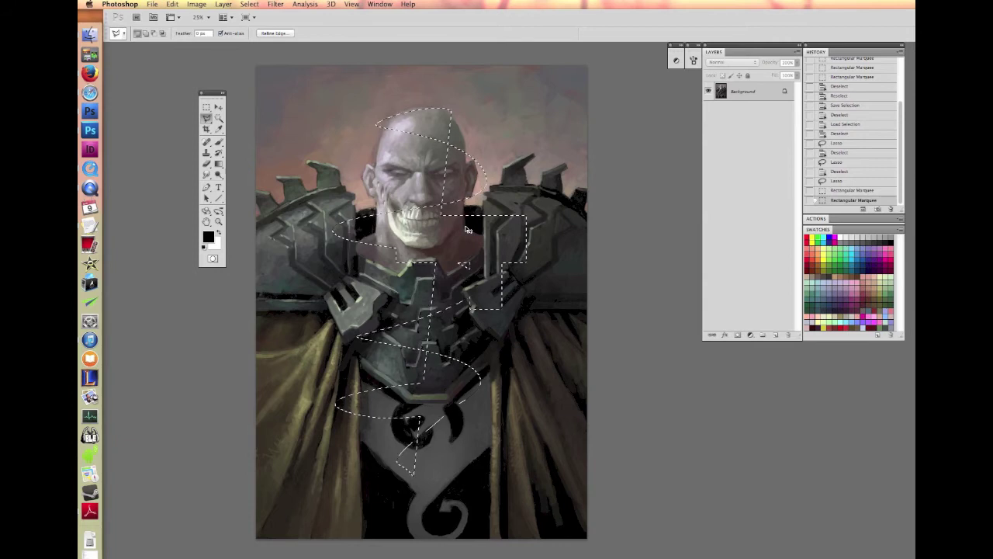
key("super+d")
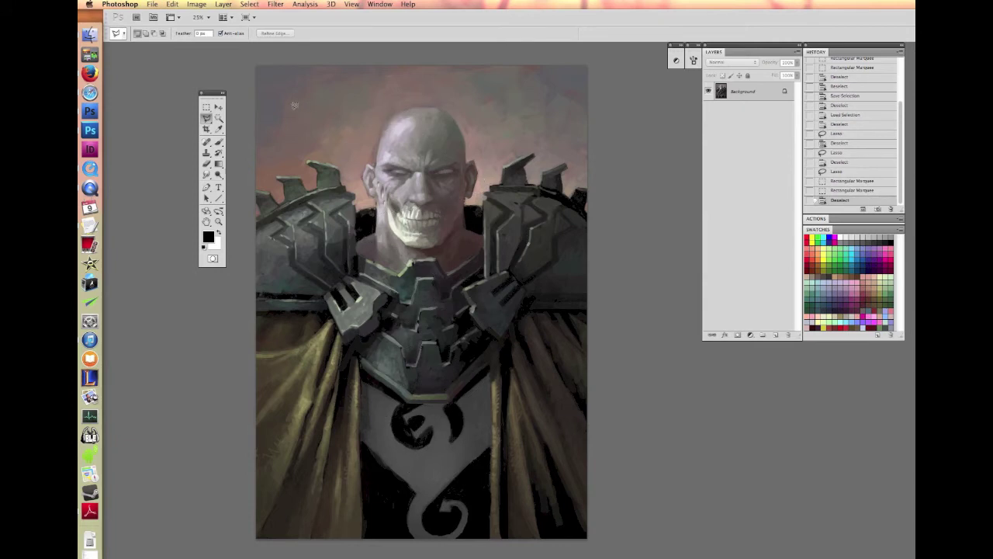
left_click(287, 135)
left_click(428, 88)
left_click(546, 110)
left_click(541, 230)
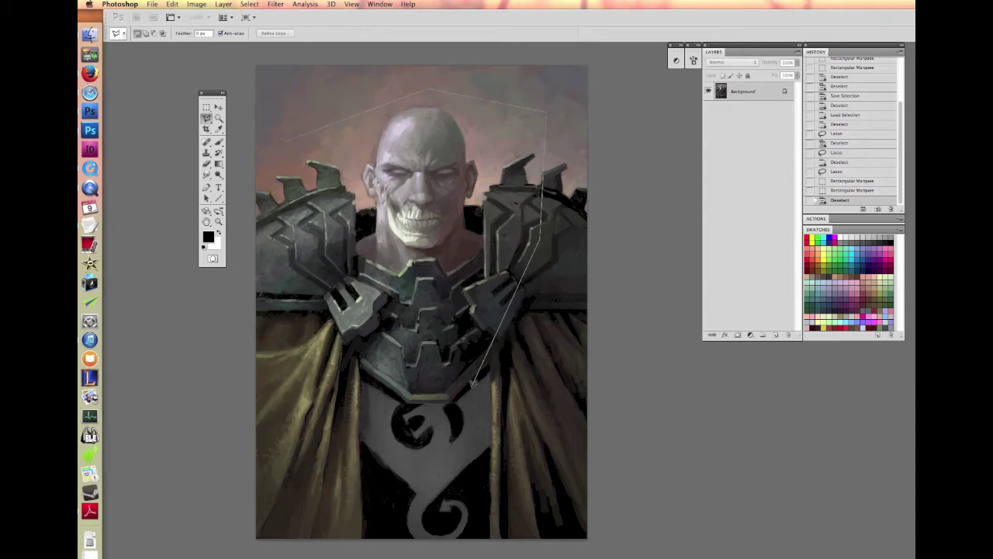
left_click(473, 386)
left_click(326, 304)
left_click(355, 208)
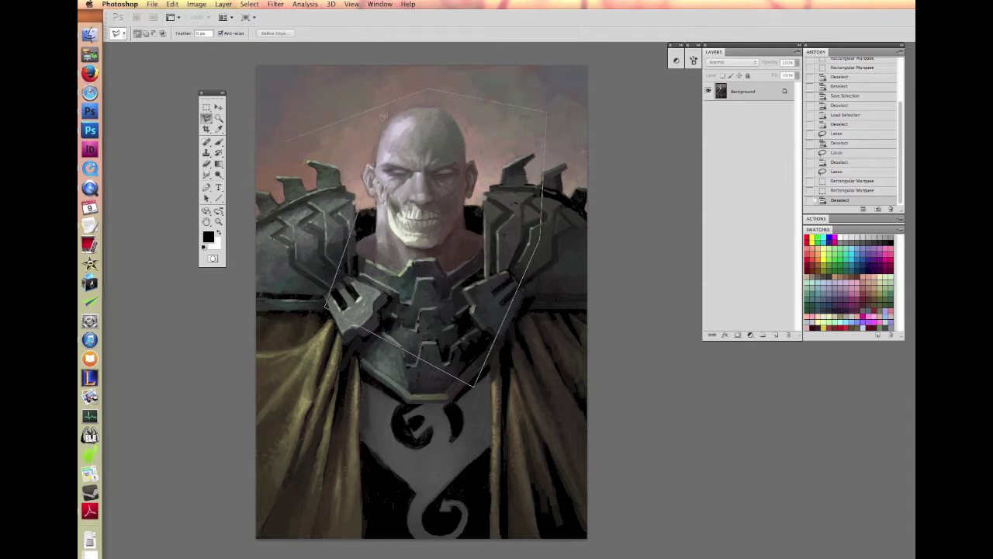
left_click(286, 139)
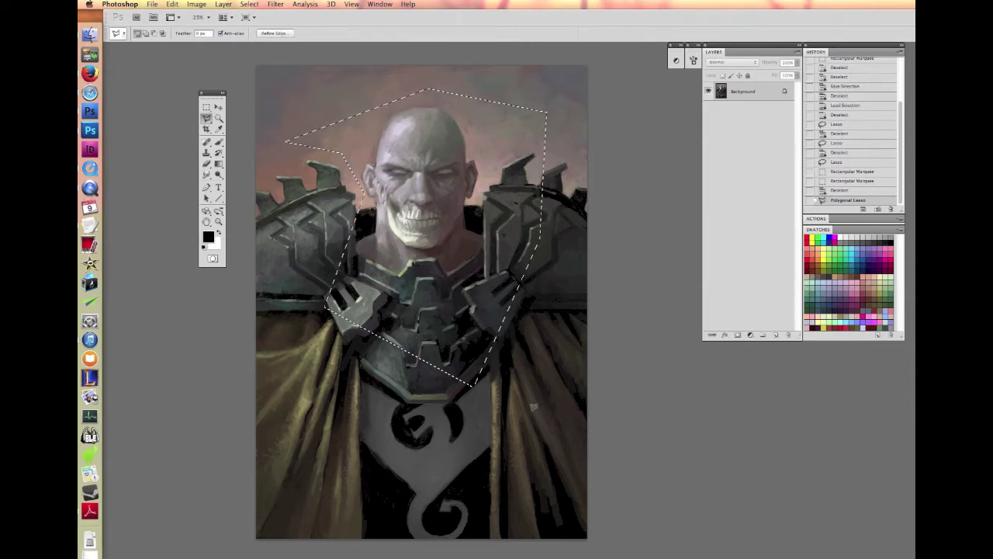
key("super+d")
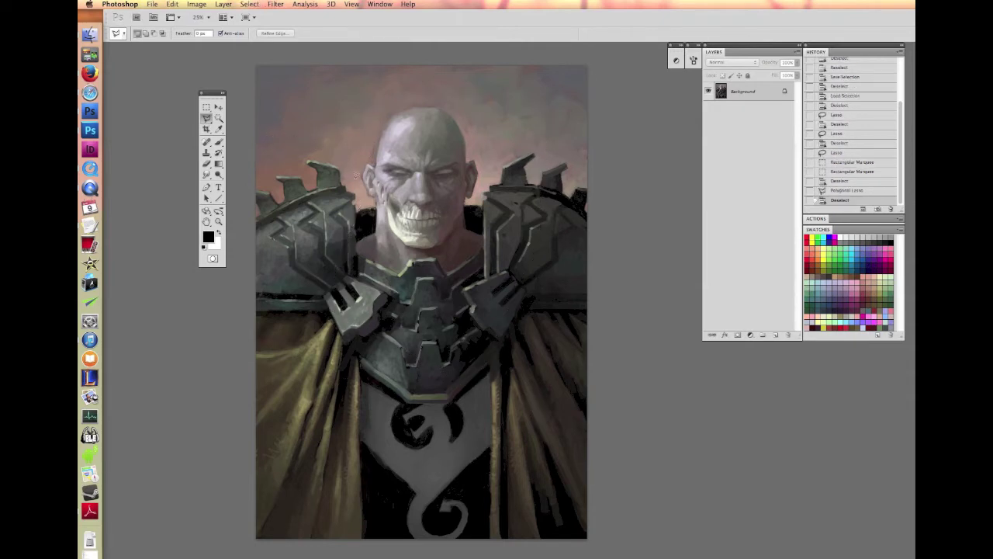
left_click(281, 144)
left_click(430, 91)
left_click(545, 108)
left_click(479, 225)
left_click(453, 381)
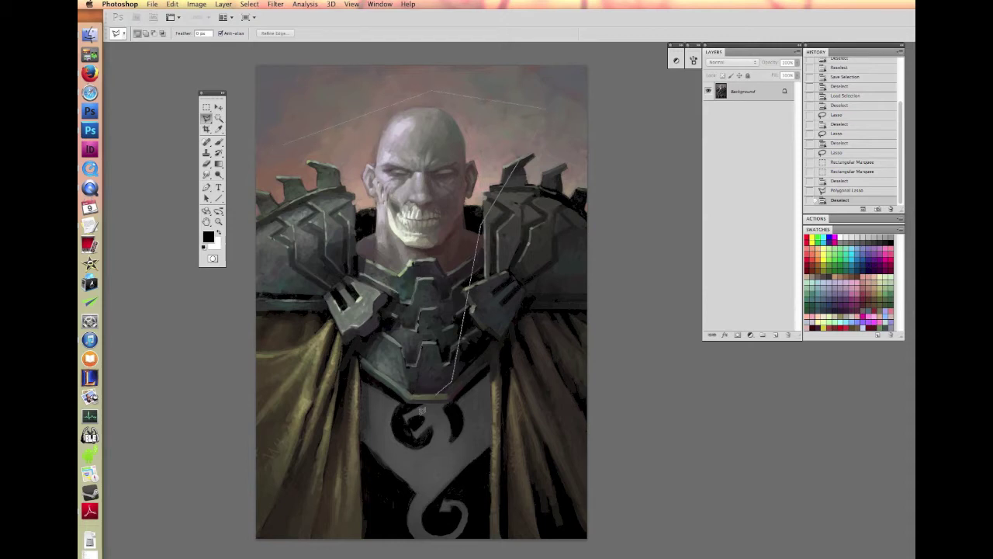
left_click(362, 396)
left_click(327, 255)
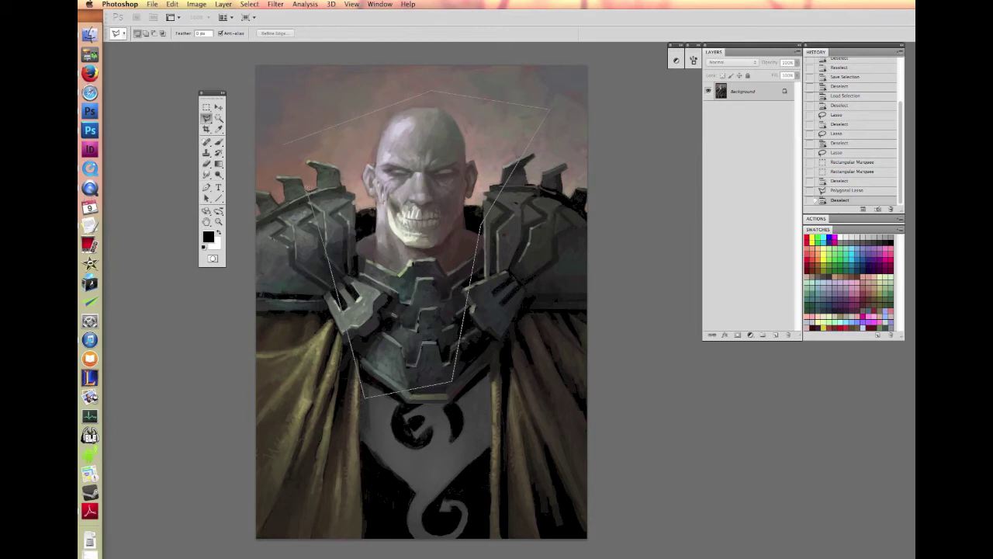
left_click(310, 159)
left_click(282, 144)
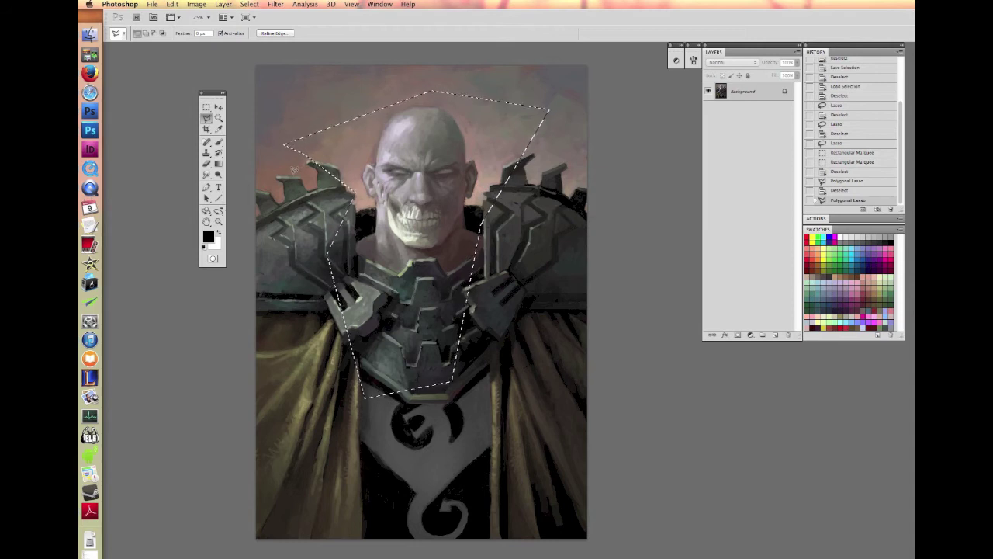
key("super+d")
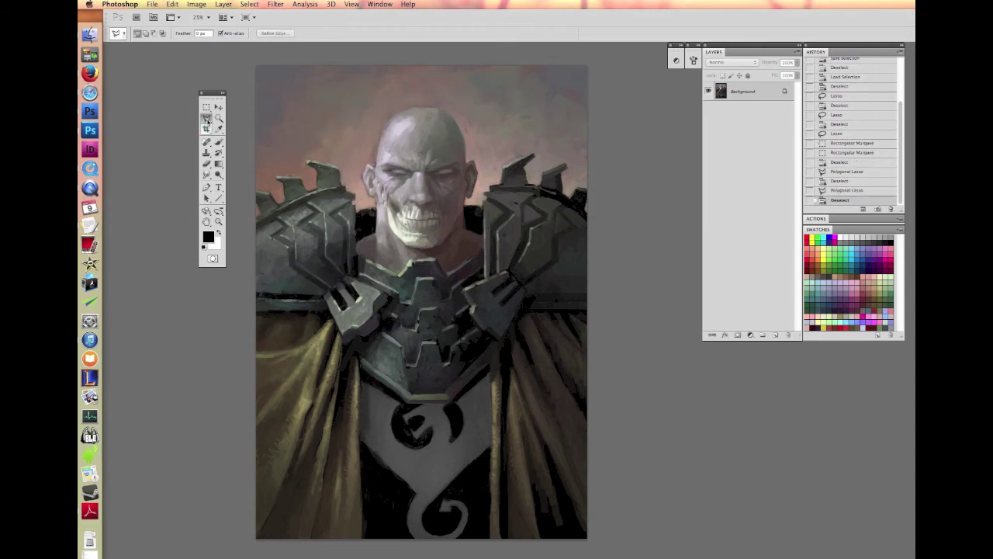
left_click_drag(206, 117, 247, 121)
mouse_move(334, 140)
left_mouse_down()
mouse_move(358, 275)
mouse_move(389, 295)
mouse_move(436, 149)
left_mouse_up()
key("super+d")
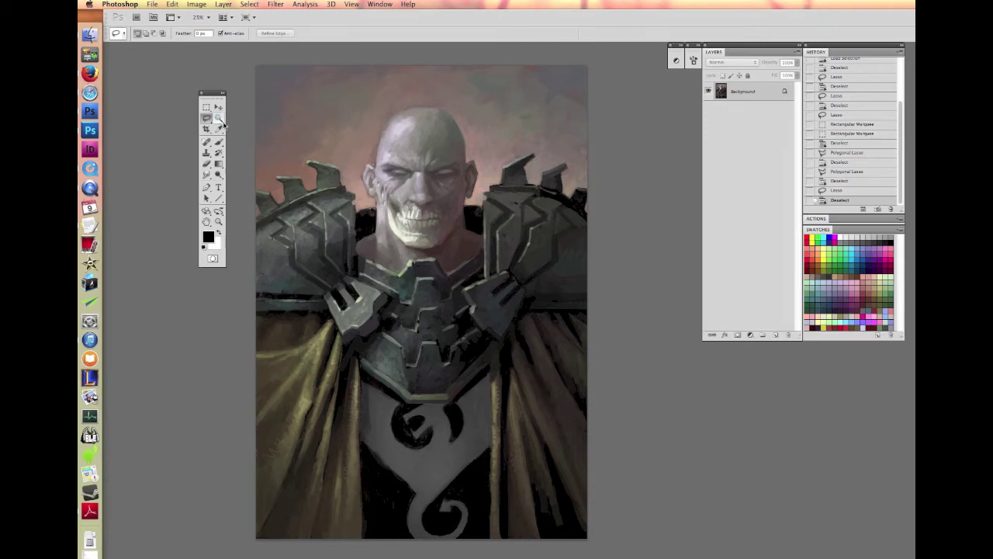
left_click(219, 119)
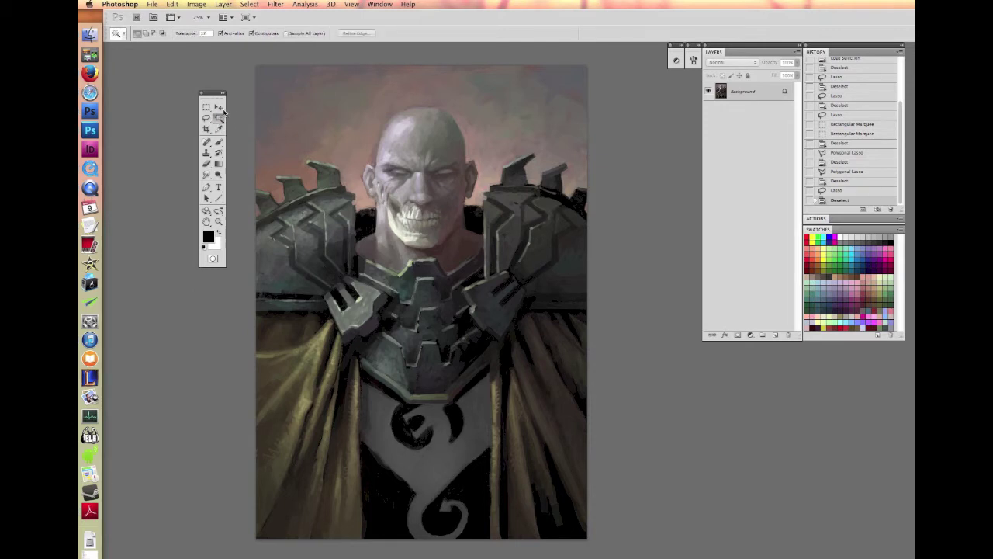
left_click_drag(219, 118, 253, 125)
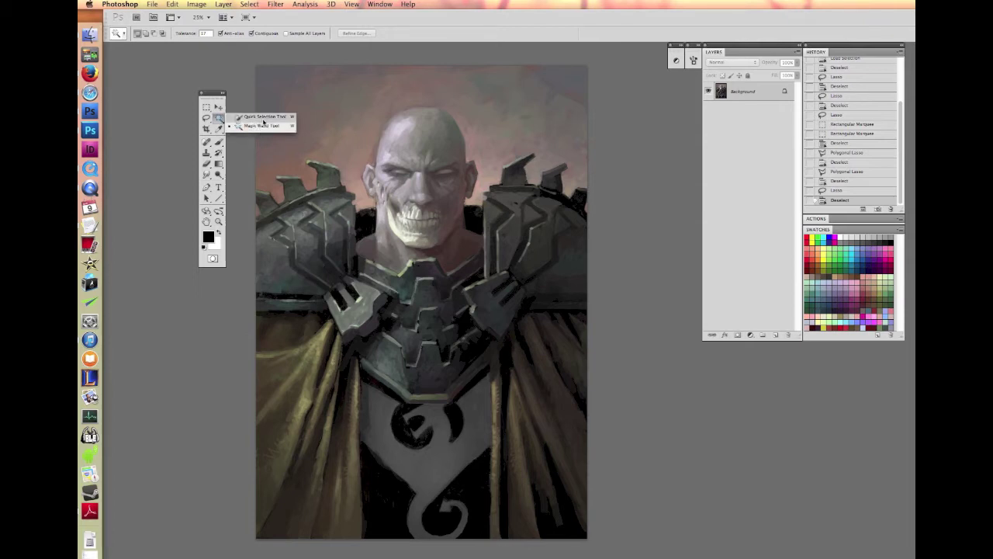
mouse_move(206, 118)
left_mouse_down()
mouse_move(241, 136)
mouse_move(232, 117)
mouse_move(222, 120)
left_mouse_up()
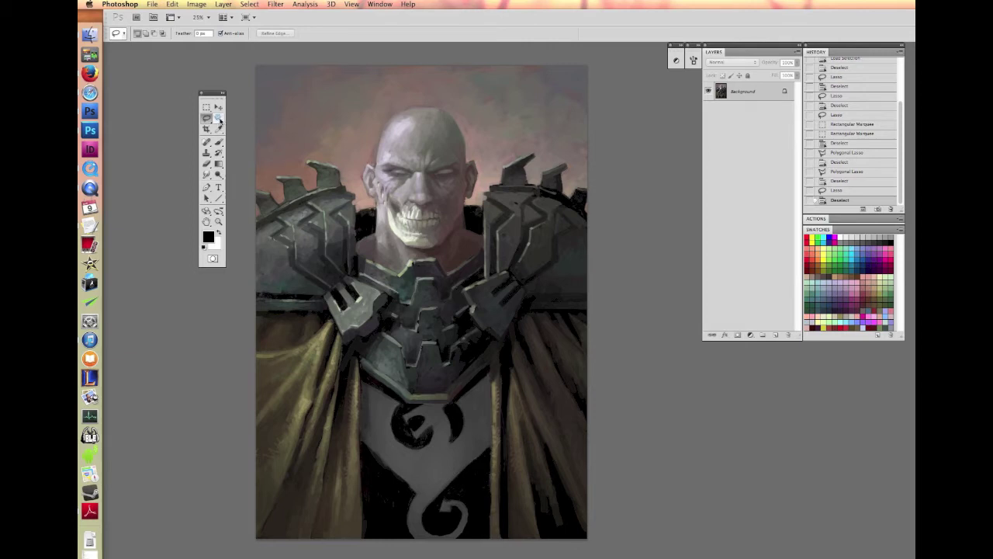
left_click_drag(221, 119, 221, 117)
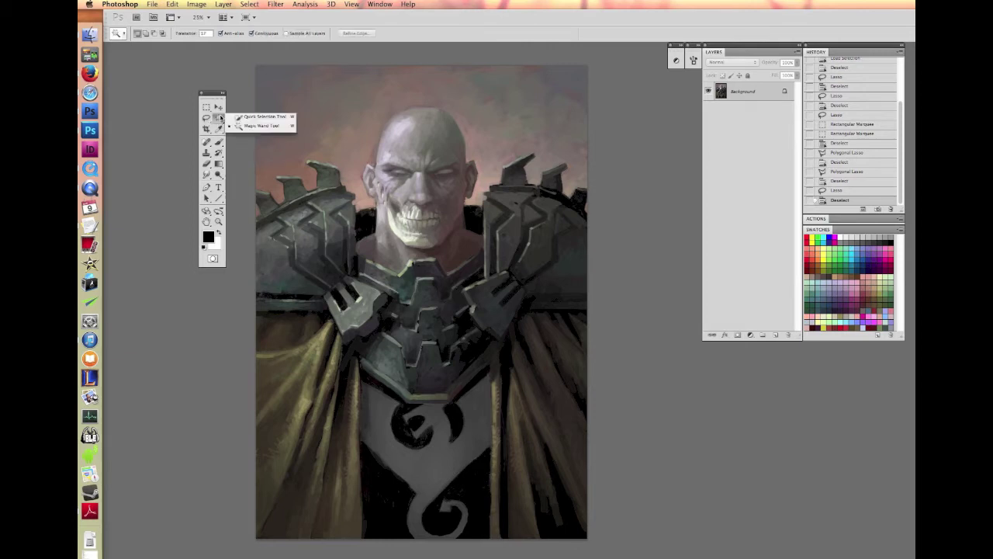
left_click(243, 127)
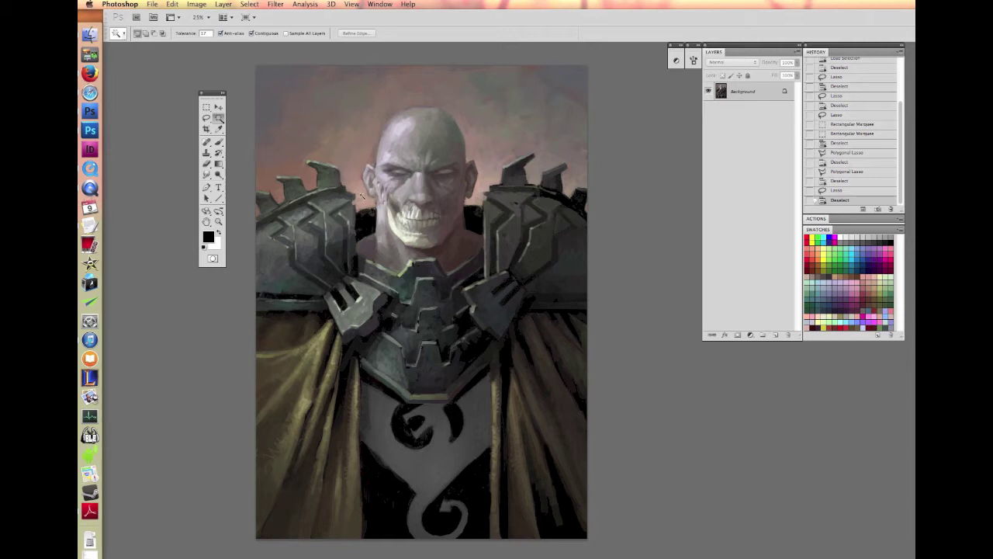
left_click(361, 195)
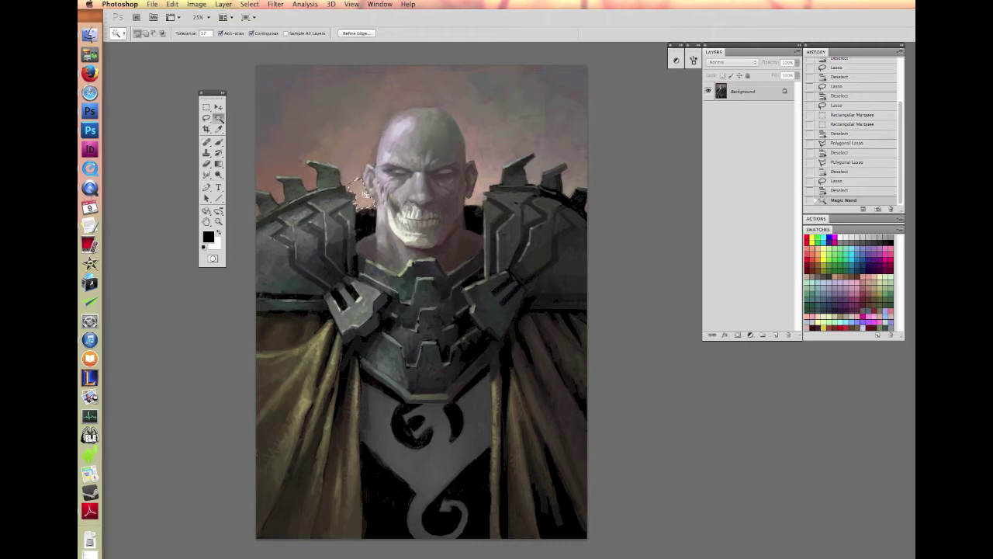
left_click(206, 107)
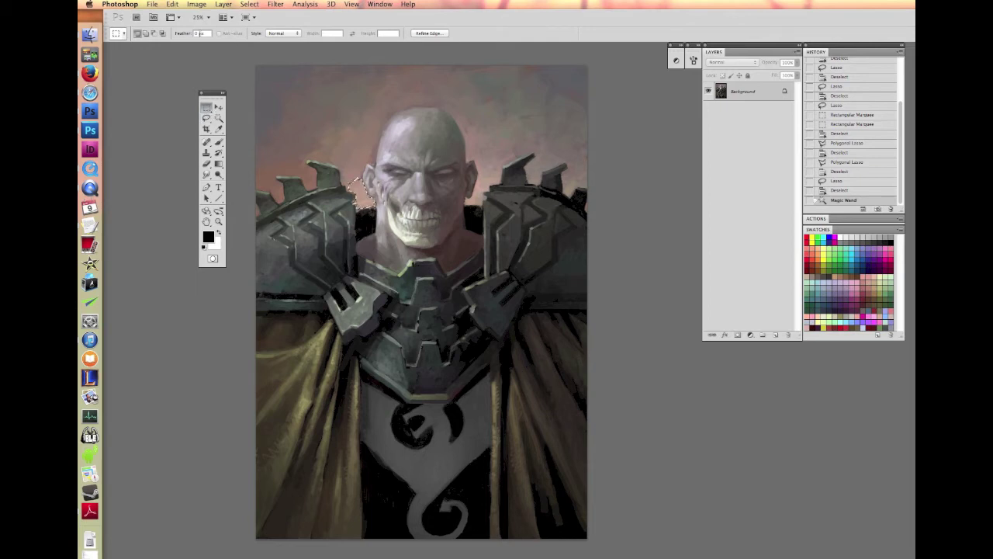
left_click(281, 33)
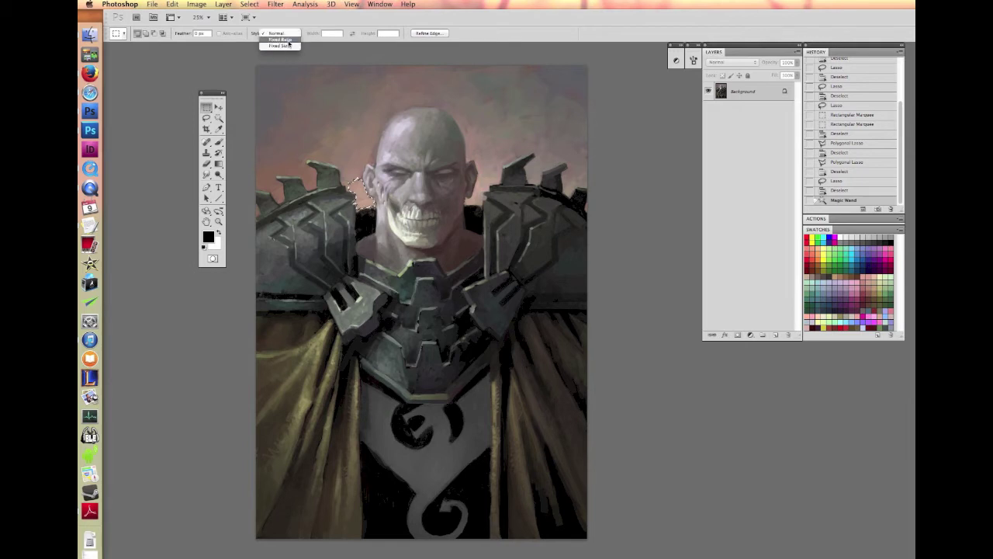
left_click(277, 103)
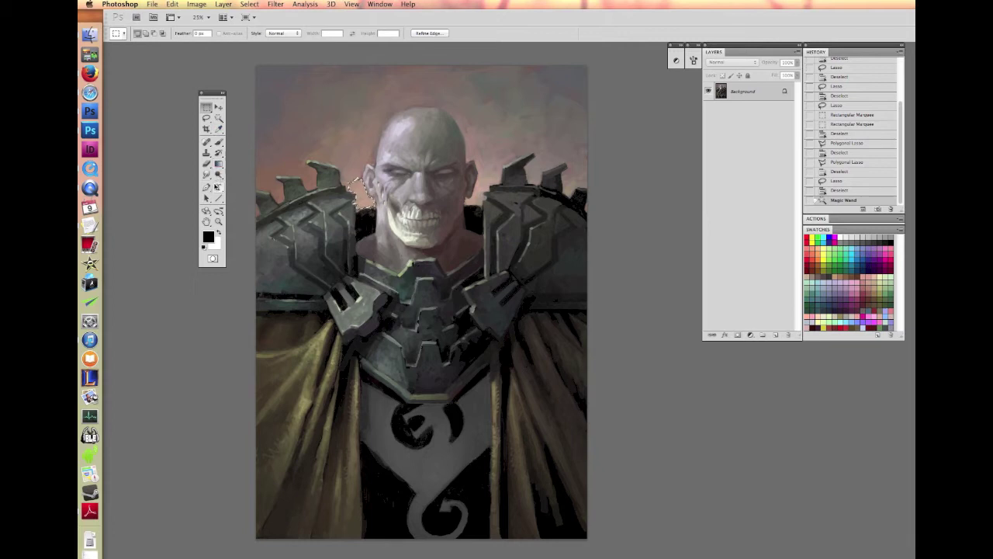
left_click(219, 118)
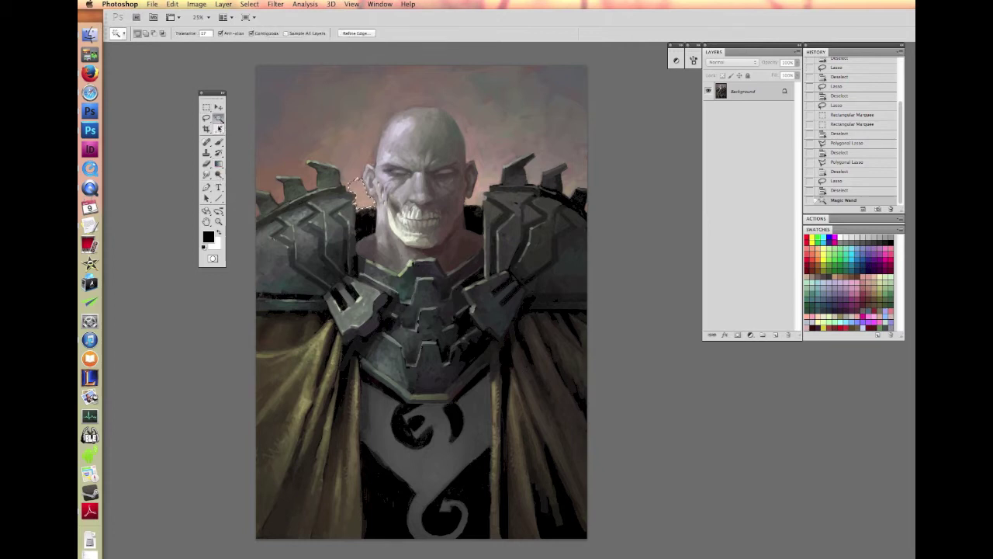
key("super+d")
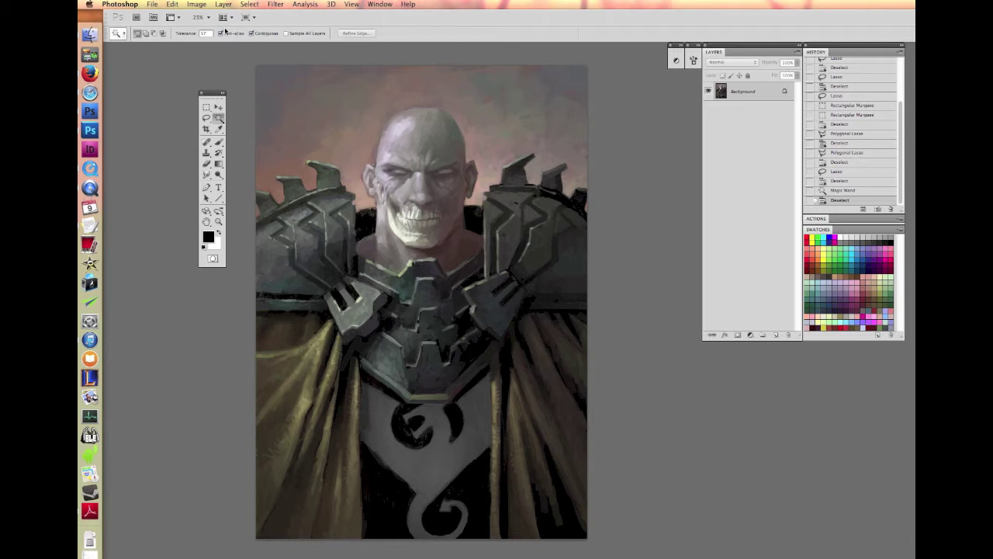
Fill the canvas white, draw an elliptical selection up top, fill it black, and deselect
left_click(218, 107)
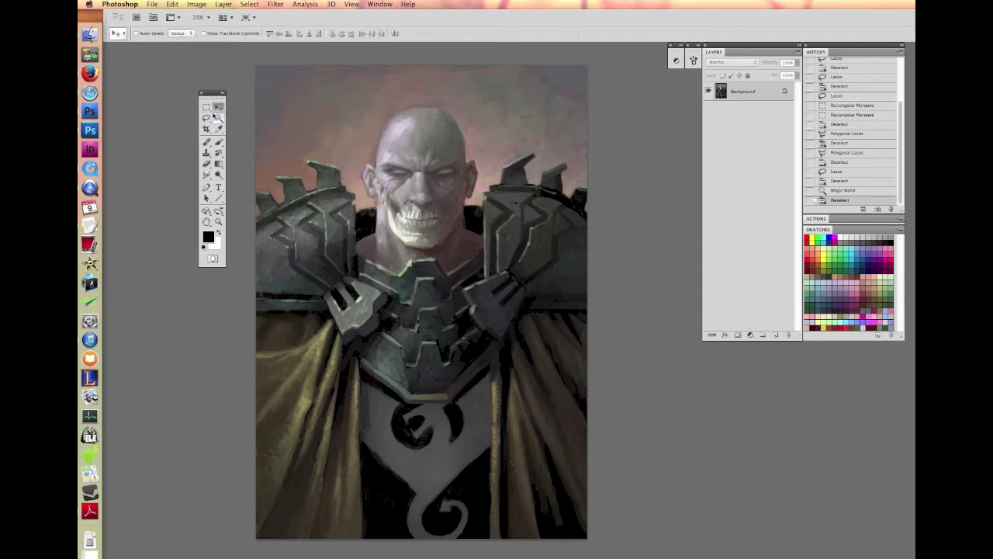
left_click_drag(205, 106, 240, 118)
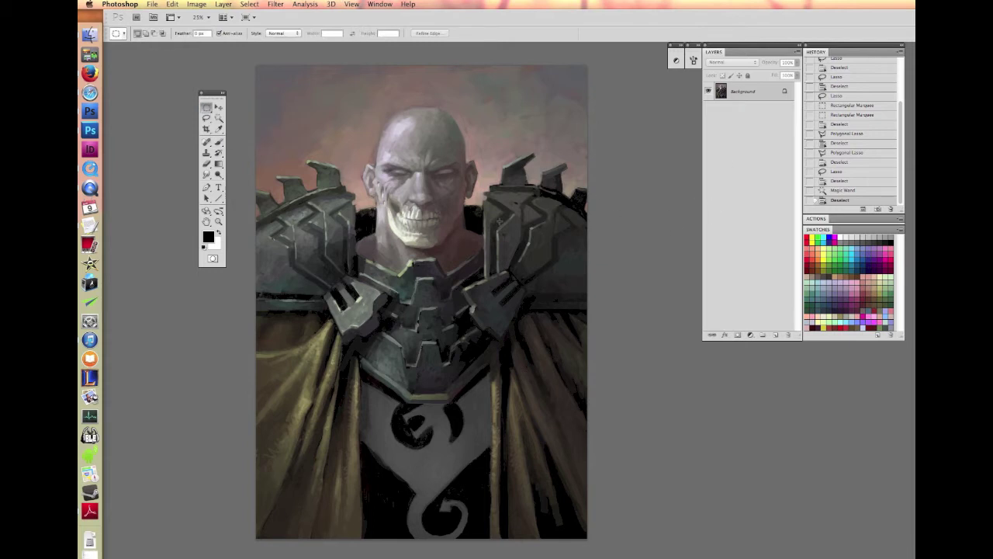
key("super+BackSpace")
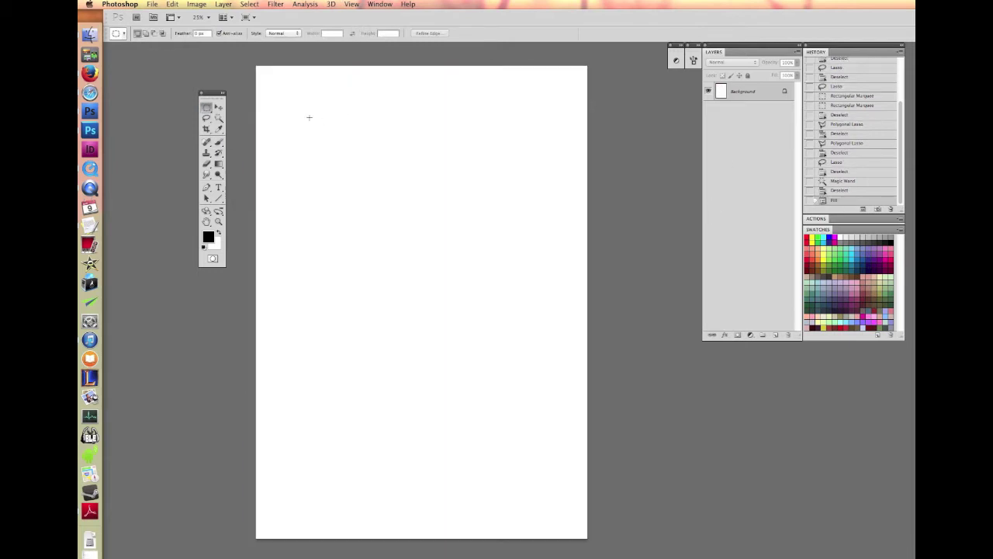
left_click_drag(515, 304, 517, 310)
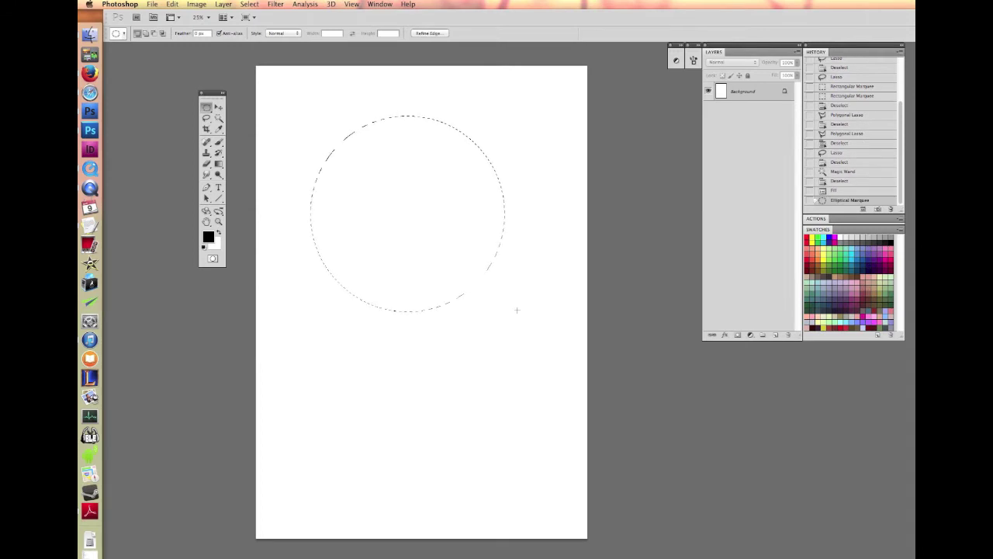
key("alt+BackSpace")
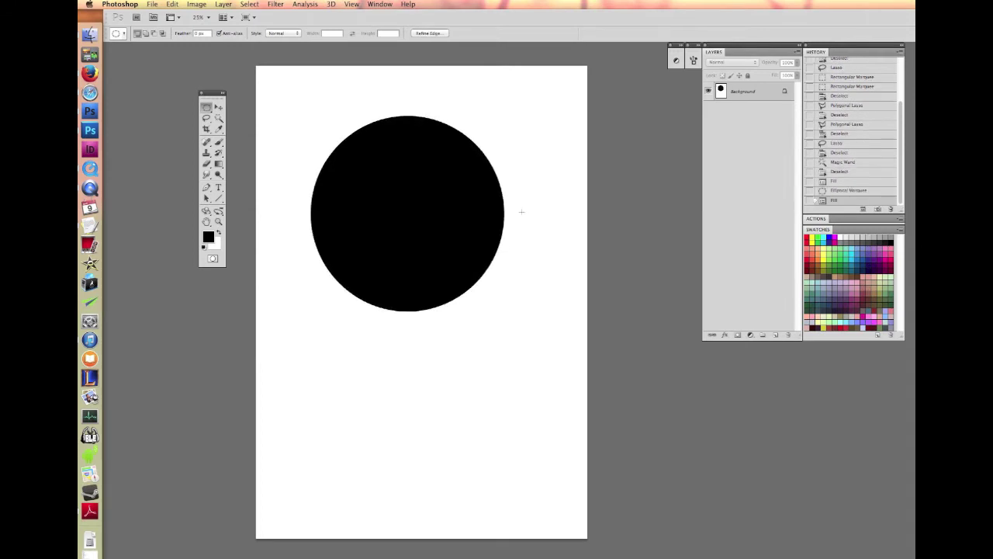
key("super+d")
left_click(219, 107)
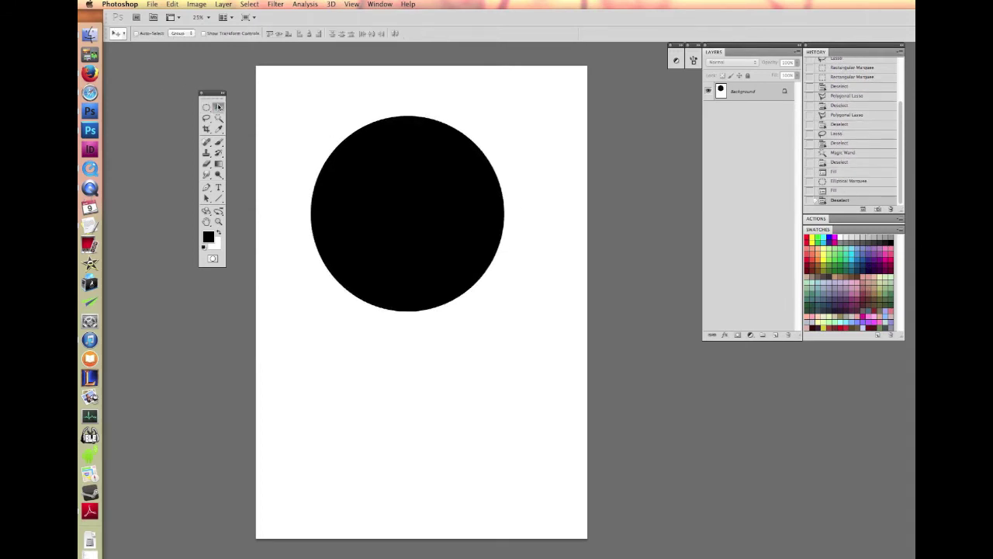
Zoom to 100%, then to 400% on the black circle's edge
key("super+1")
scroll(538, 224, "right", 5)
scroll(288, 142, "left", 15)
scroll(456, 196, "up", 5)
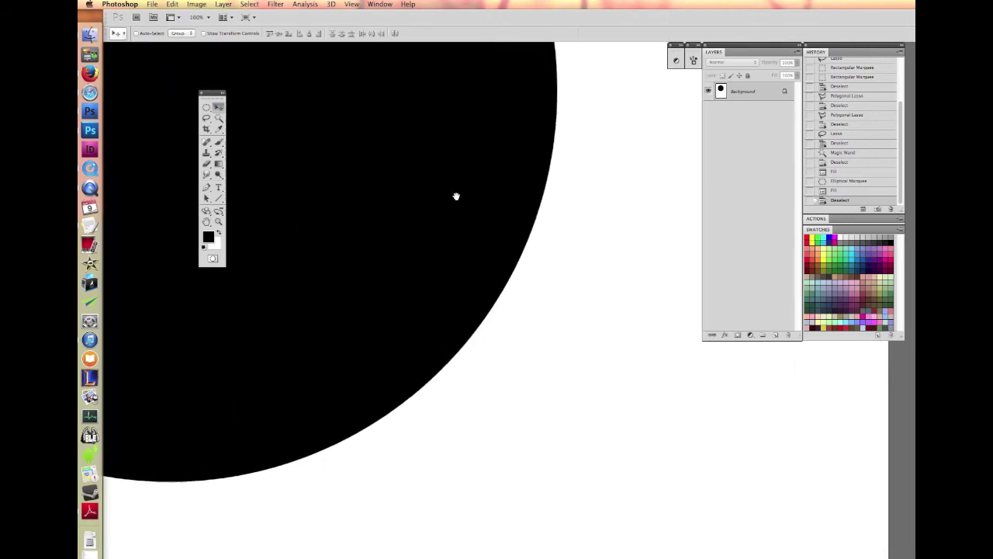
key("super+equal")
key("super+equal")
key("super+equal")
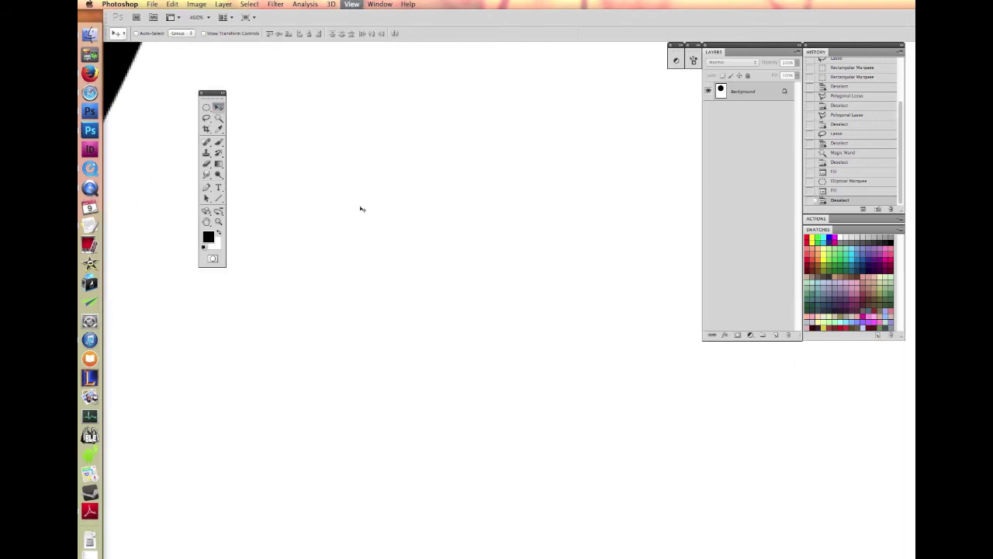
scroll(362, 208, "left", 10)
scroll(362, 209, "up", 6)
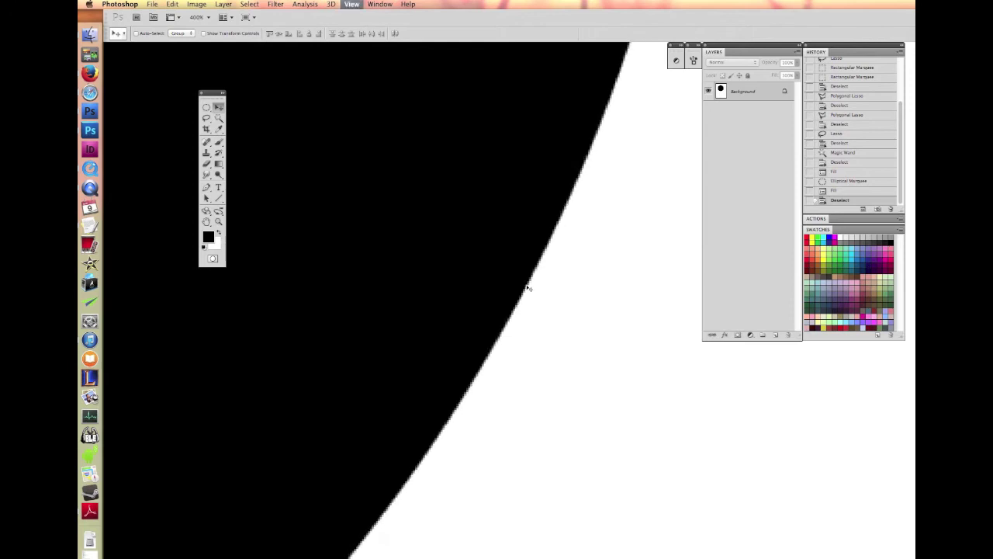
Magnify the circle's edge up to 800%, then zoom back out toward the whole circle
key("super+equal")
key("super+equal")
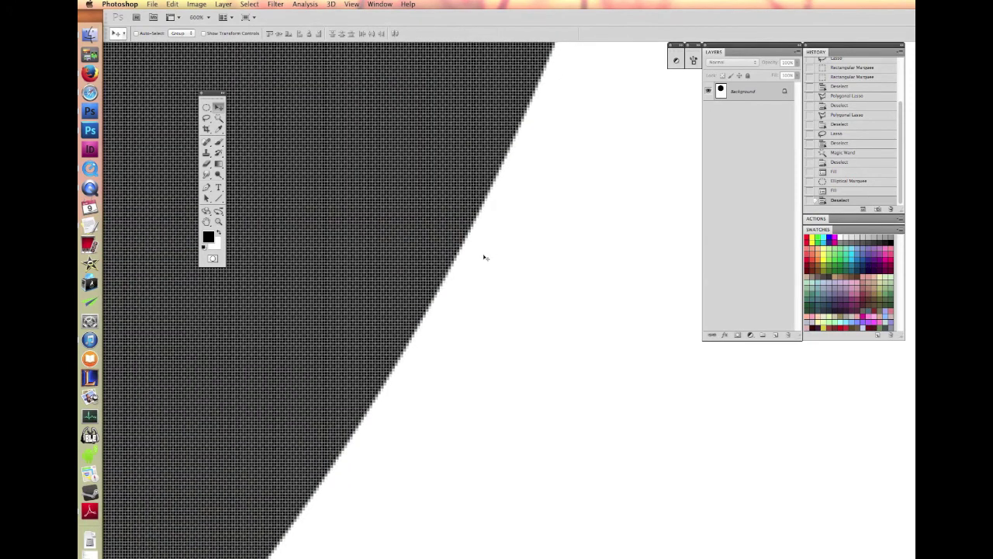
key("super+equal")
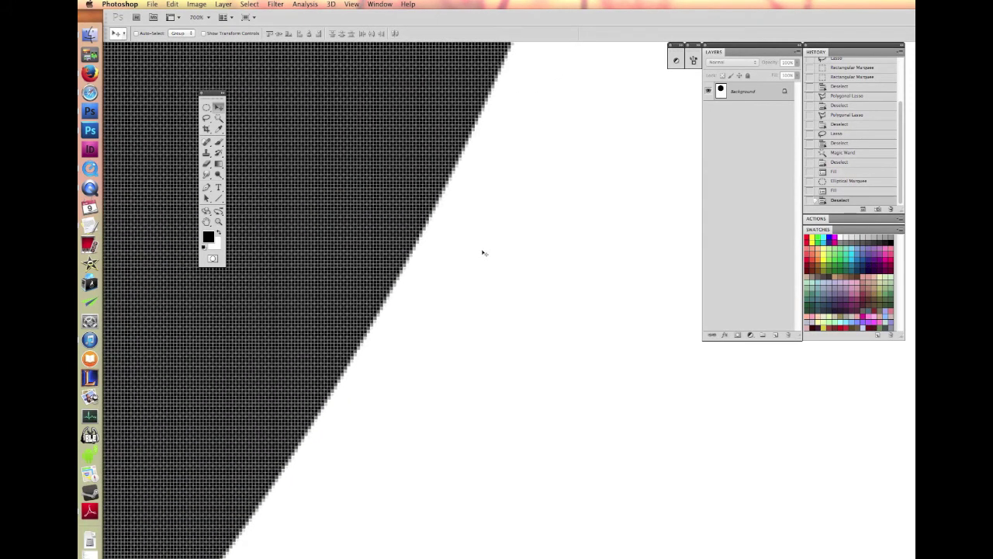
scroll(481, 255, "left", 2)
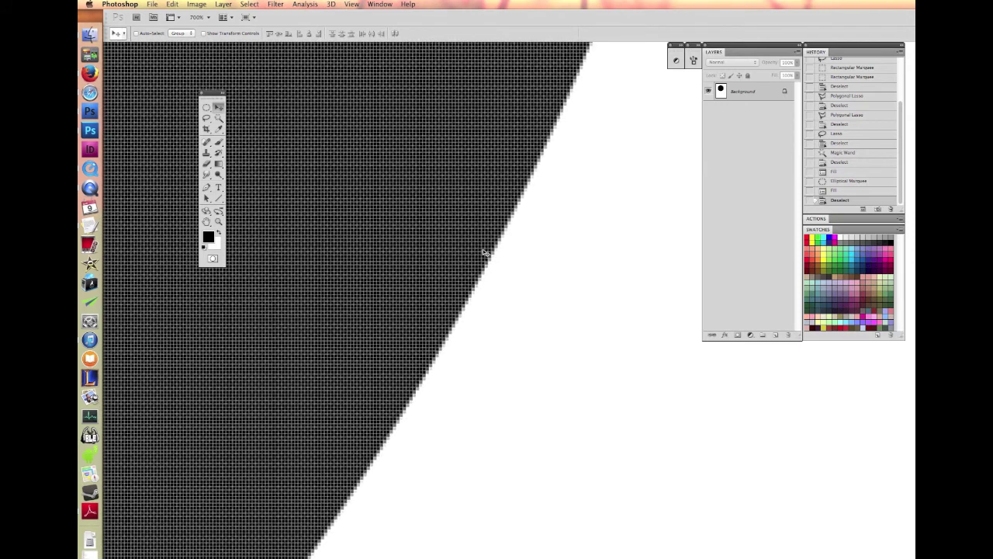
key("super+equal")
key("super+equal")
key("super+equal")
scroll(302, 122, "left", 5)
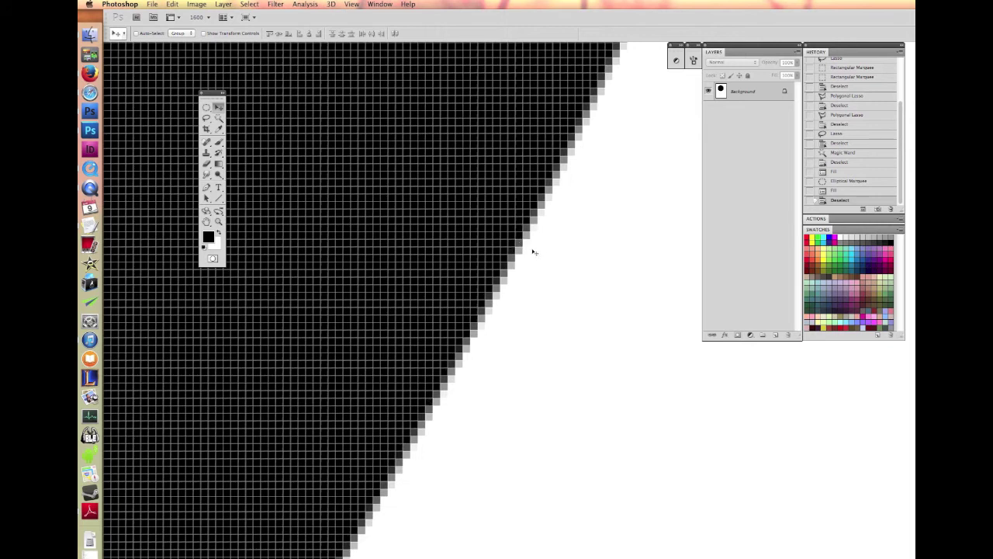
scroll(511, 257, "left", 3)
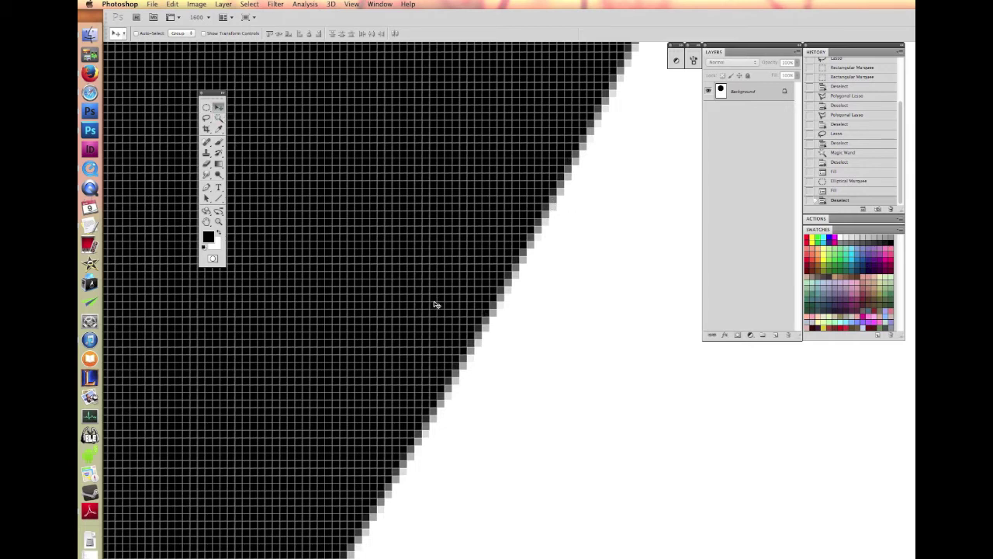
key("super+minus")
key("super+minus")
key("super+minus")
key("super+minus")
key("super+minus")
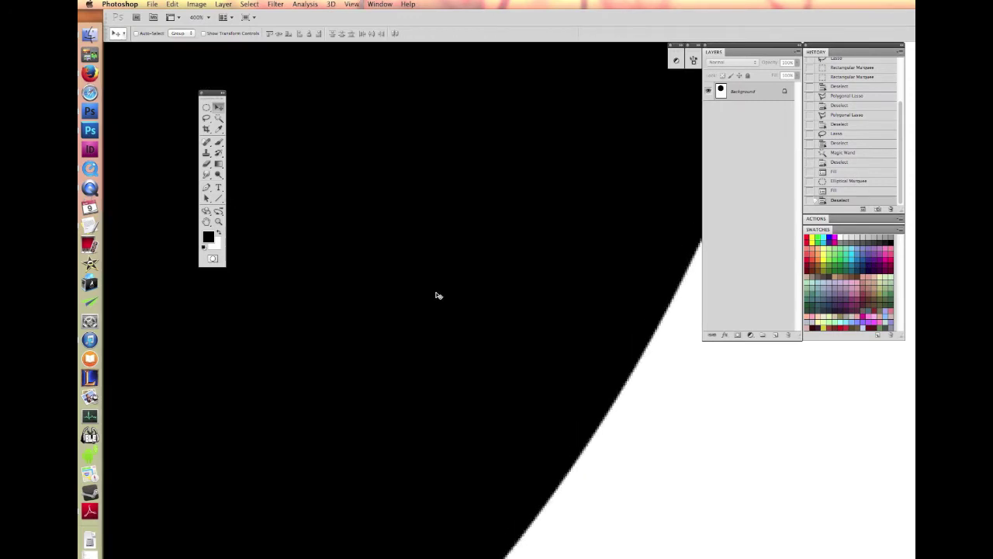
key("super+minus")
key("super+minus")
key("super+minus")
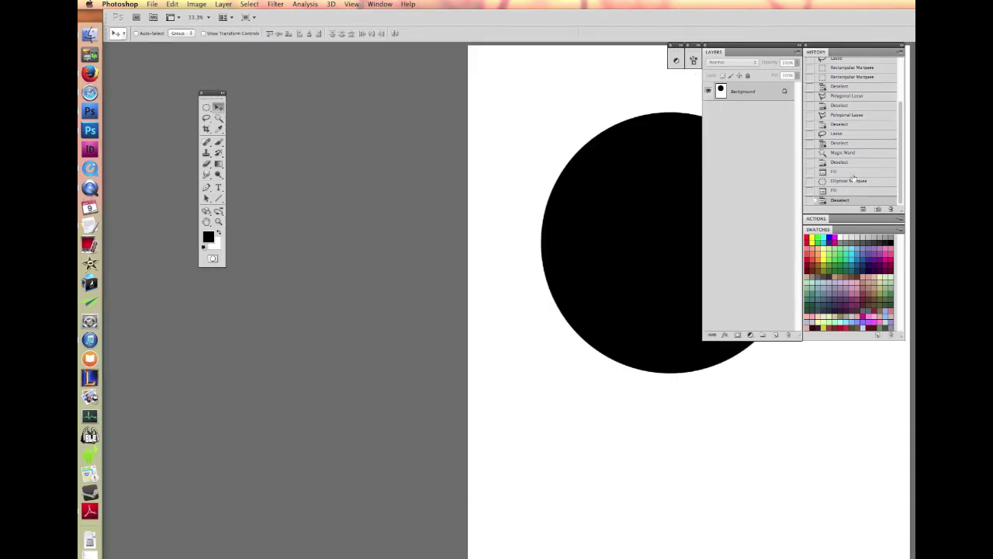
Revert to the earlier Deselect history state, zoom out to 25%, and choose the Magic Wand
left_click(853, 180)
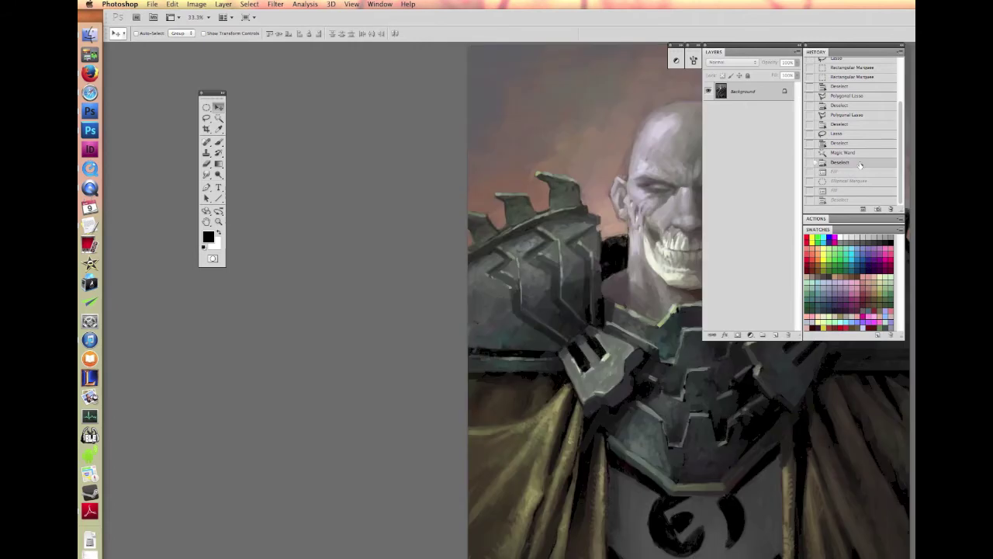
left_click(852, 162)
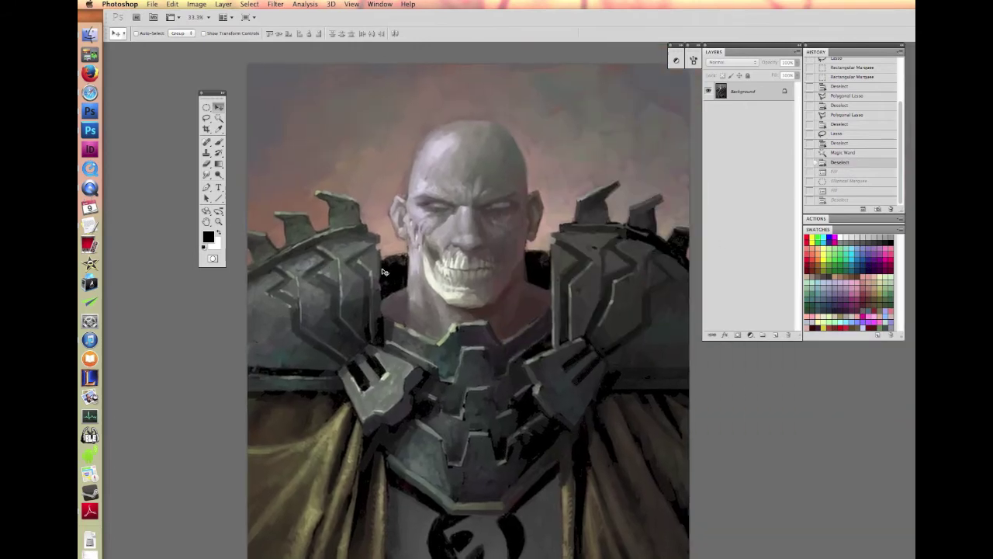
key("super+minus")
scroll(533, 250, "down", 5)
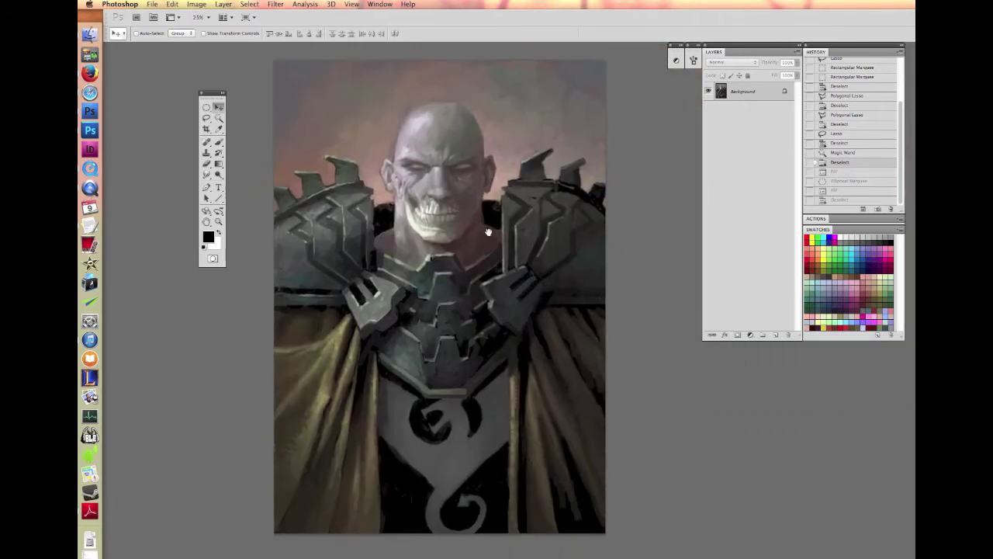
scroll(472, 222, "right", 2)
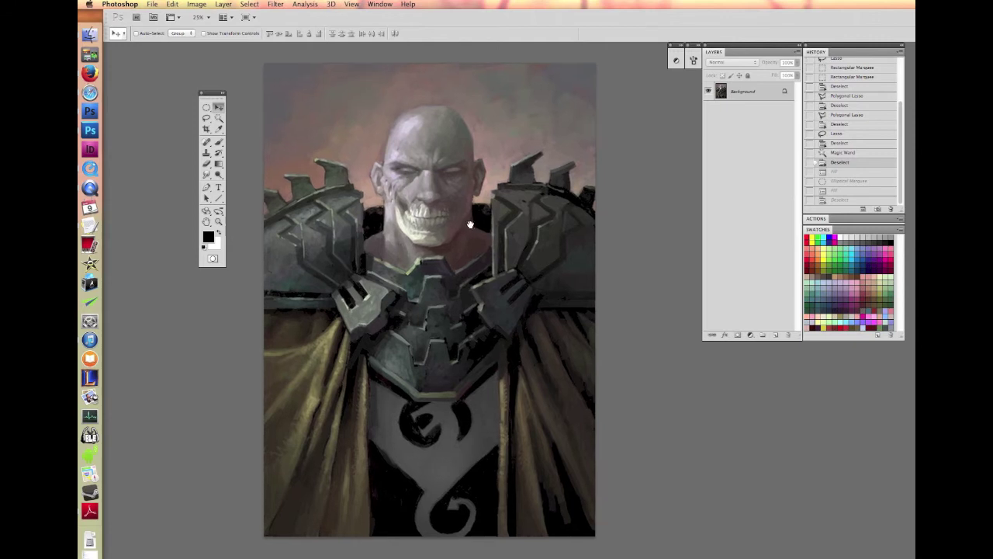
left_click_drag(211, 94, 142, 67)
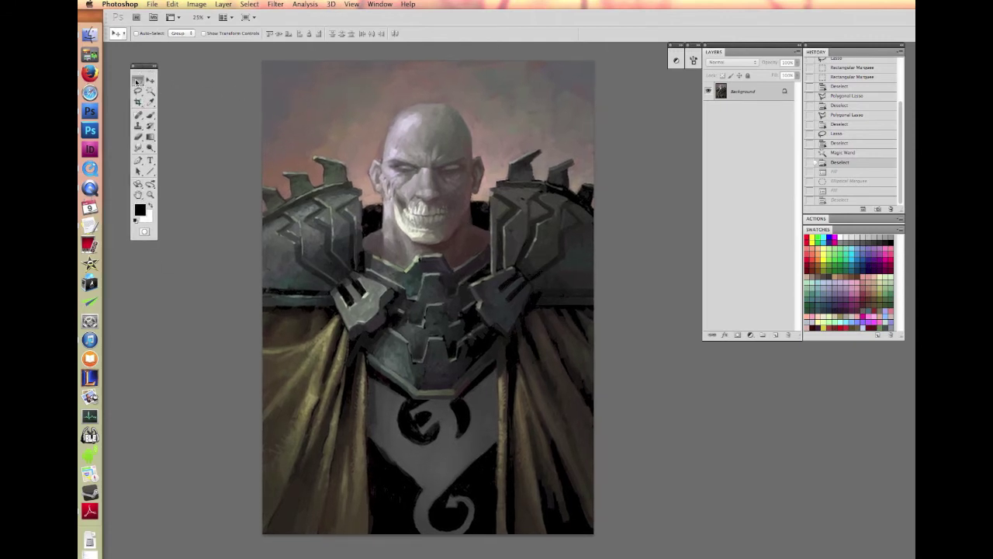
left_click(150, 91)
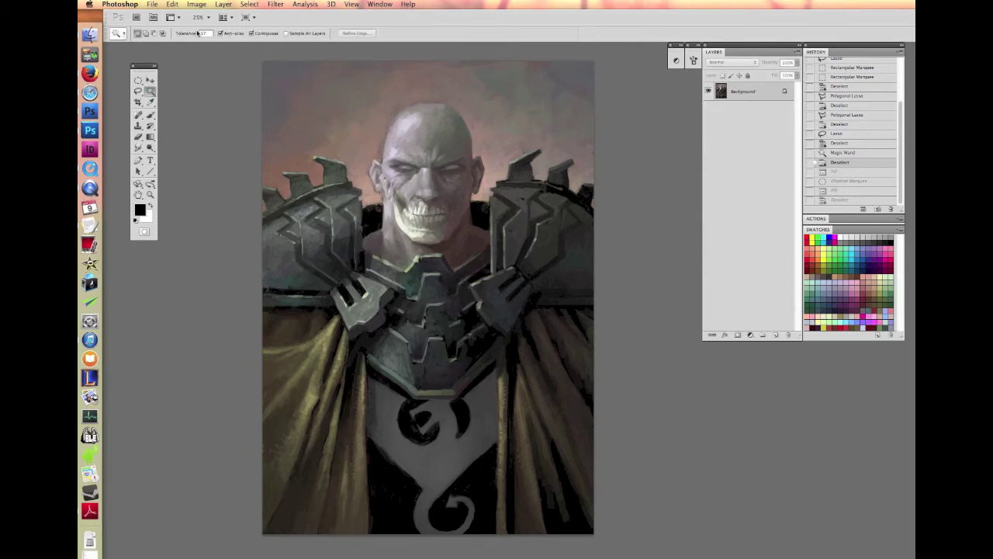
Set the Magic Wand tolerance to 17 and select the sky beside the face
left_click_drag(199, 34, 204, 33)
left_click(205, 33)
left_click(207, 33)
type("17")
key("Return")
left_click(374, 200)
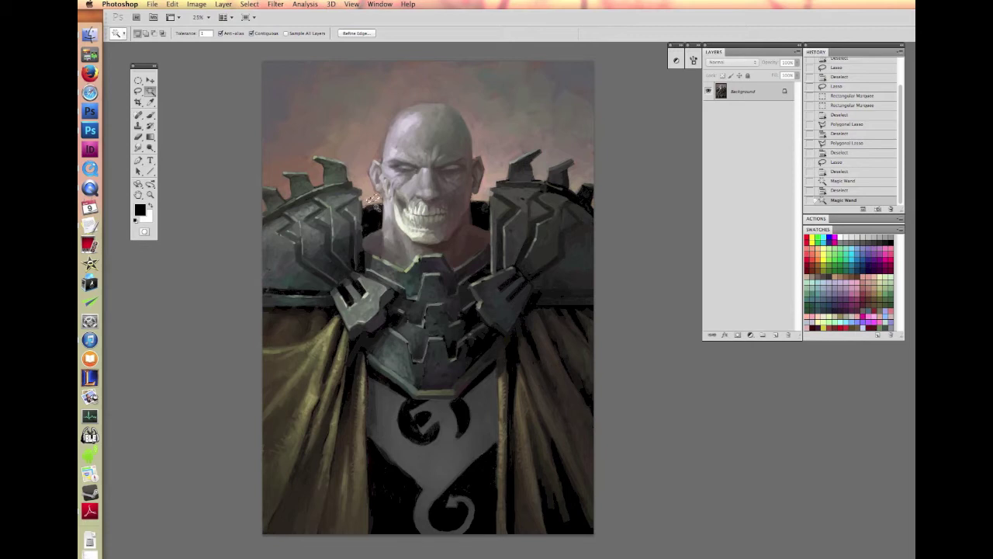
Deselect, then at tolerance 40 select the sky around the head several times
key("super+d")
key("Return")
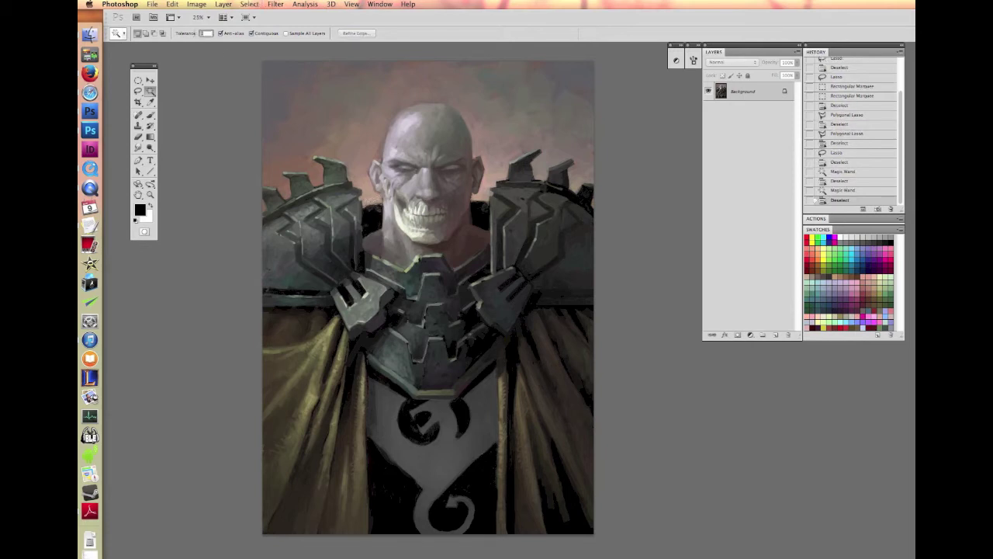
key("BackSpace")
type("40")
left_click(372, 197)
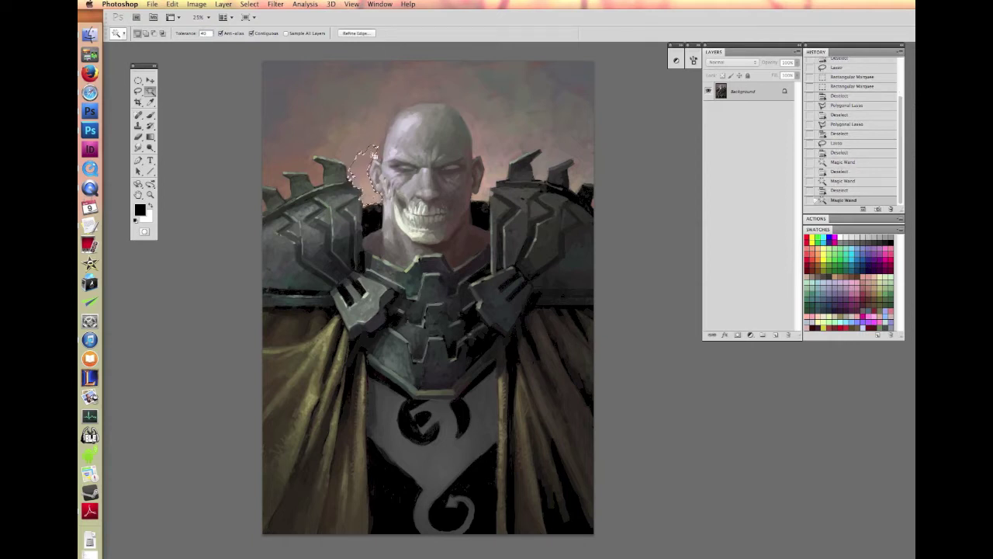
left_click(368, 198, "shift")
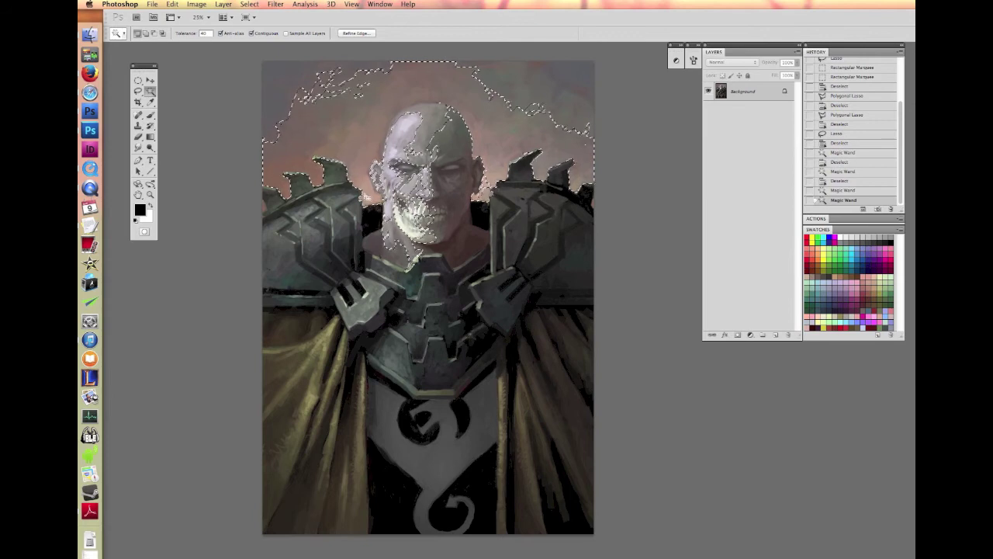
left_click(360, 154)
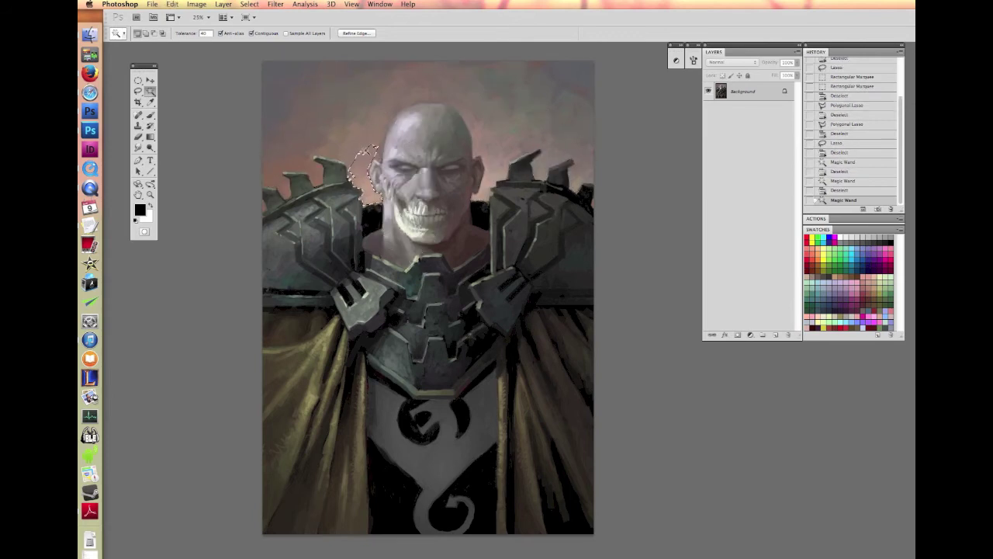
left_click(364, 148, "shift")
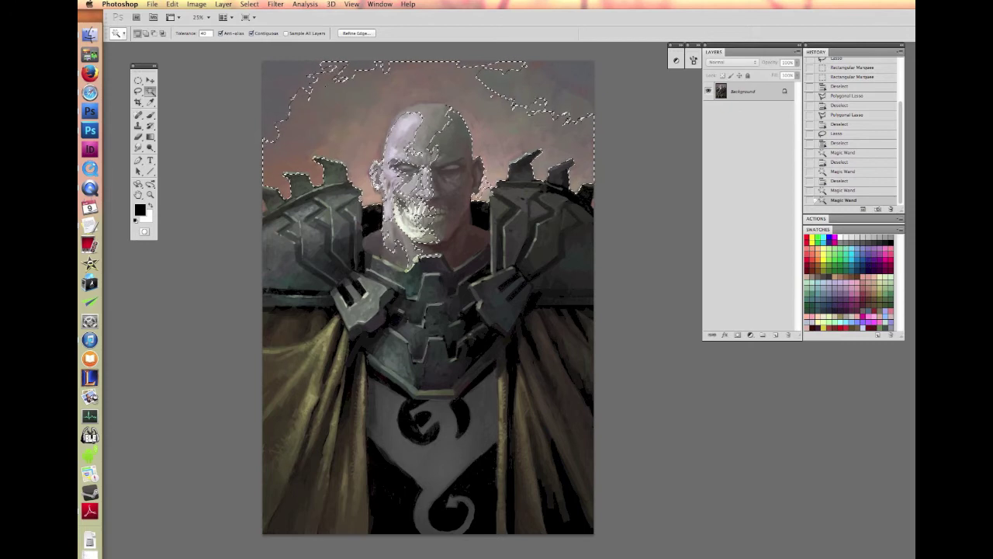
left_click(316, 90)
At tolerance 20, select and extend the background above the head, then deselect
left_click(203, 33)
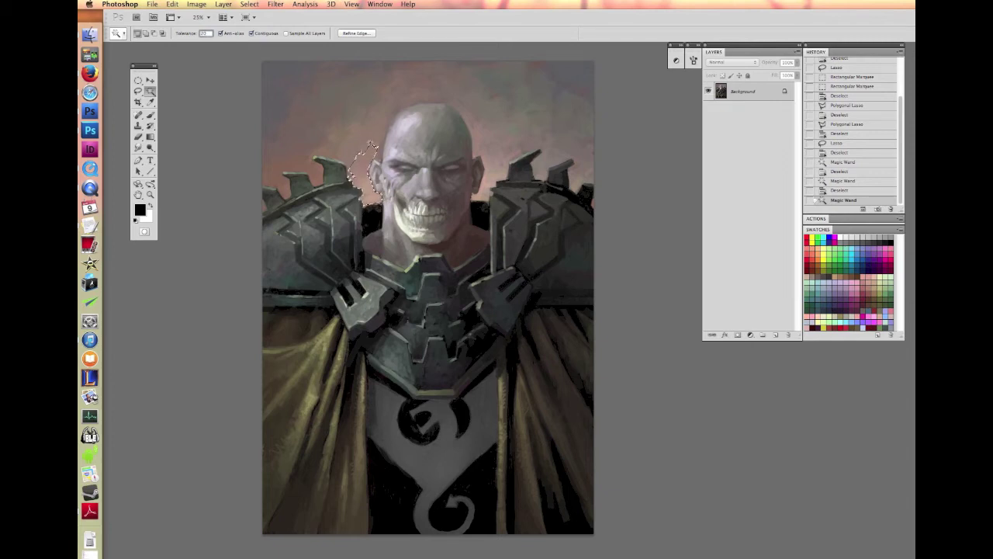
type("20")
left_click(335, 120)
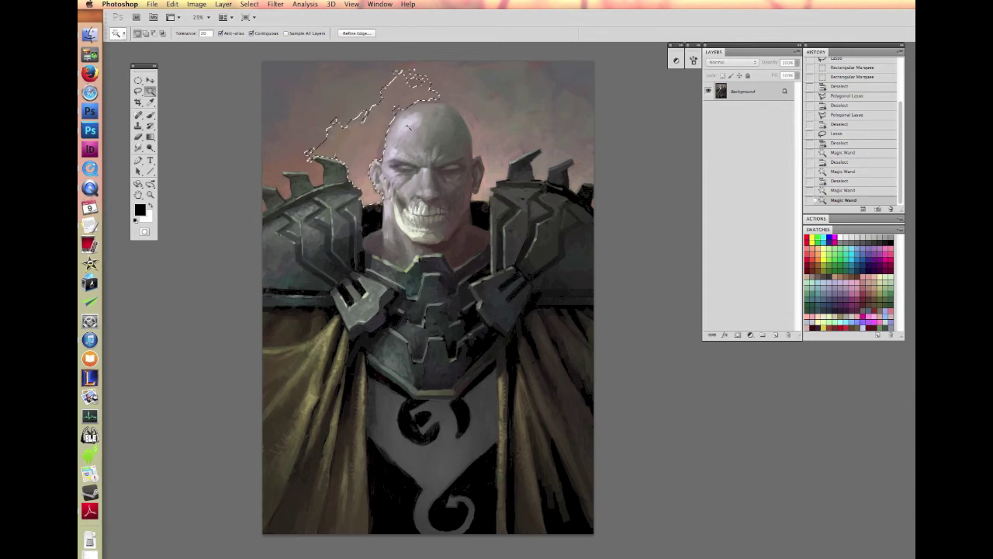
left_click(339, 94, "shift")
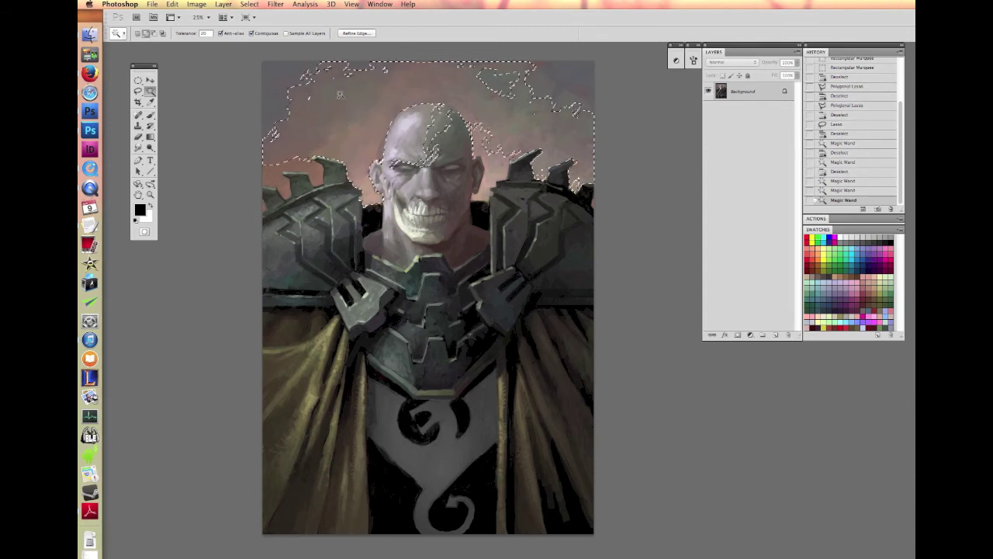
left_click(339, 94, "shift")
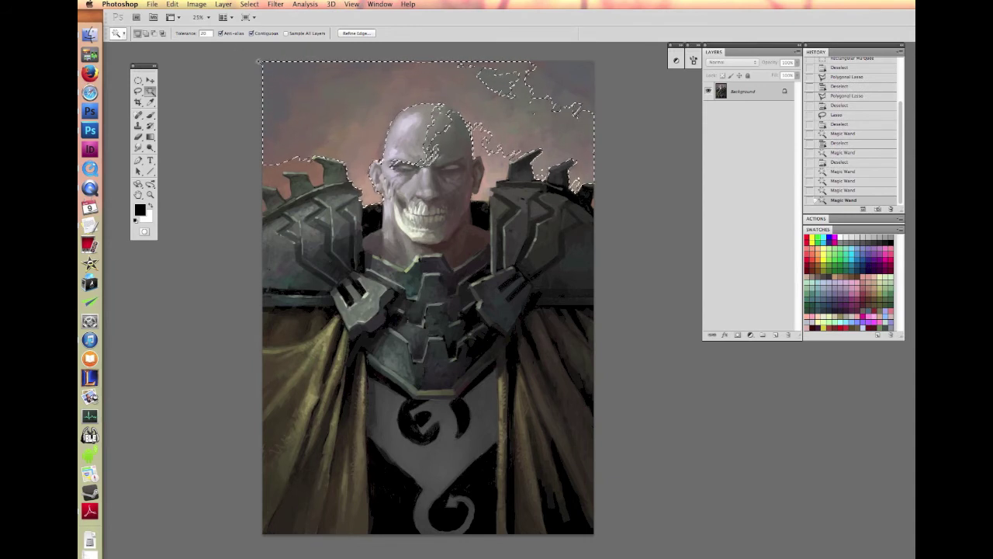
key("super+d")
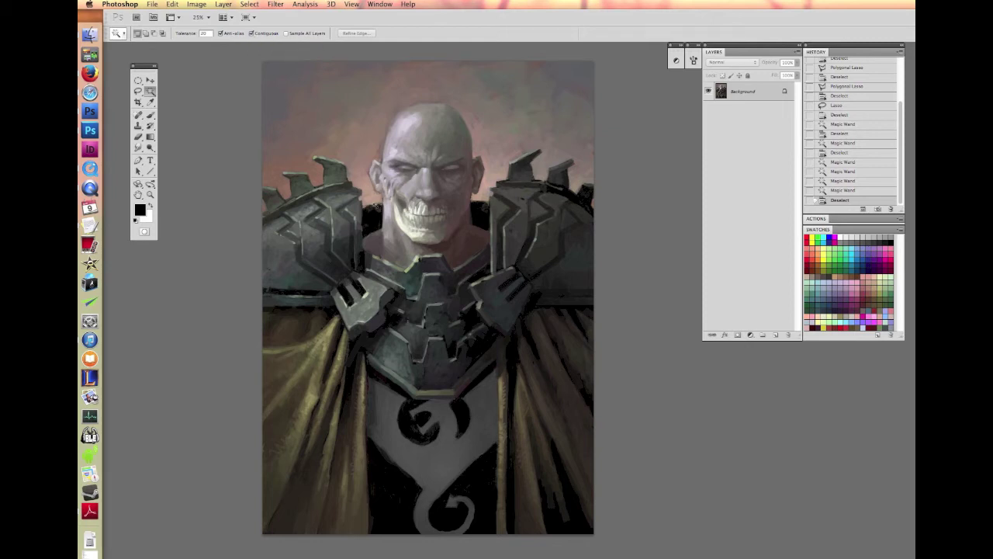
With Contiguous off, Magic Wand the figure and dark armor tones, then deselect
left_click(252, 33)
left_click(366, 313)
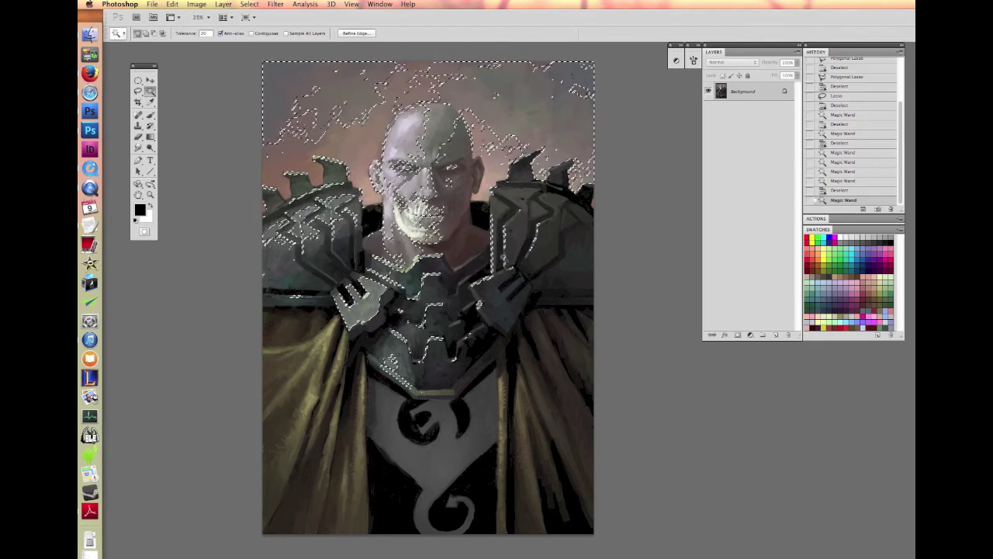
left_click(491, 477)
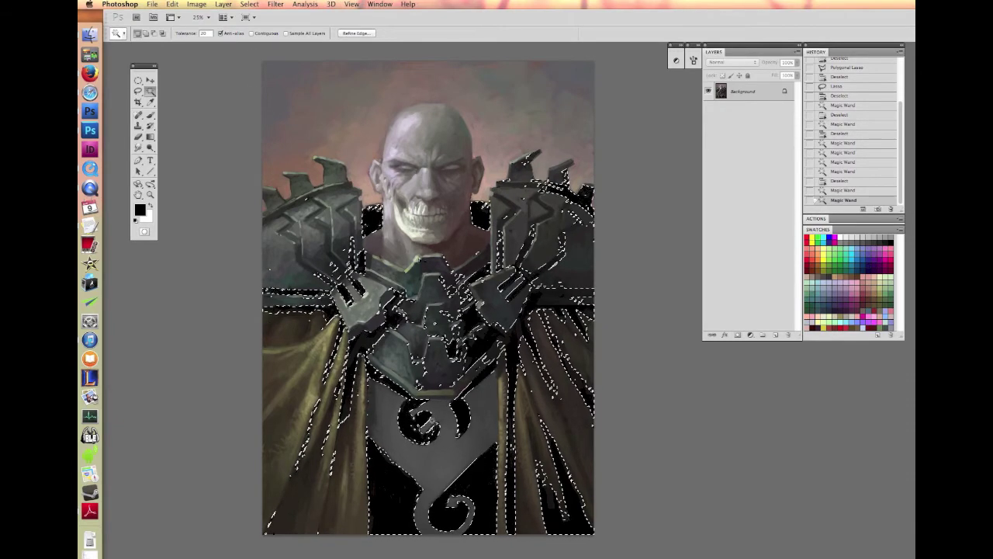
key("super+d")
With Contiguous back on, select the dark region near the bottom, then deselect
left_click(251, 33)
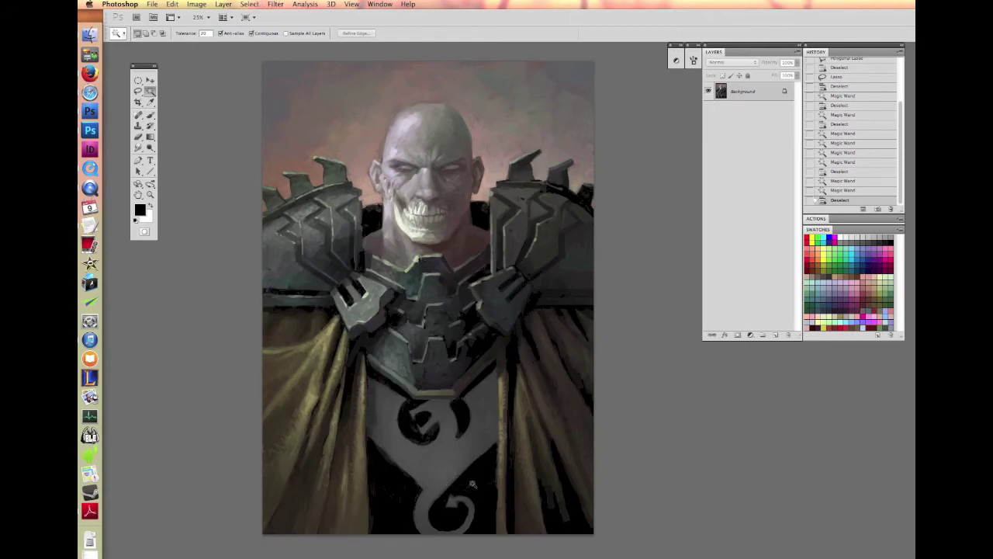
left_click(496, 525)
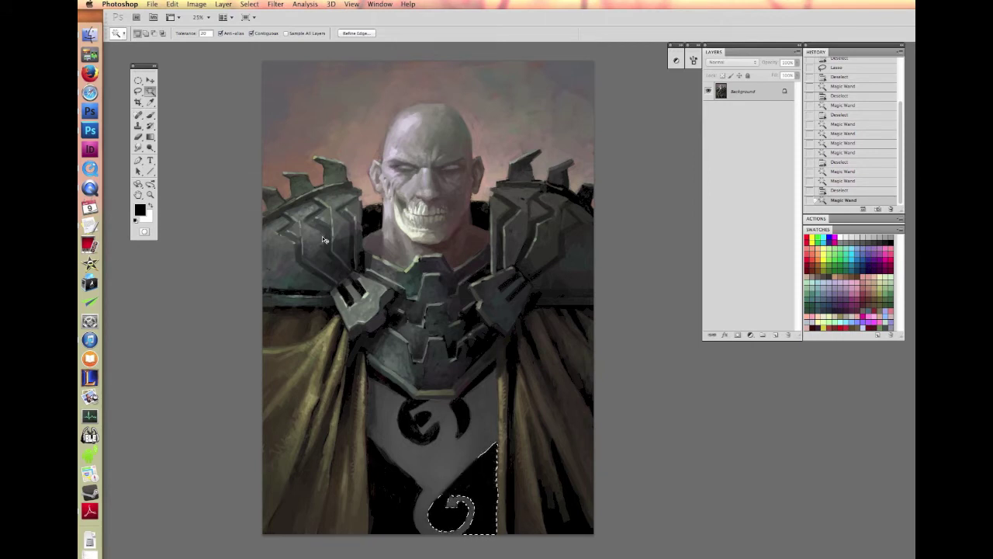
key("super+d")
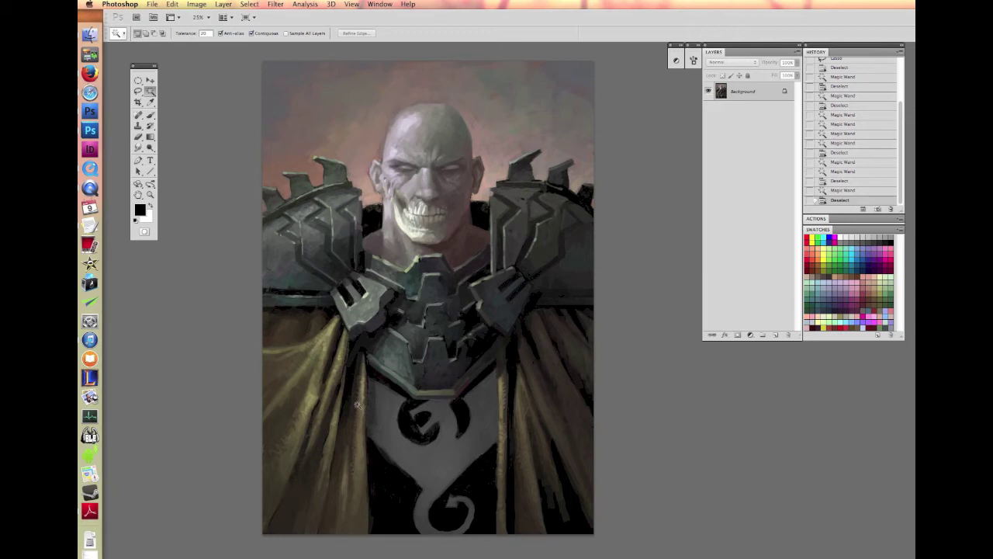
left_click(149, 80)
left_click(249, 3)
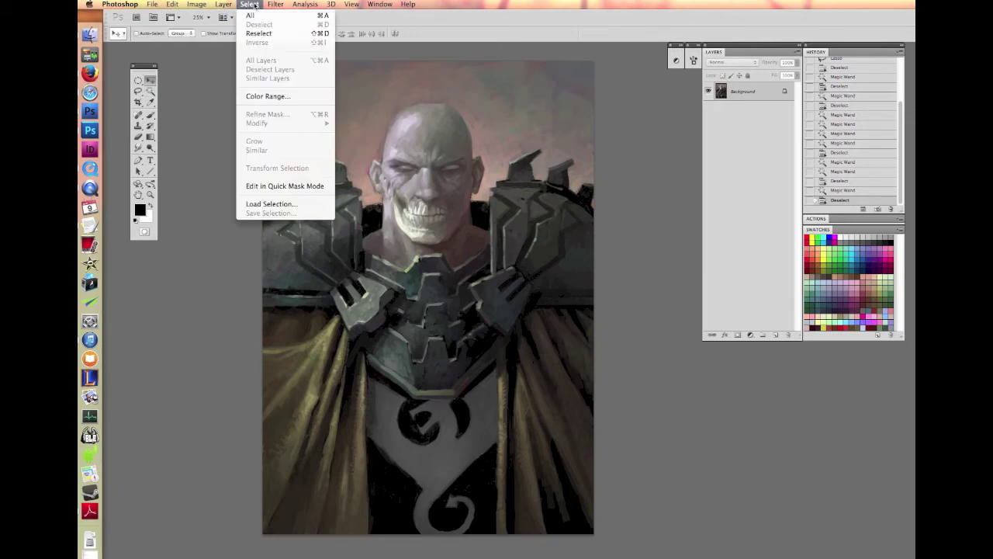
Open Color Range, sample the cloak colour, and raise Fuzziness to 73
left_click(279, 97)
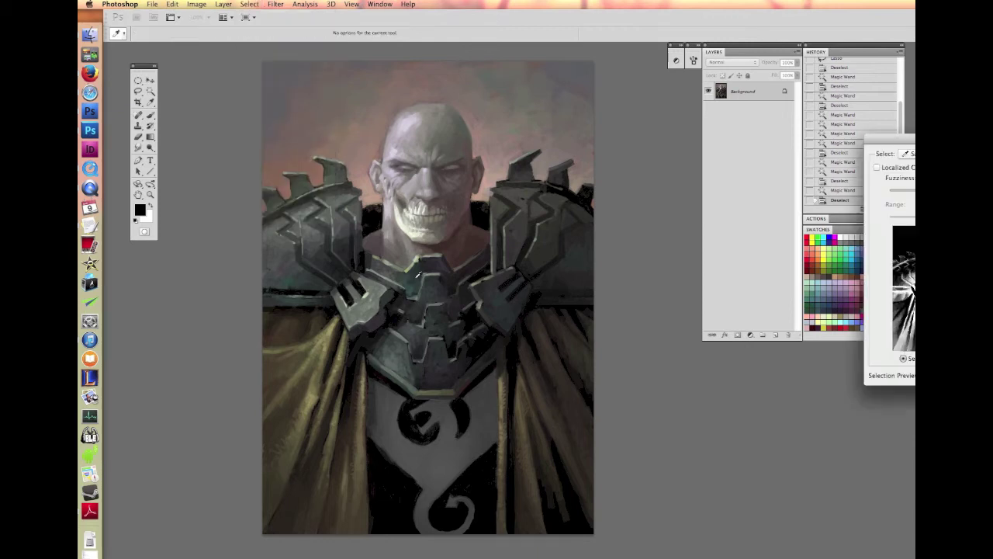
left_click_drag(904, 142, 689, 112)
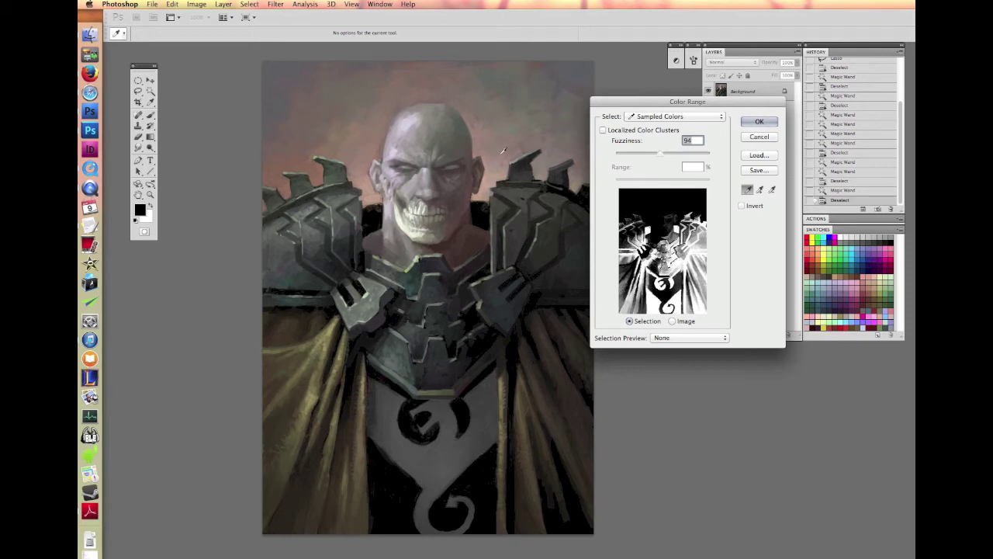
left_click_drag(689, 102, 658, 118)
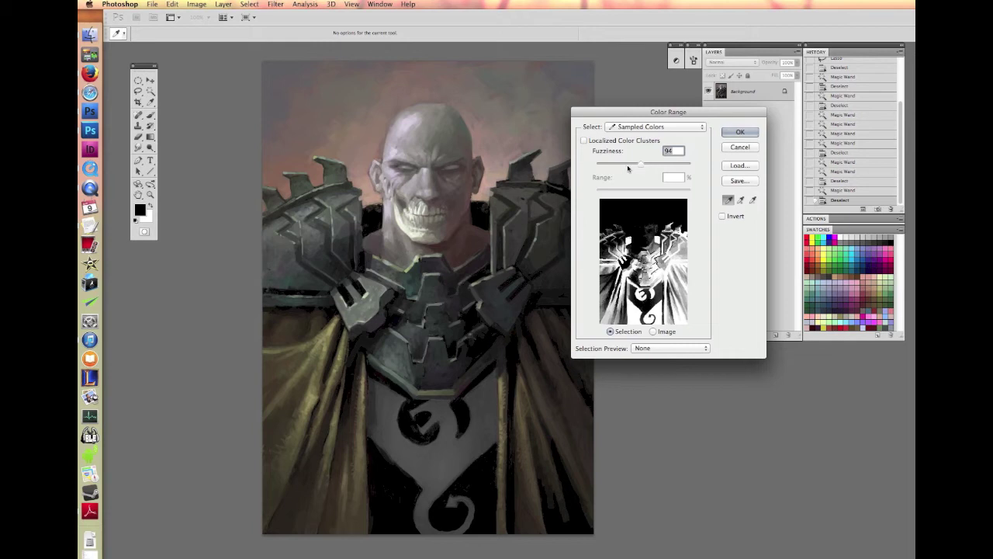
left_click_drag(641, 164, 603, 166)
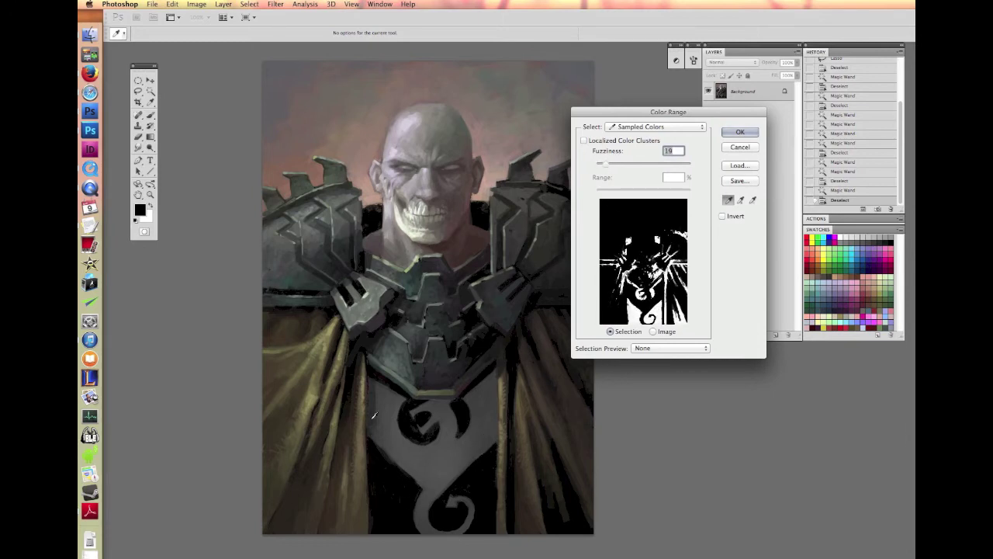
left_click(329, 342)
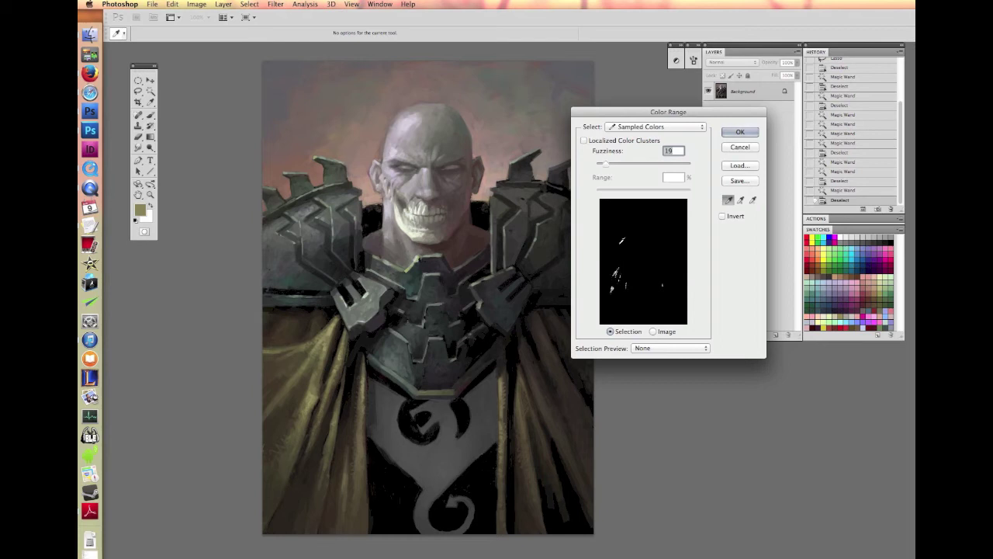
left_click_drag(607, 164, 632, 172)
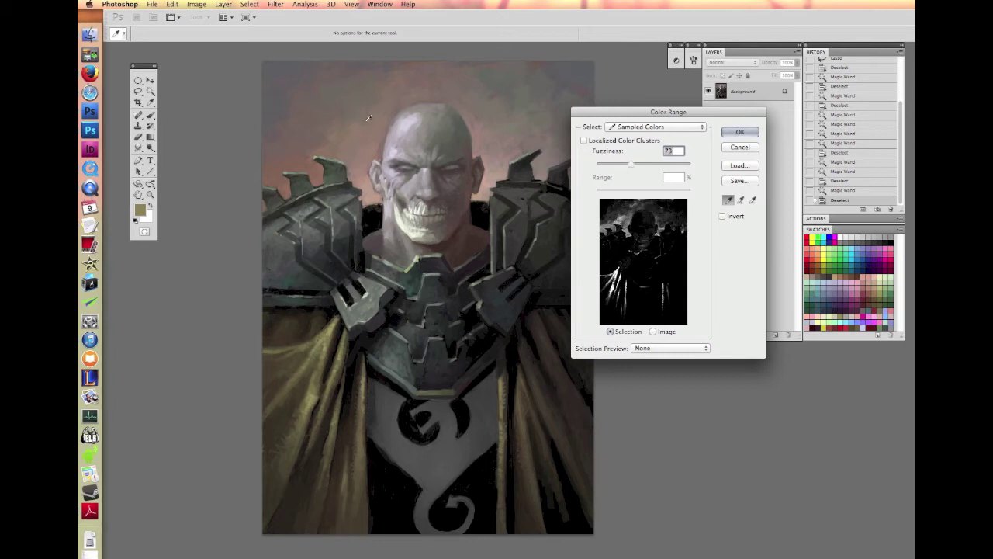
Sample the face and forehead colours in Color Range and narrow the fuzziness
left_click(374, 200)
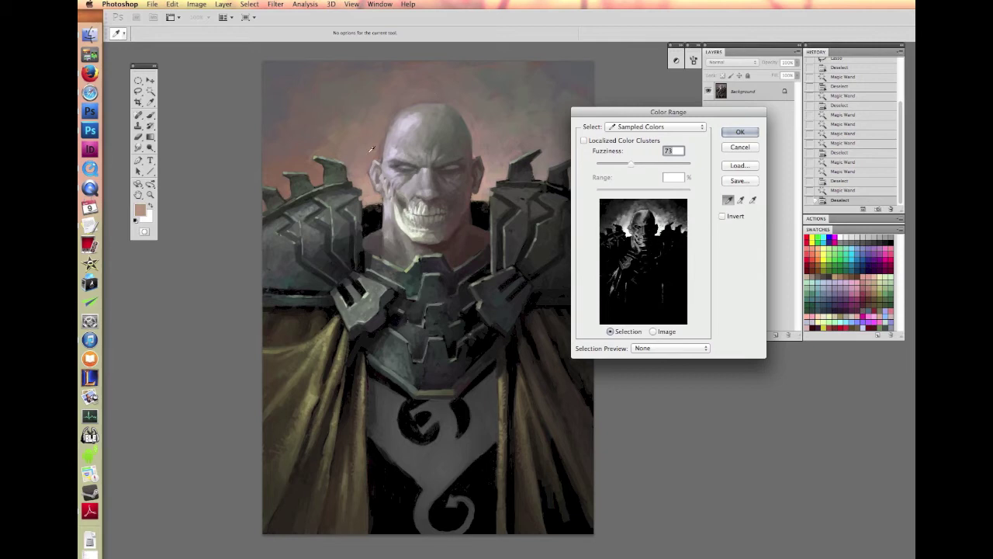
left_click(371, 150)
left_click_drag(636, 162, 615, 163)
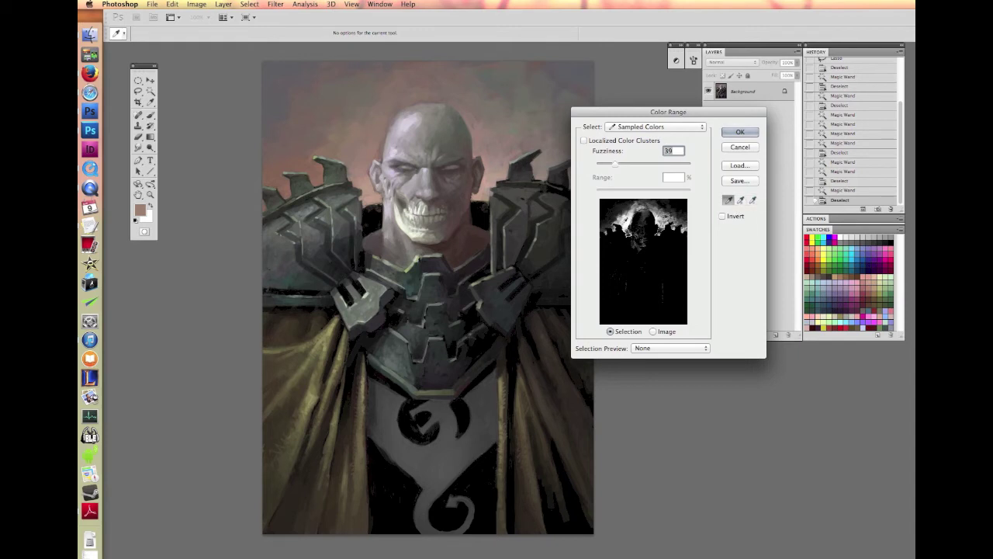
left_click(741, 201)
left_click(727, 199)
Sample the reddish background beside the head, set Fuzziness to 28, and accept
left_click(370, 179)
left_click(357, 121)
left_click(499, 145)
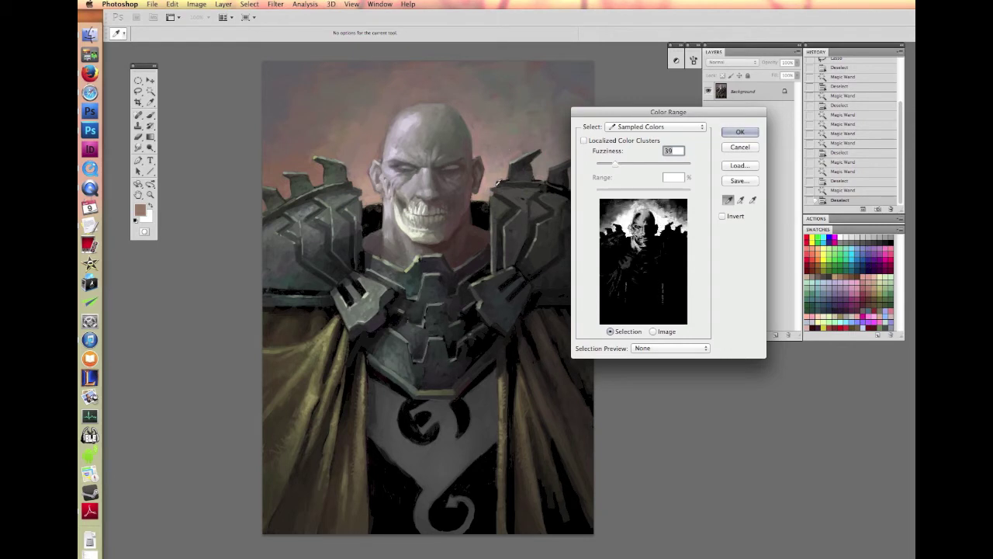
left_click(409, 124)
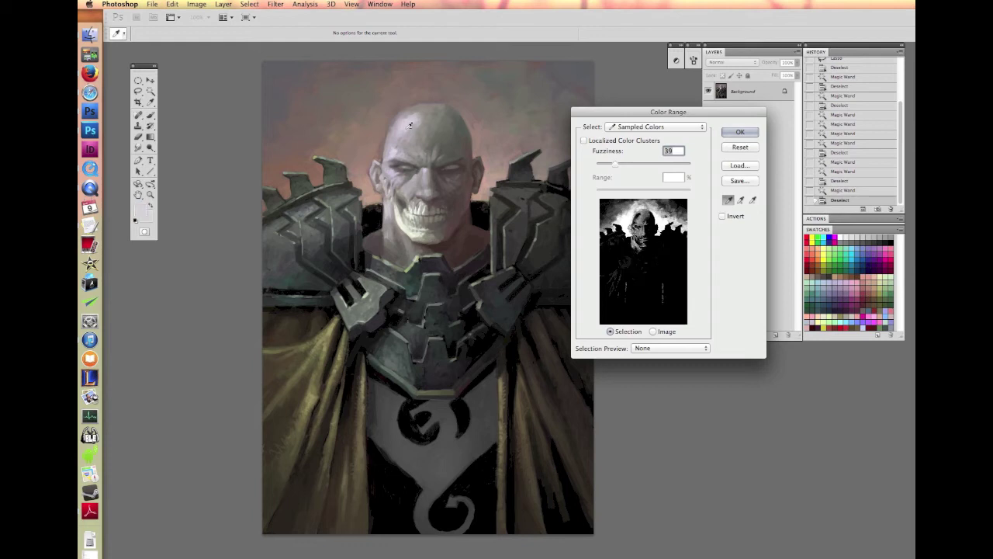
left_click(428, 155, "alt")
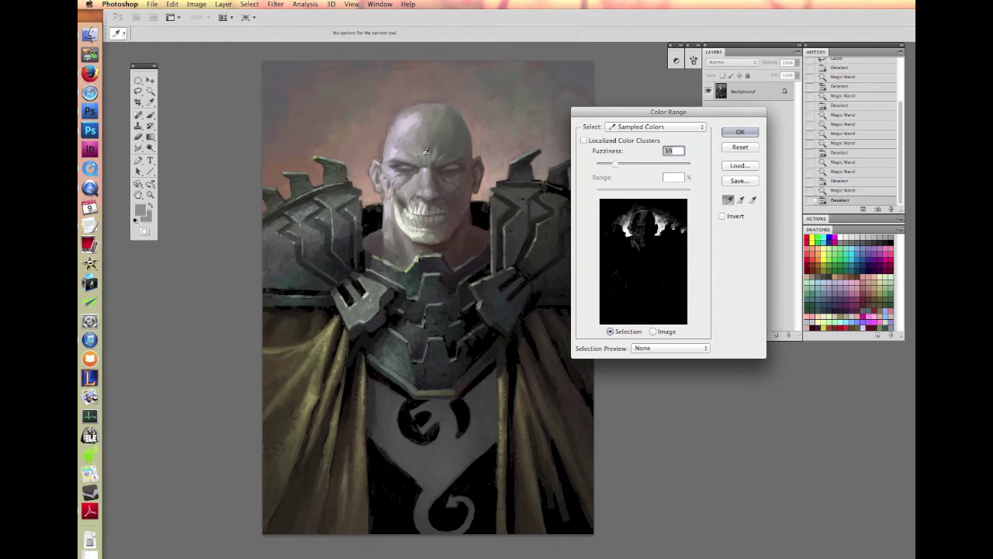
left_click(365, 144)
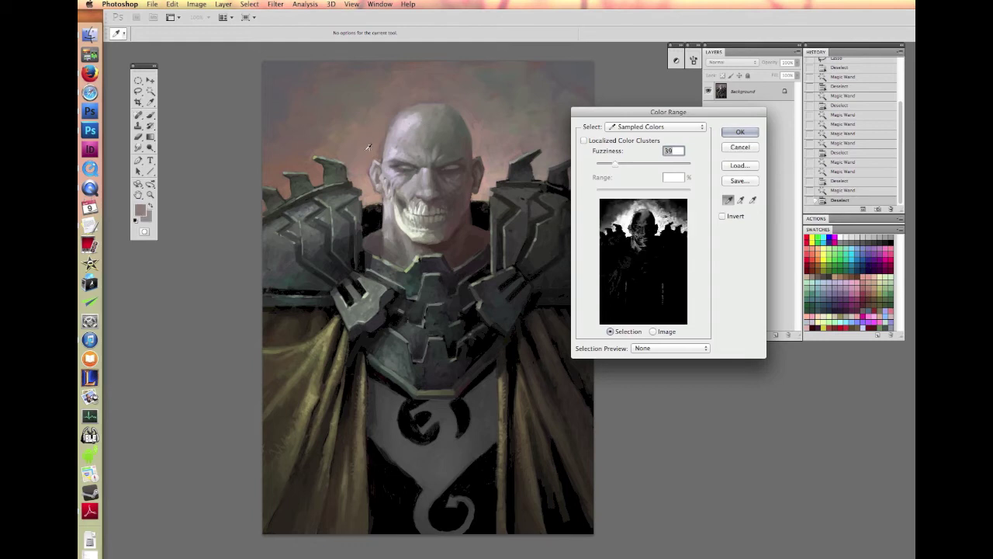
left_click_drag(615, 171, 609, 166)
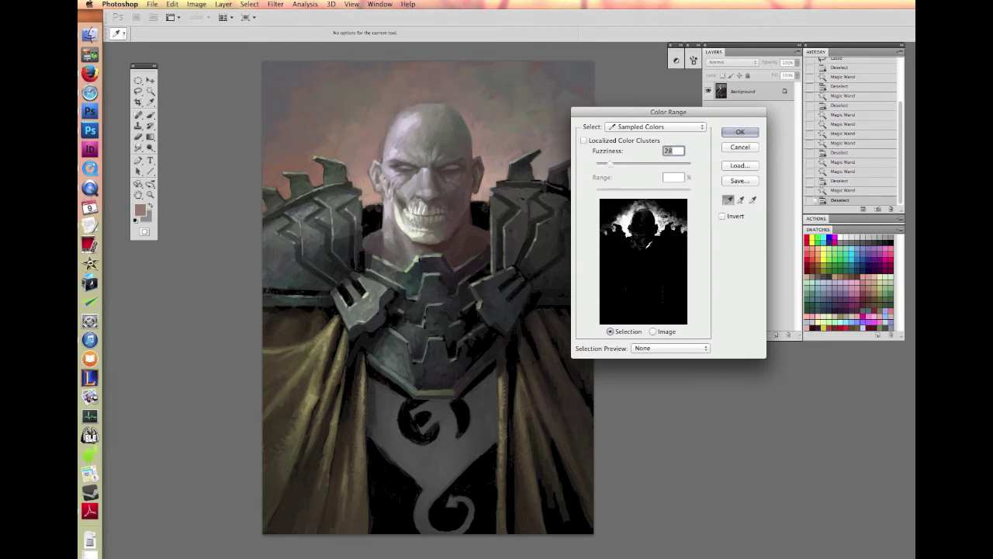
left_click(741, 133)
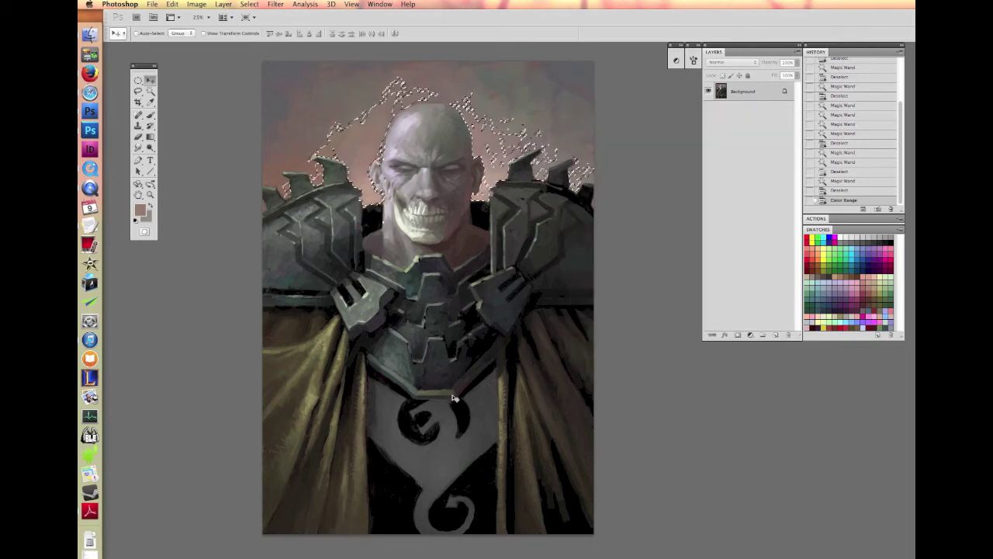
key("super+h")
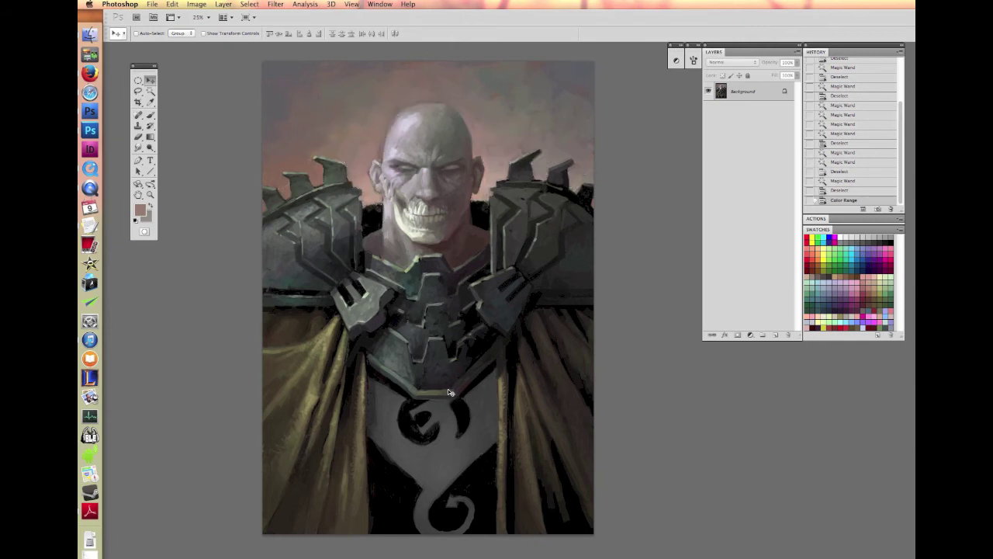
key("i")
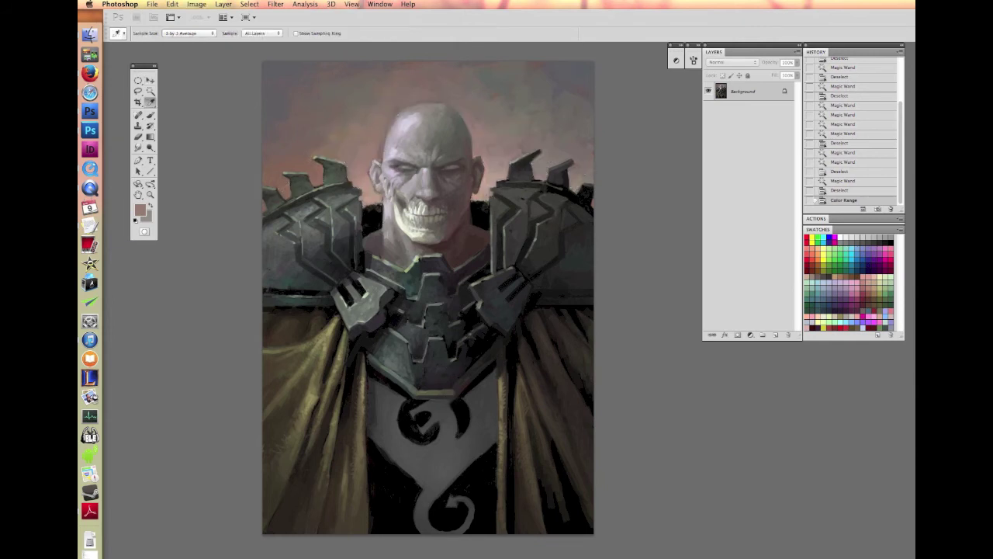
key("super+u")
left_click_drag(648, 151, 683, 125)
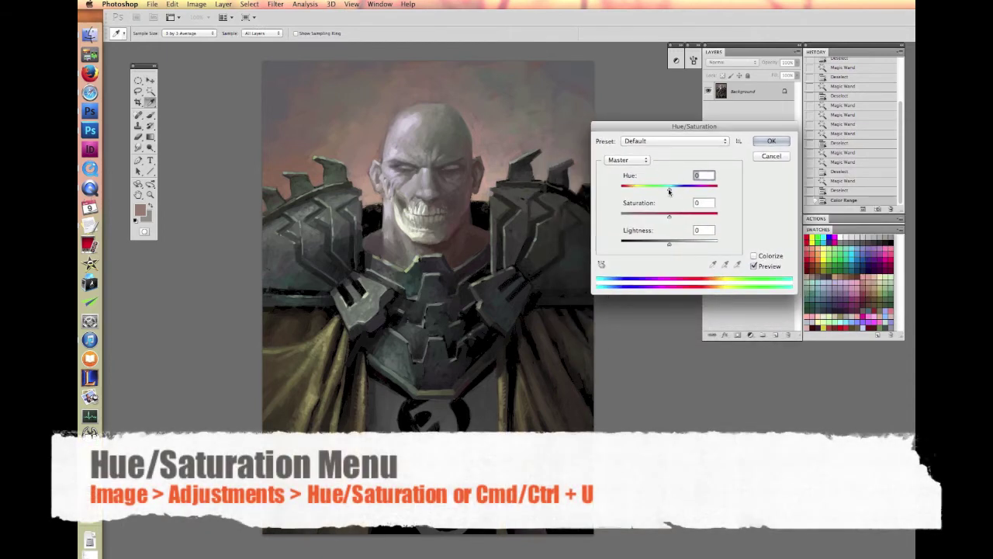
left_click_drag(668, 190, 625, 201)
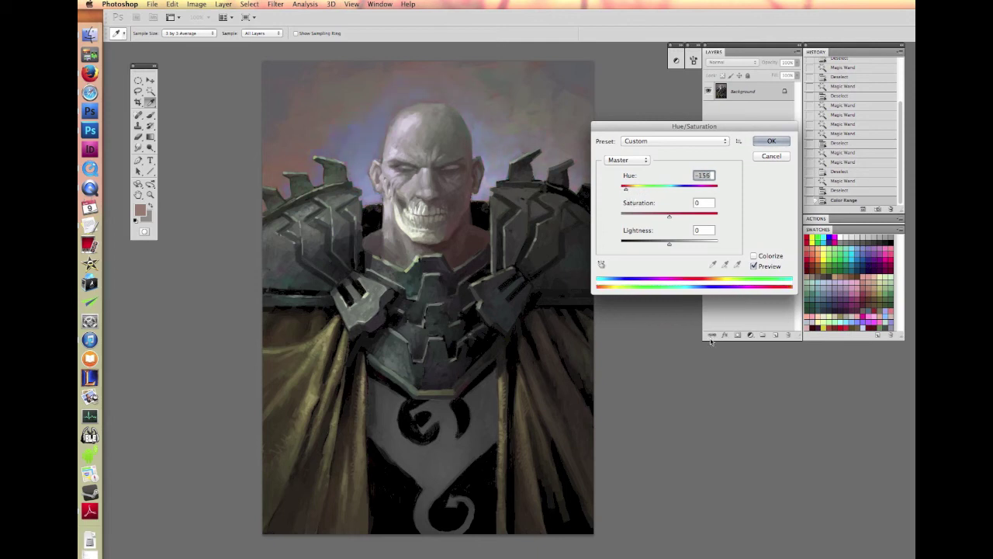
left_click(771, 158)
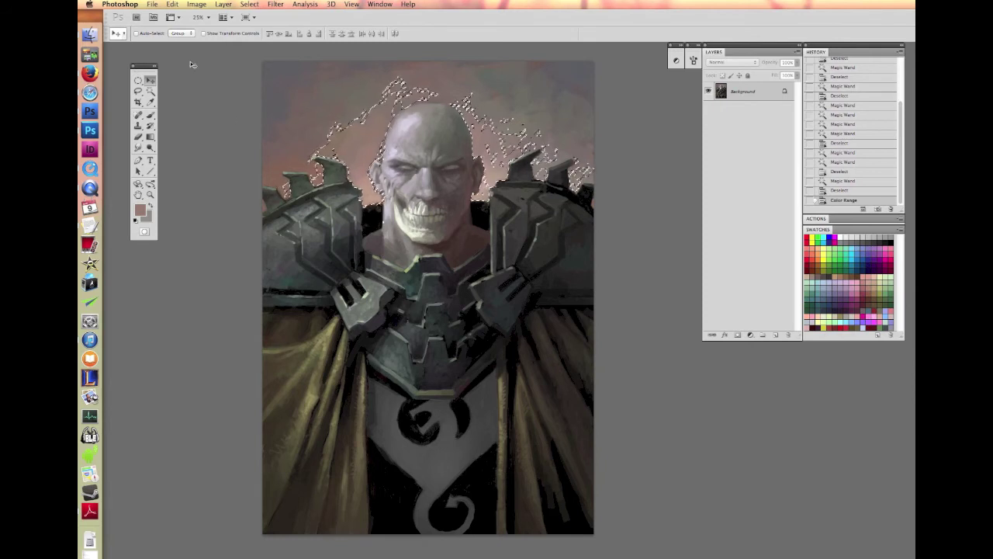
Zoom the painting in to 50% and bring the soldier's head into view
left_click(249, 4)
mouse_move(279, 128)
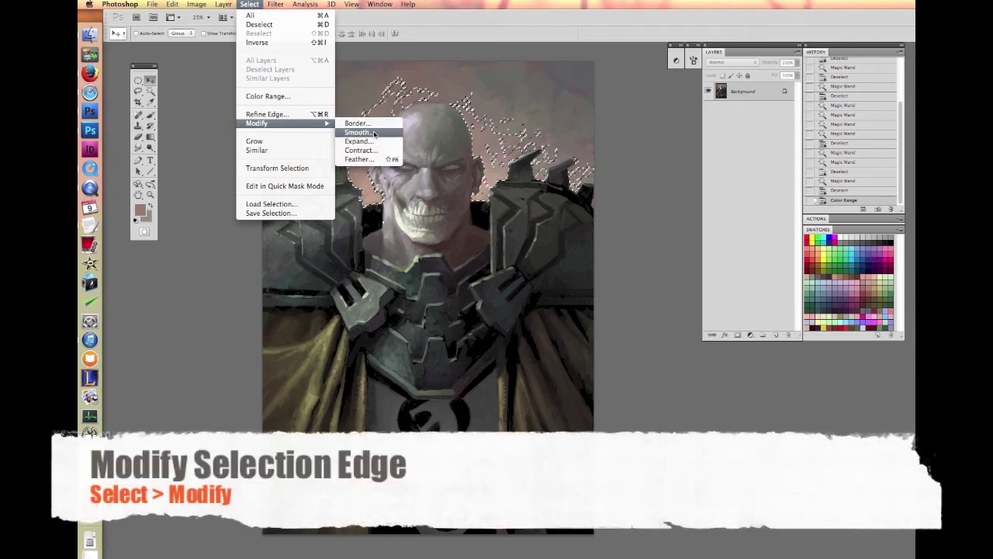
key("Escape")
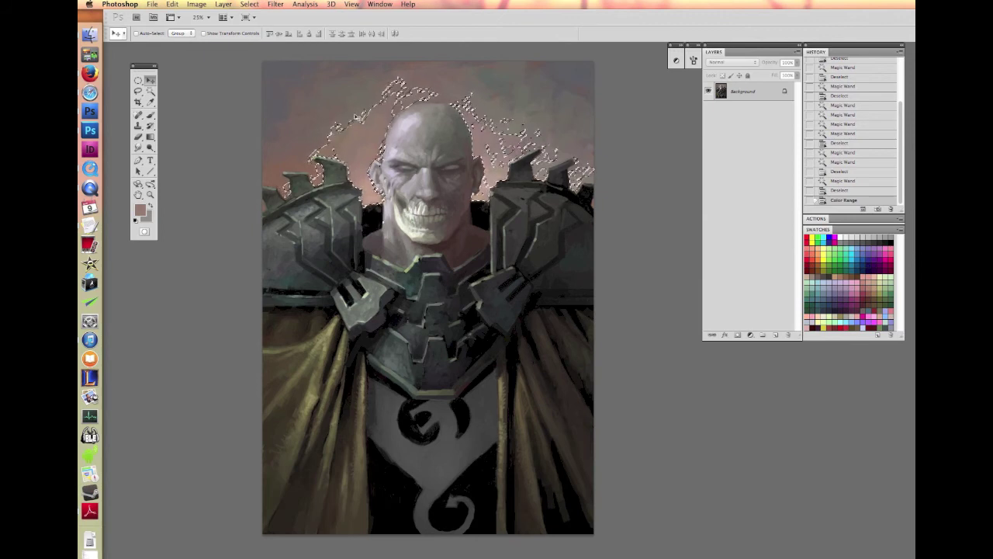
key("super+equal")
key("super+equal")
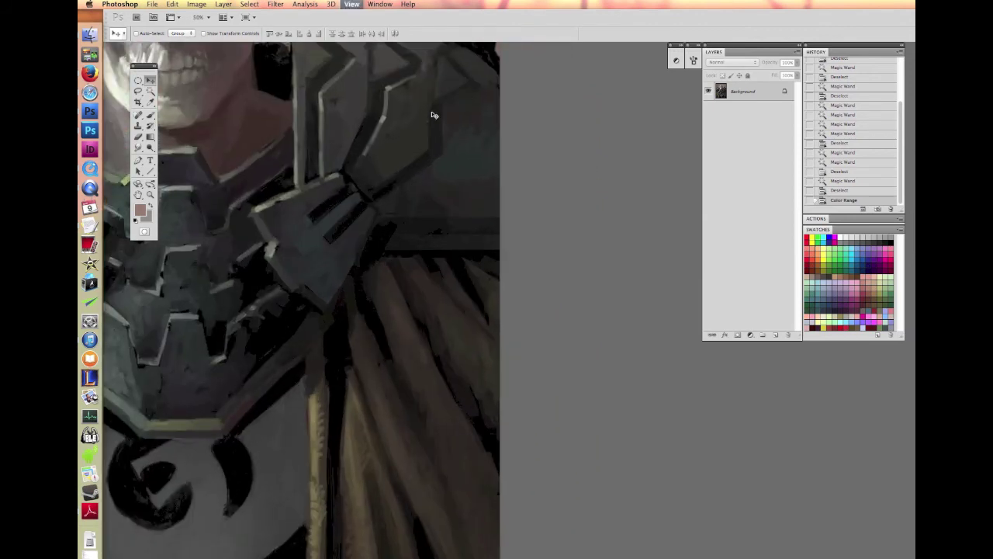
scroll(433, 114, "up", 8)
scroll(433, 115, "left", 5)
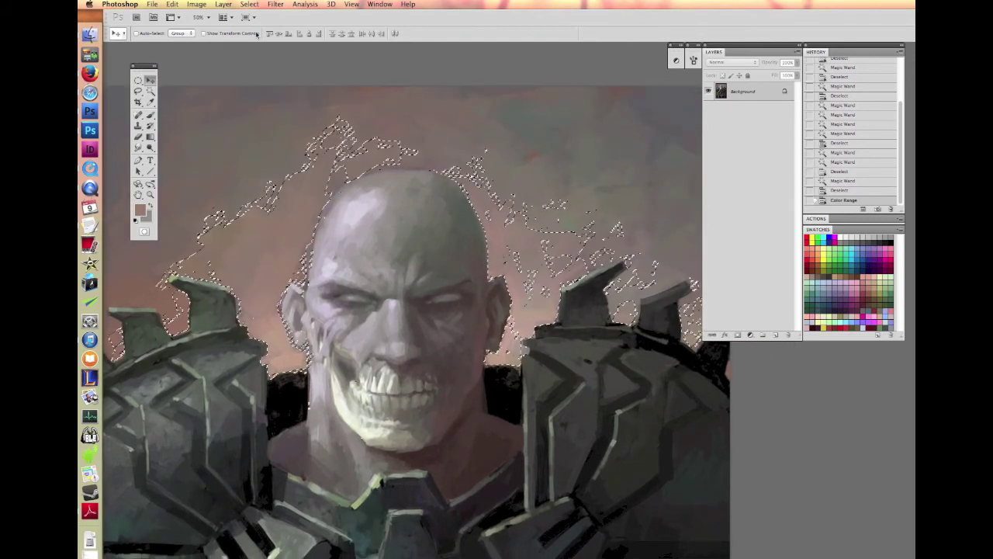
Smooth the sky selection by 15 pixels, comparing it with the rough version via undo/redo
left_click(250, 4)
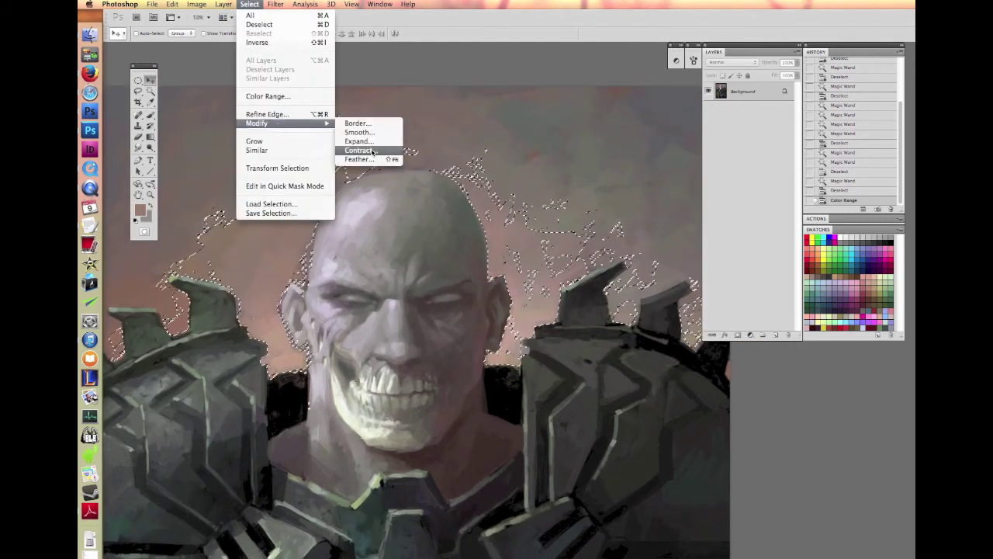
left_click(376, 134)
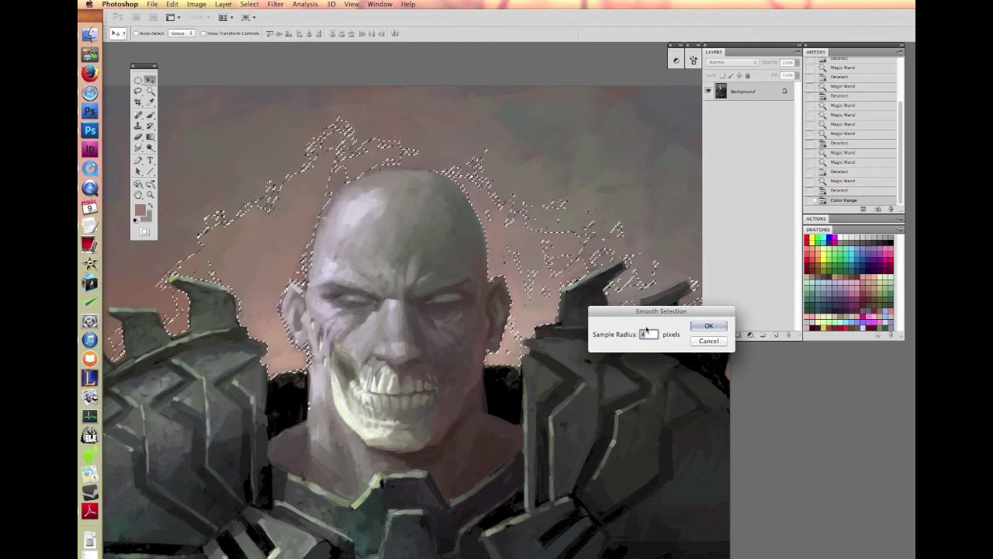
type("15")
left_click(706, 328)
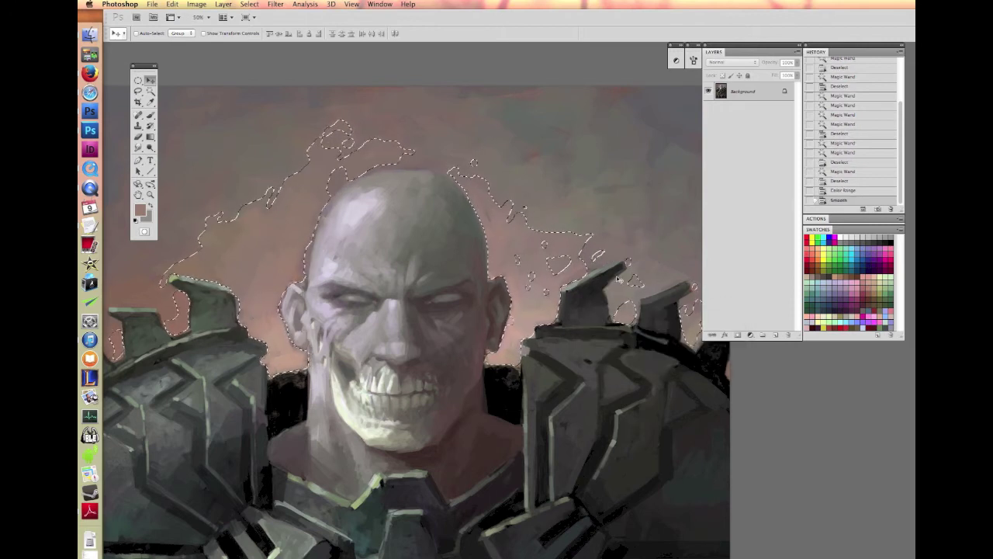
key("super+z")
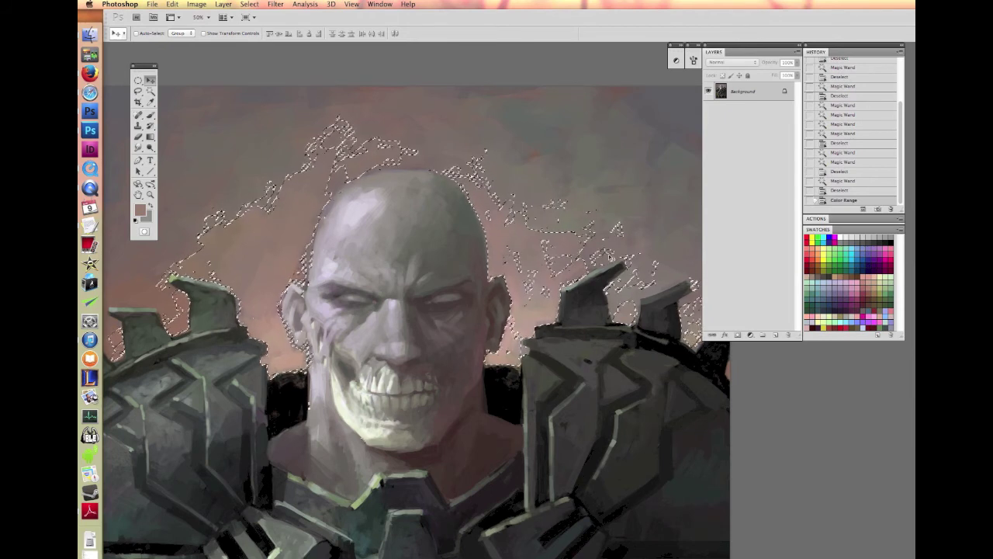
key("super+z")
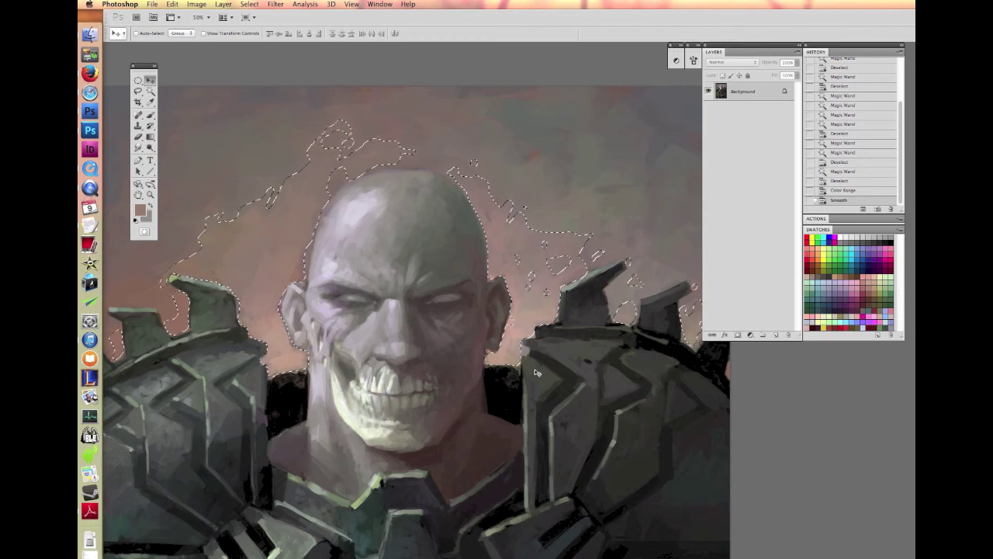
scroll(535, 372, "left", 3)
scroll(535, 372, "up", 1)
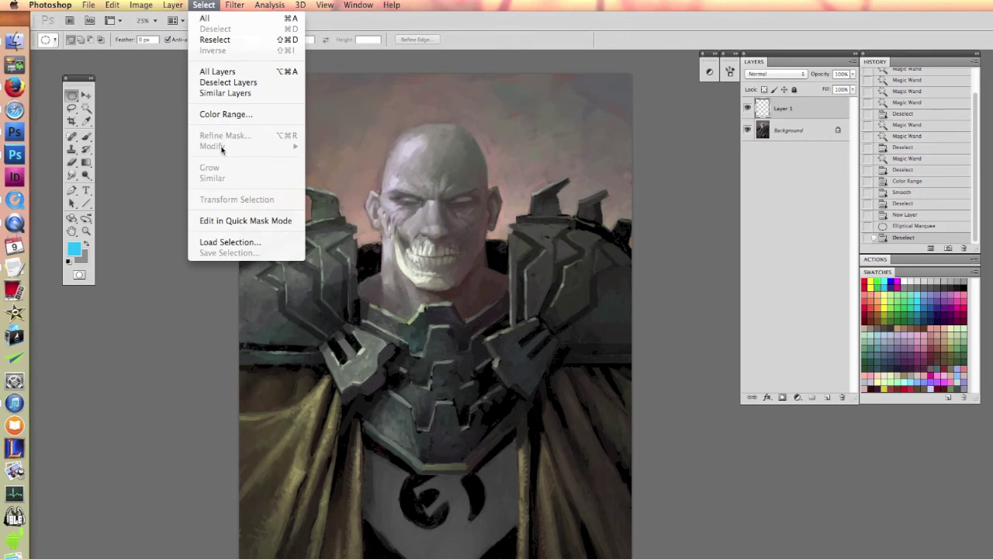
Draw a circular selection over the soldier's head and fill it with cyan
left_click(174, 365)
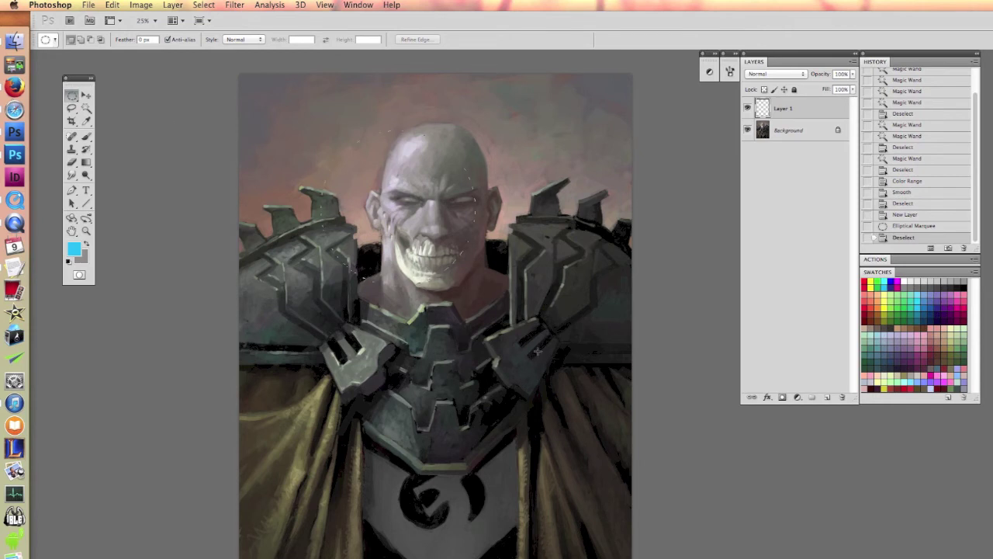
left_click_drag(604, 412, 602, 411)
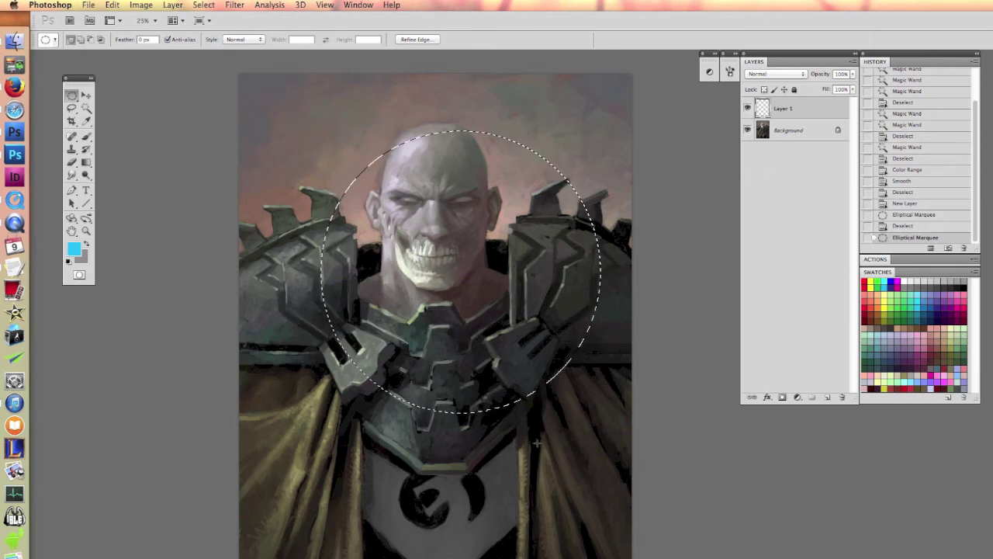
key("alt+BackSpace")
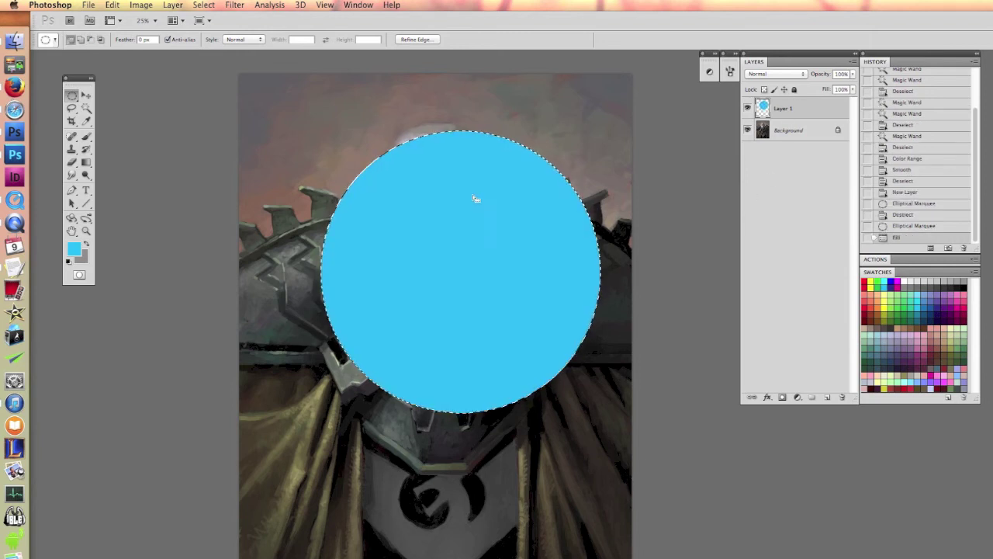
Contract the circle selection by 20 pixels and delete its interior fill, leaving a ring
left_click(200, 5)
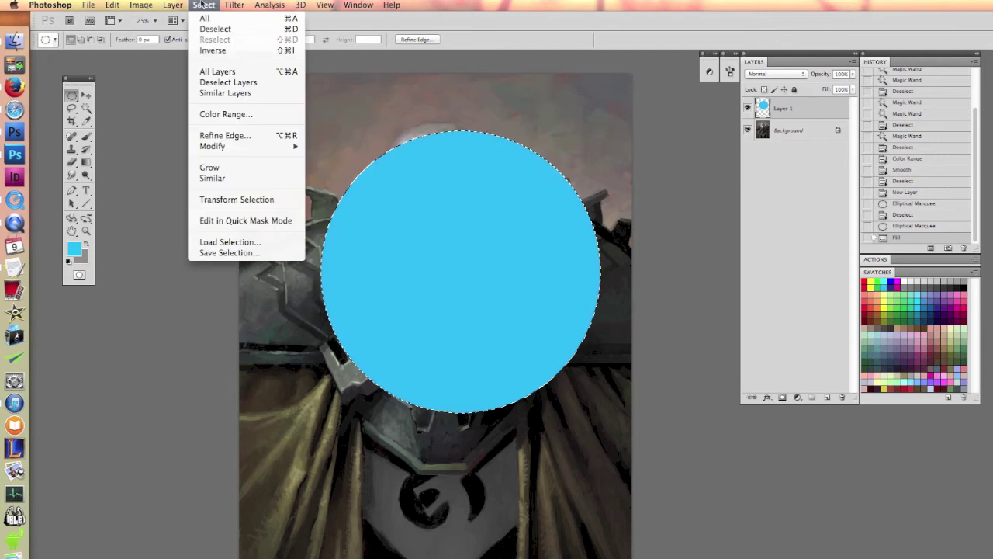
mouse_move(241, 146)
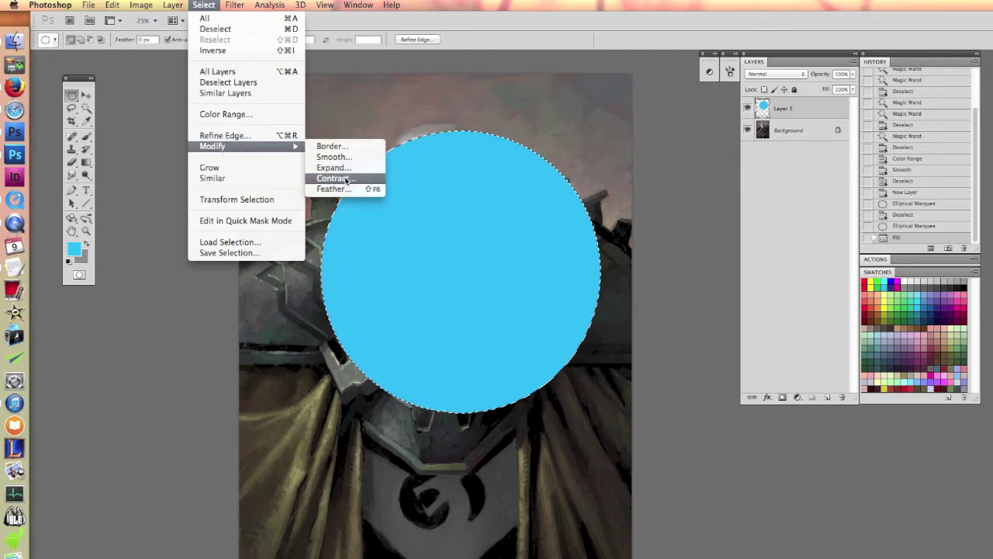
left_click(347, 178)
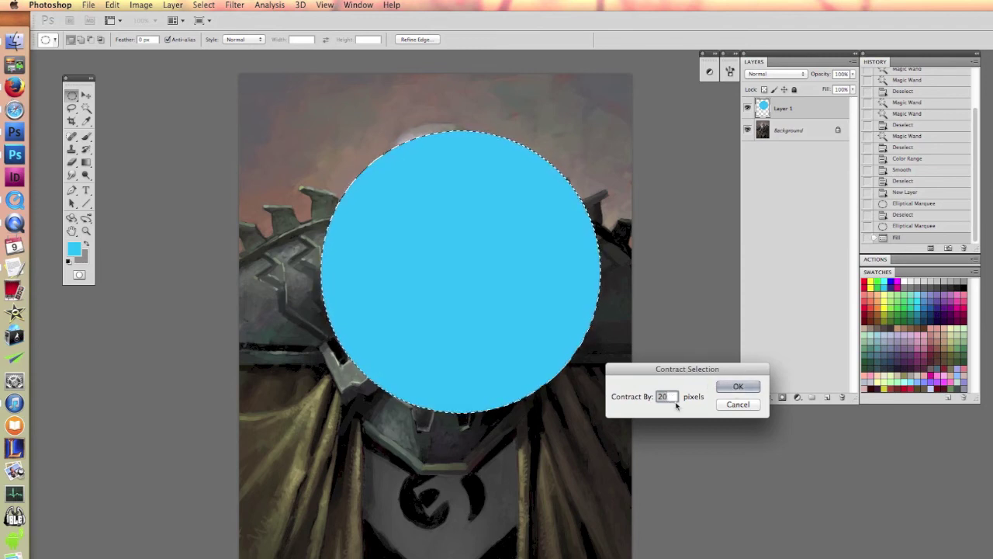
left_click(739, 386)
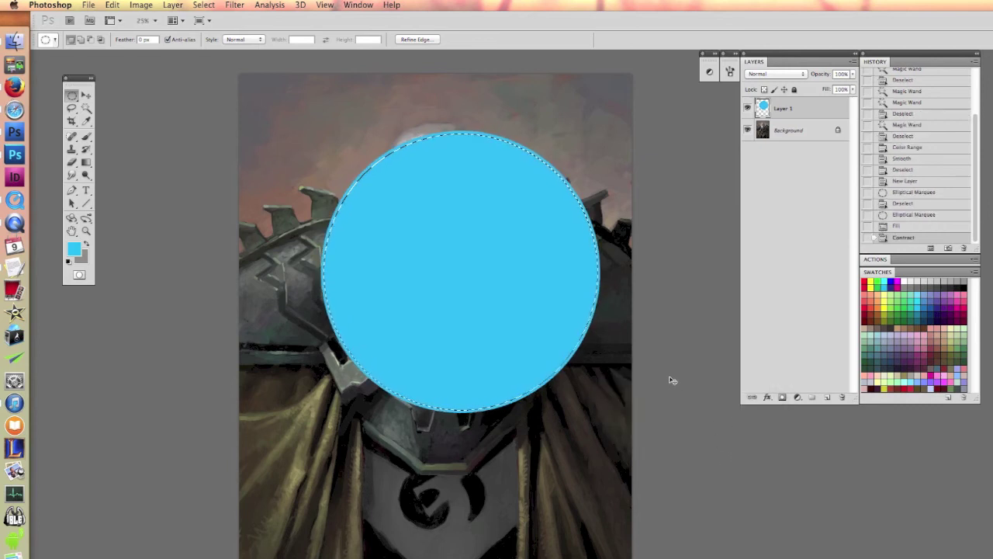
key("super+equal")
key("super+equal")
key("super+equal")
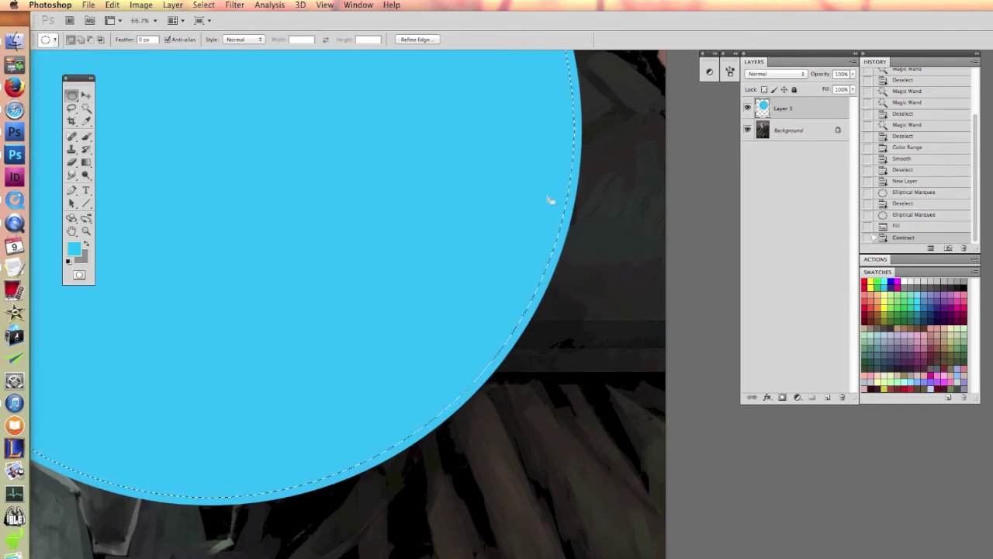
key("super+minus")
key("super+minus")
key("super+minus")
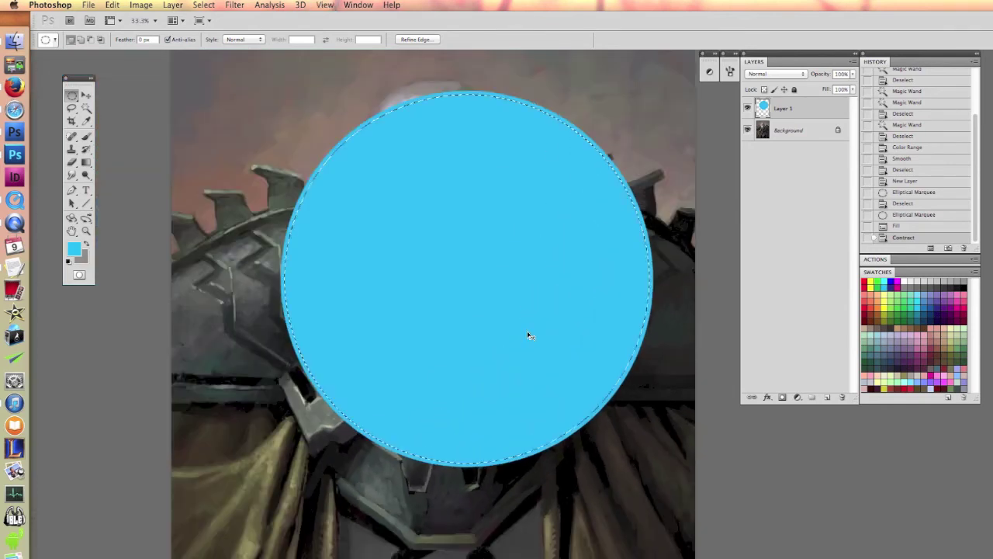
key("Delete")
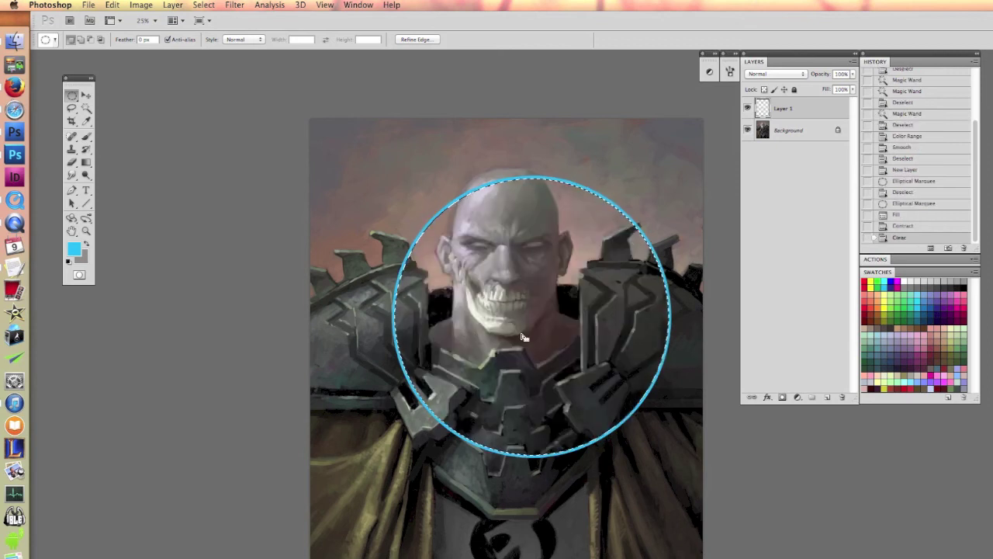
Drop the ring selection and try an elliptical selection over the face, then clear it
key("super+d")
left_click_drag(602, 466, 543, 439)
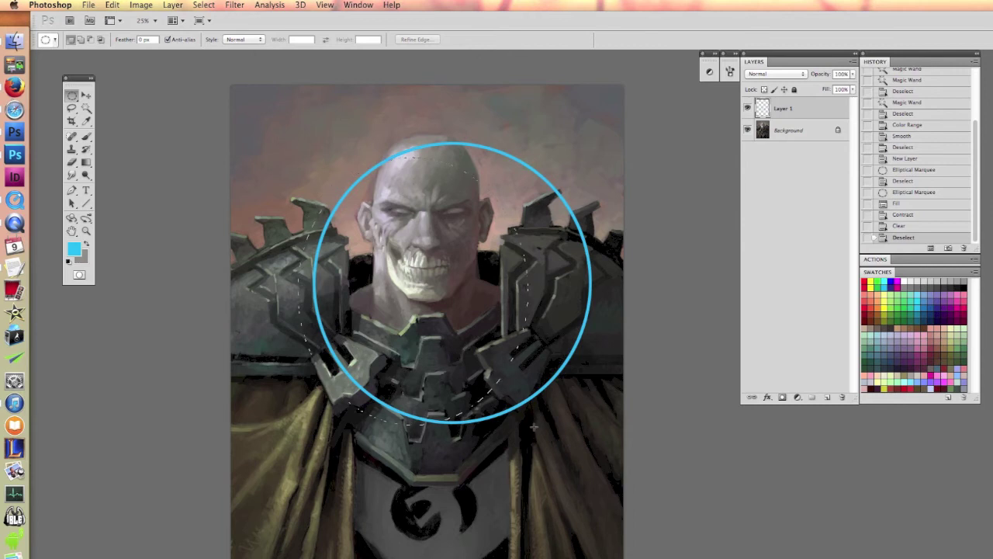
left_click_drag(562, 410, 564, 411)
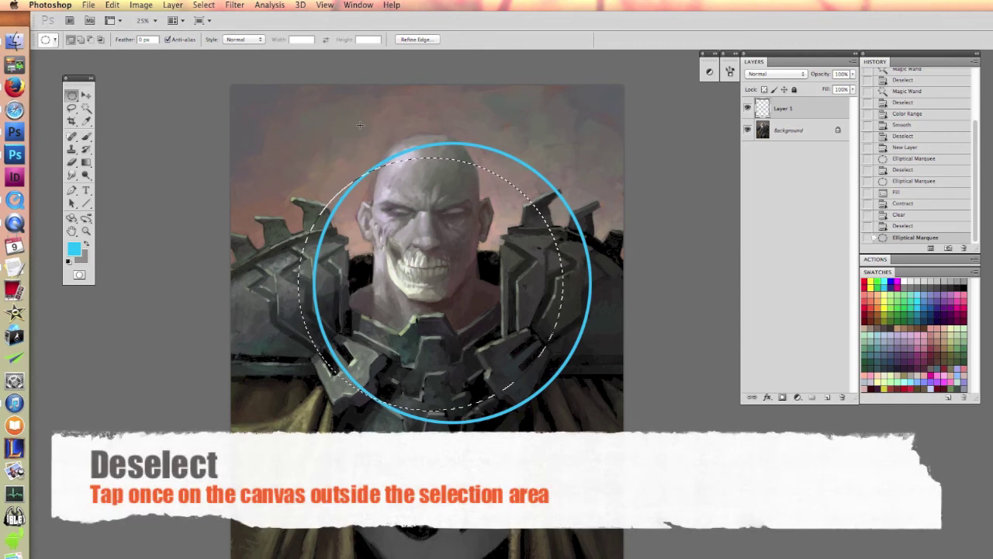
left_click(388, 553)
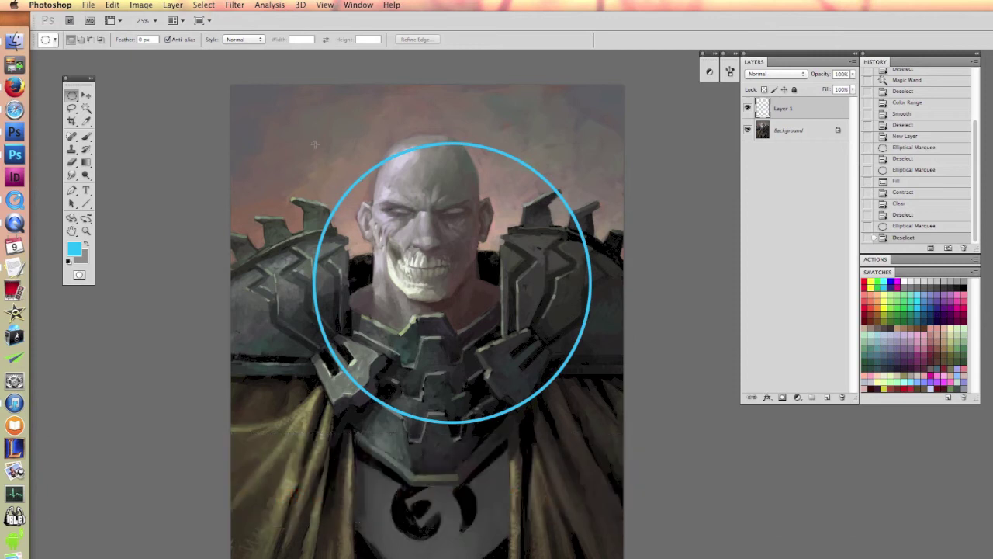
Draw a larger elliptical selection around the face, deselect, and delete the blue-ring Layer 1
left_click_drag(560, 356, 560, 357)
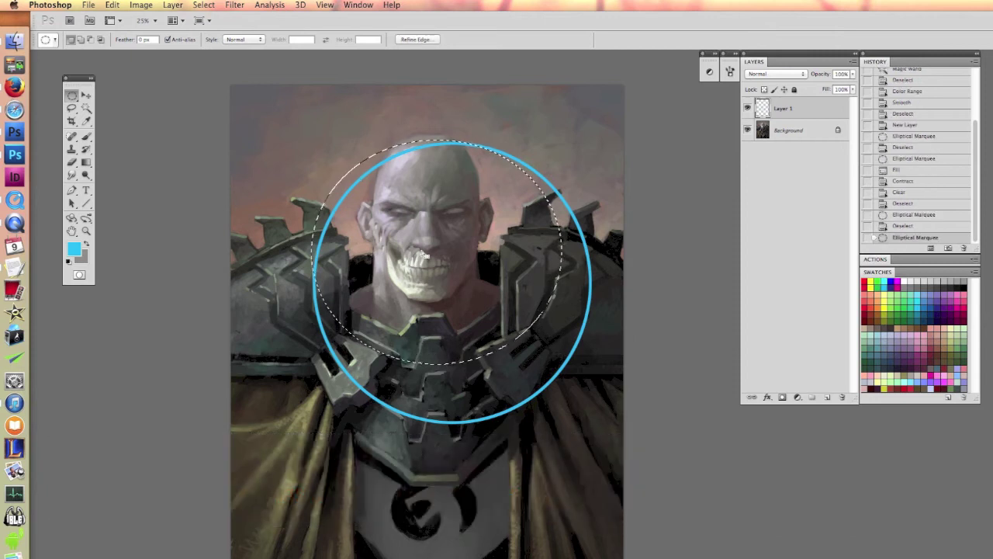
left_click_drag(426, 139, 341, 169)
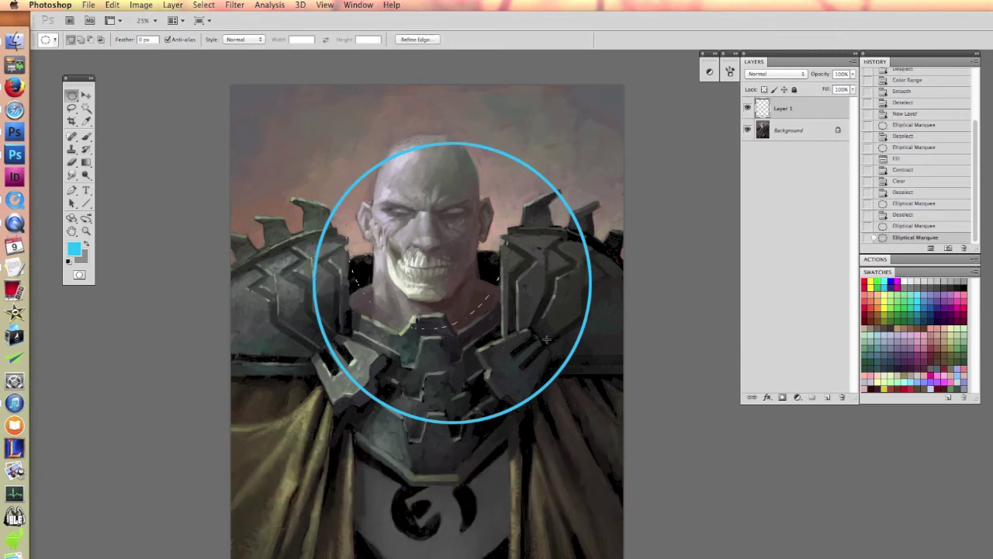
left_click_drag(546, 339, 450, 218)
key("super+d")
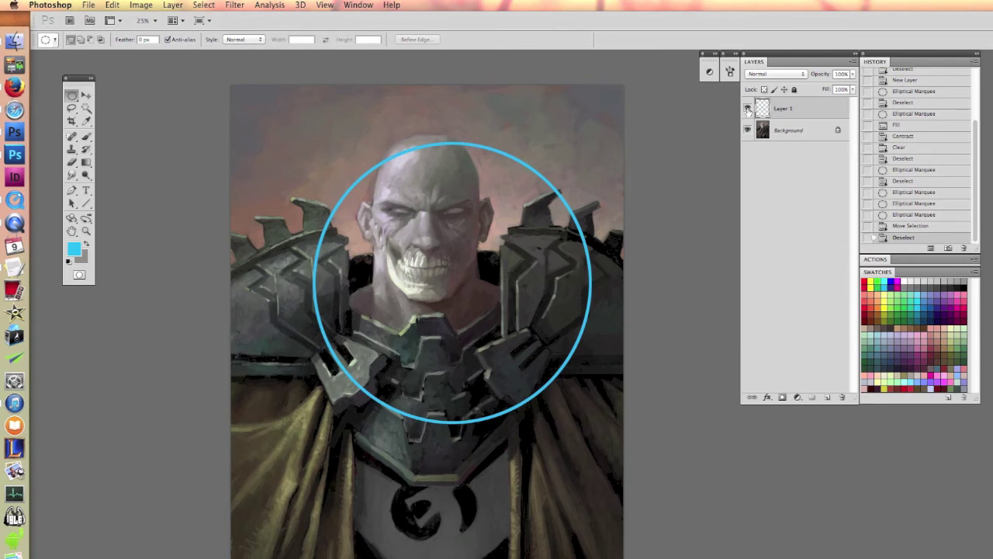
left_click_drag(793, 113, 842, 397)
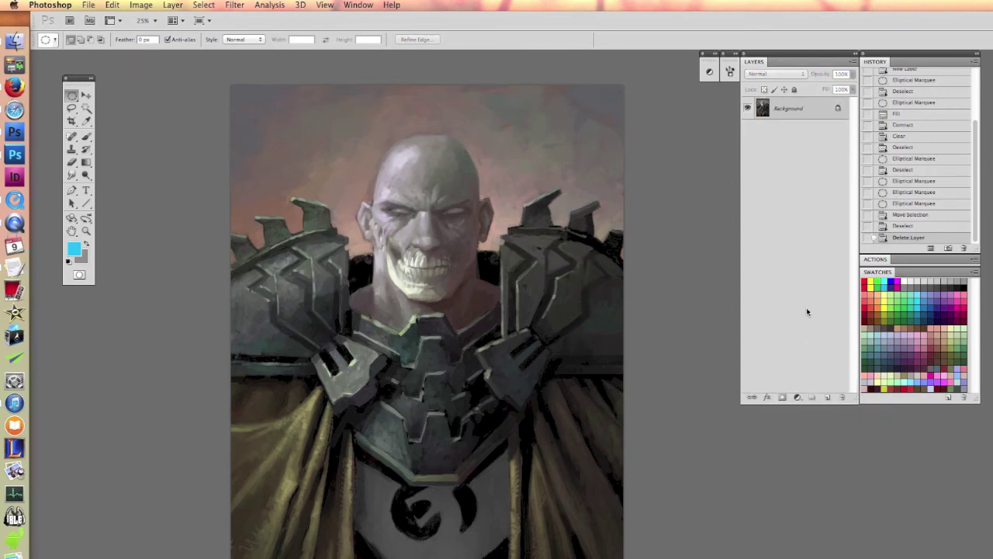
Enter Quick Mask and set up a 26 px hard round brush
left_click(79, 275)
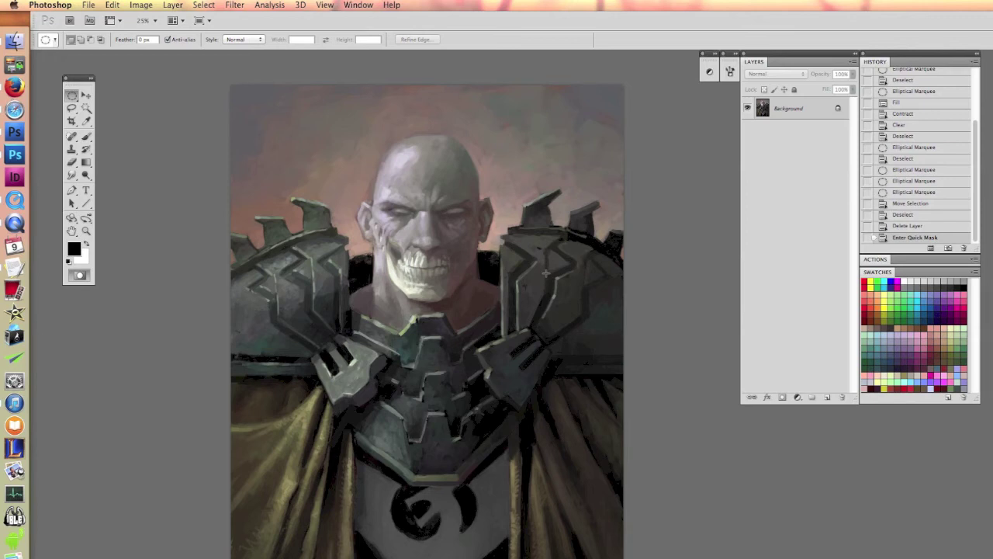
left_click(87, 136)
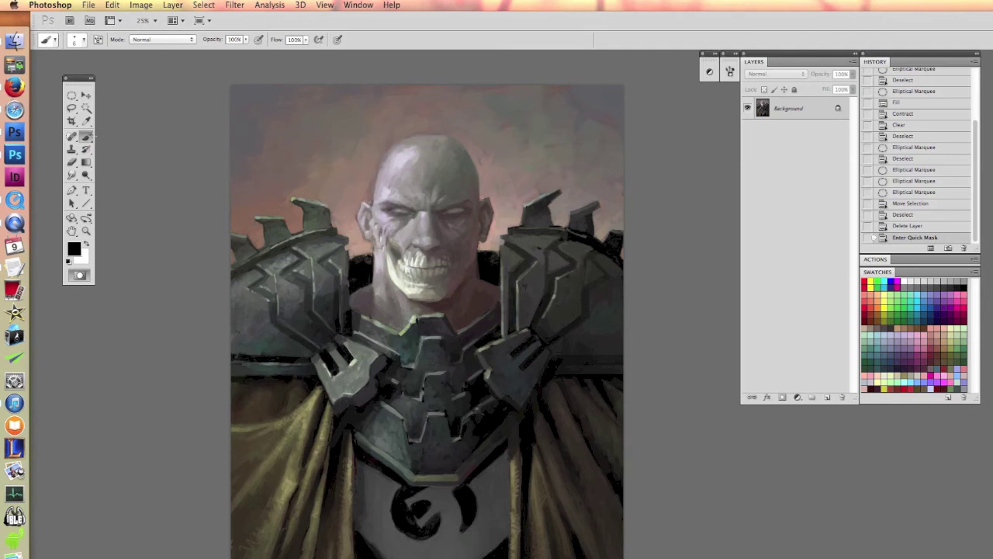
right_click(473, 204)
left_click(541, 286)
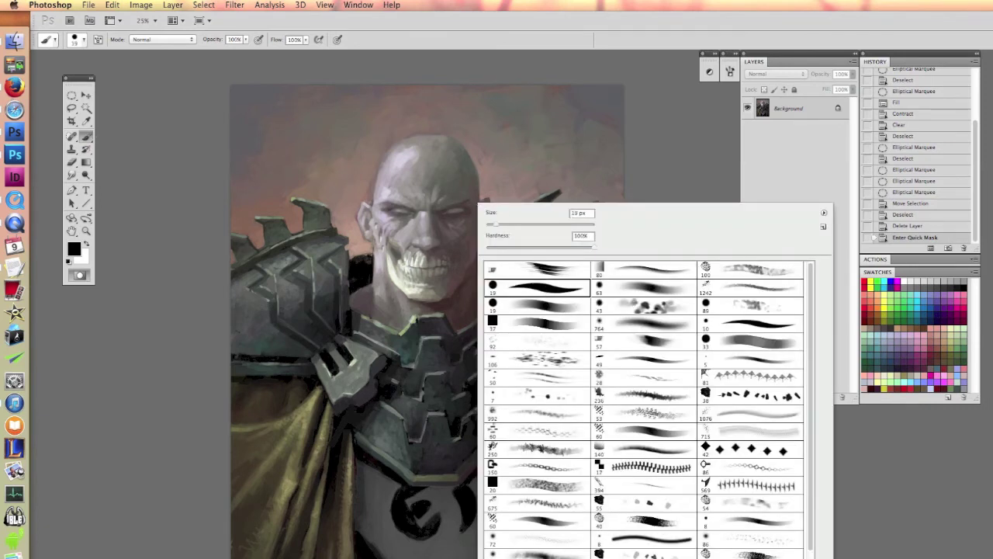
left_click_drag(497, 224, 501, 227)
key("Return")
Paint scribbled lettering across the face and exit Quick Mask to make it a selection
mouse_move(323, 239)
left_mouse_down()
mouse_move(300, 294)
mouse_move(341, 279)
left_mouse_up()
mouse_move(355, 200)
left_mouse_down()
mouse_move(356, 282)
mouse_move(373, 224)
mouse_move(357, 260)
left_mouse_up()
left_click_drag(374, 225, 408, 268)
left_click_drag(437, 187, 437, 258)
left_click_drag(407, 238, 482, 209)
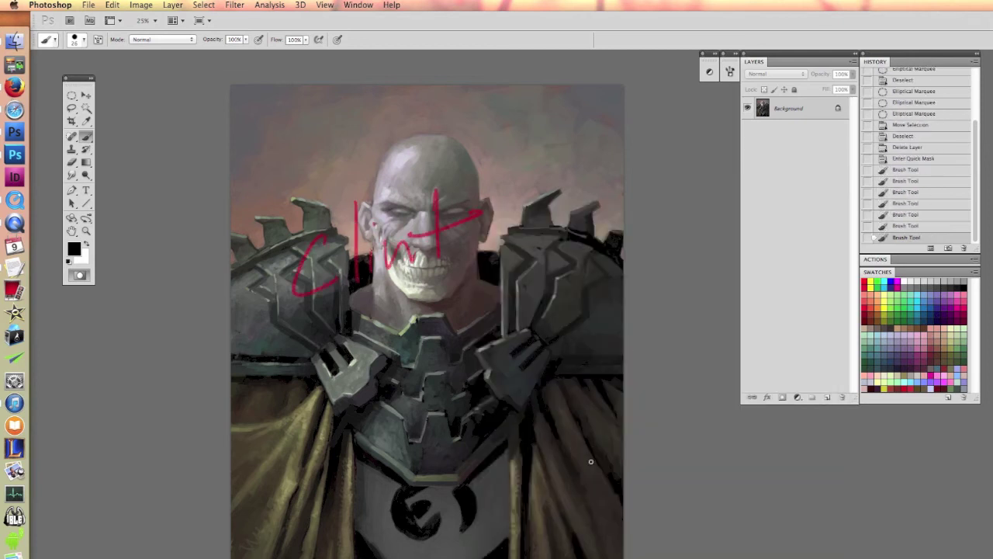
left_click(80, 276)
left_click(79, 275)
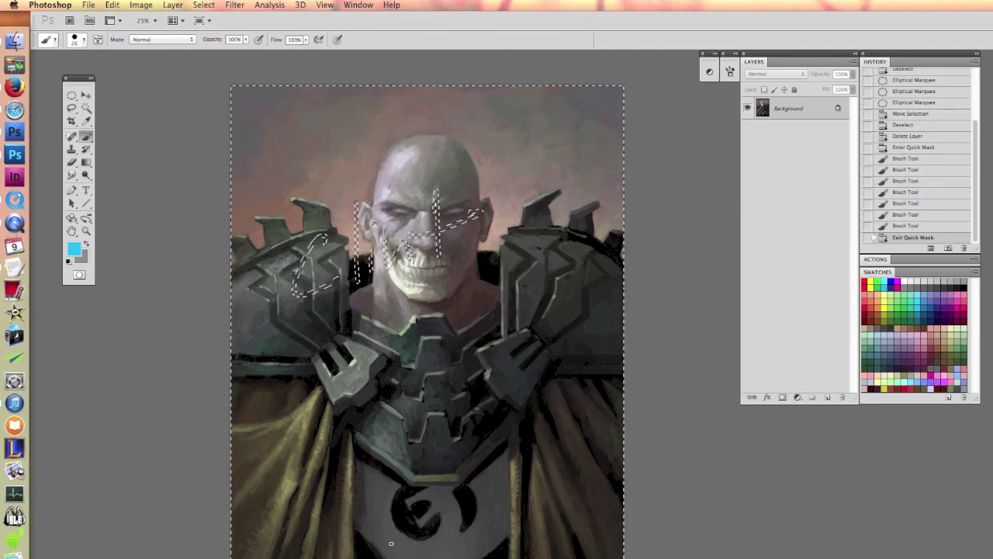
Invert the lettering selection, then try a cyan fill and brush stroke and undo both in History
left_click(203, 4)
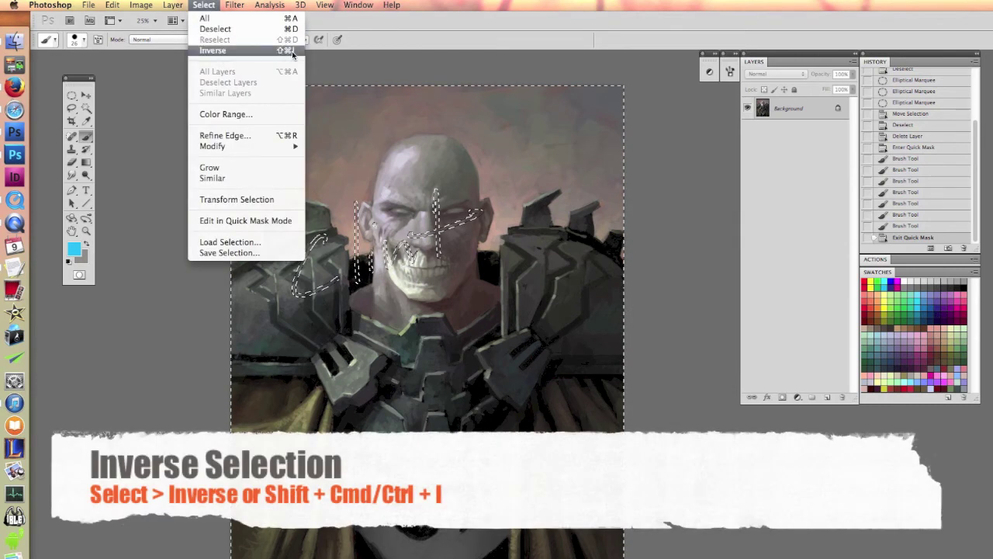
left_click(212, 50)
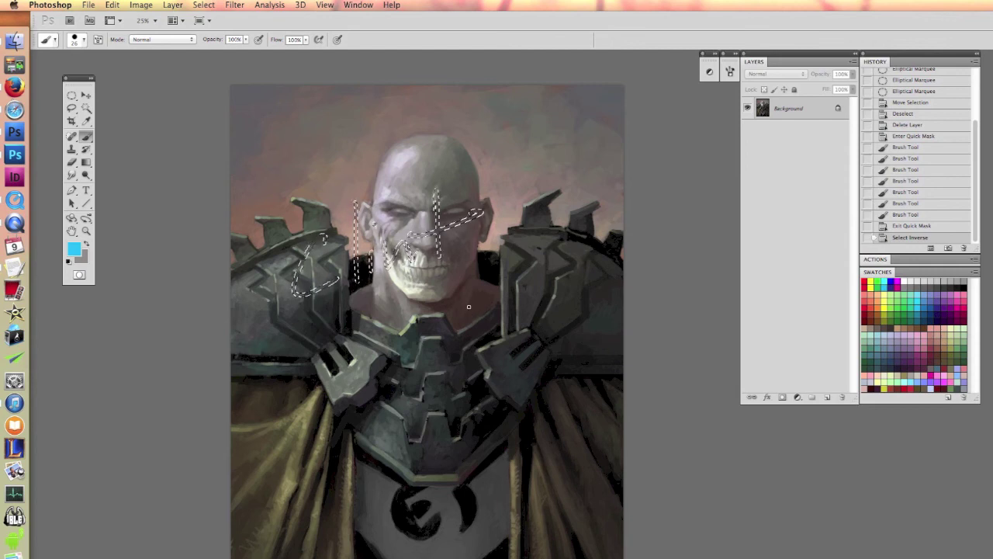
key("alt+BackSpace")
left_click_drag(399, 356, 494, 354)
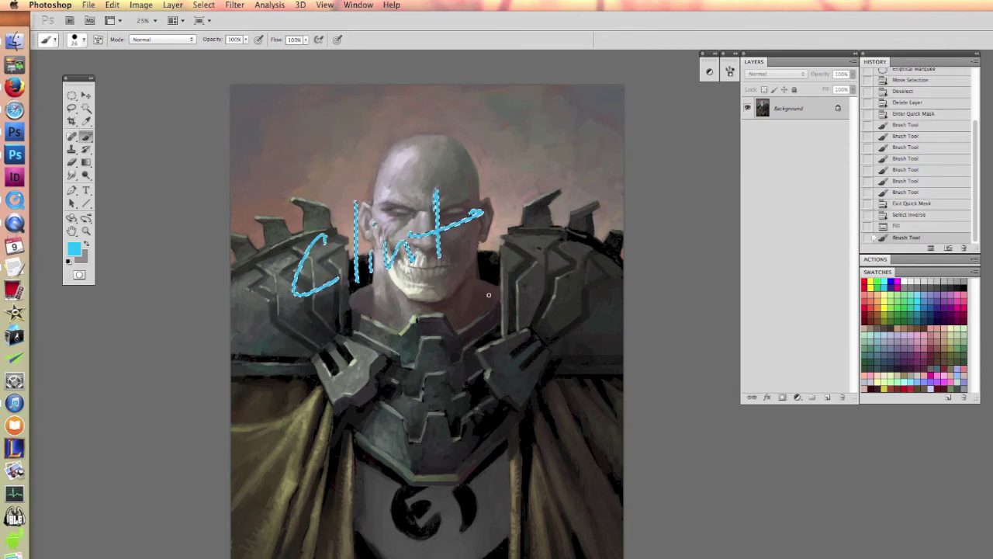
left_click(933, 227)
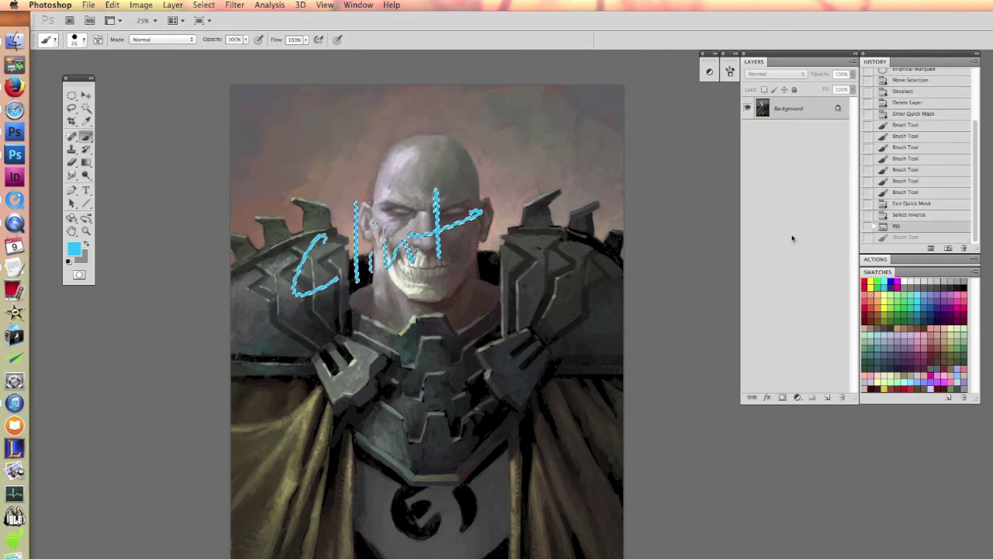
left_click(926, 216)
Hide the selection edges and preview a +100 saturation boost in Hue/Saturation, then cancel it
key("super+h")
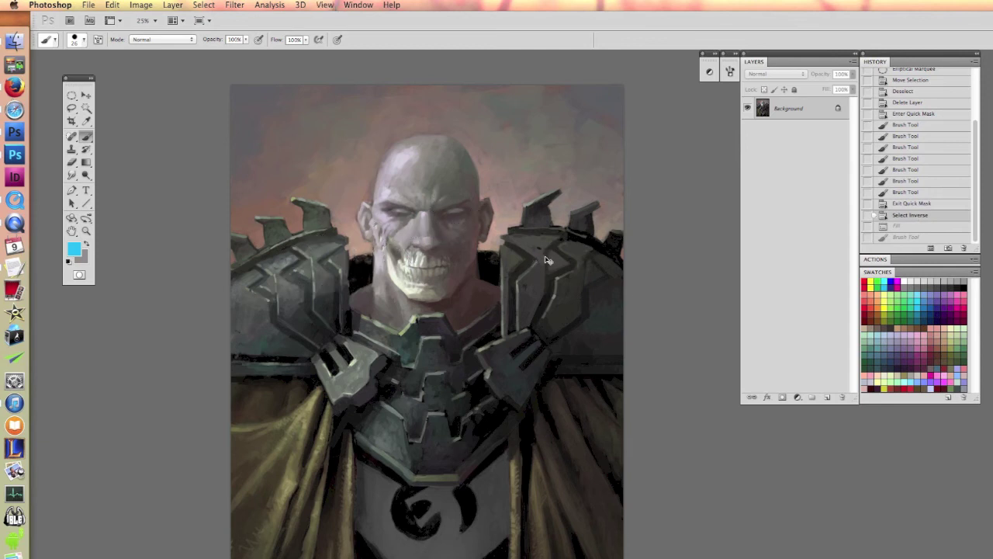
key("super+u")
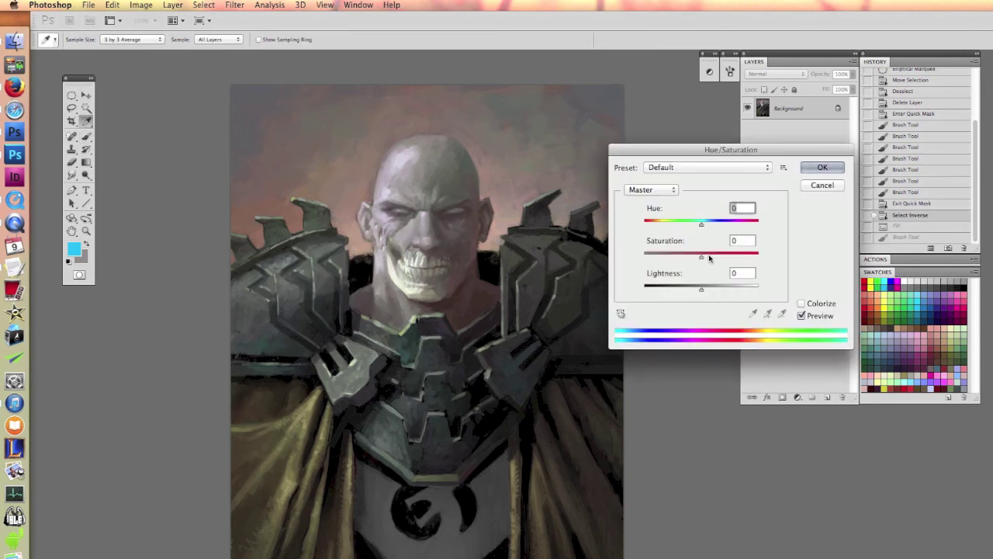
left_click_drag(701, 257, 764, 264)
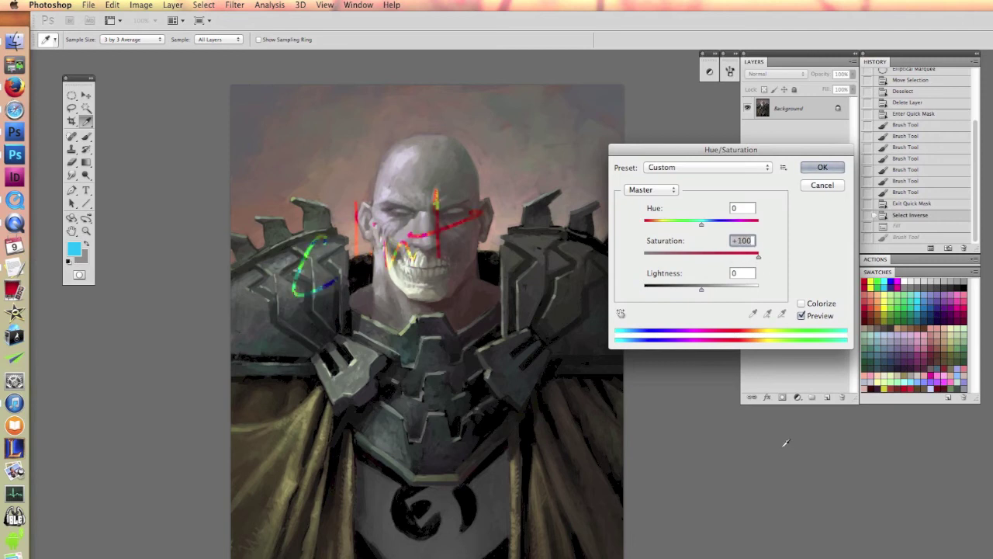
left_click(825, 187)
key("b")
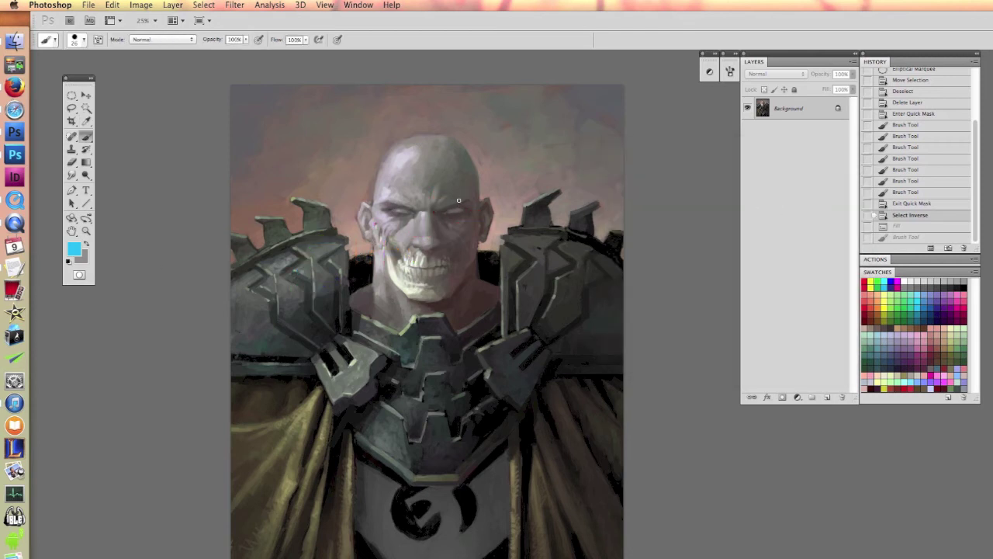
Deselect, enter Quick Mask with default black and white, and choose a gradient for the Gradient tool
key("super+d")
key("q")
key("d")
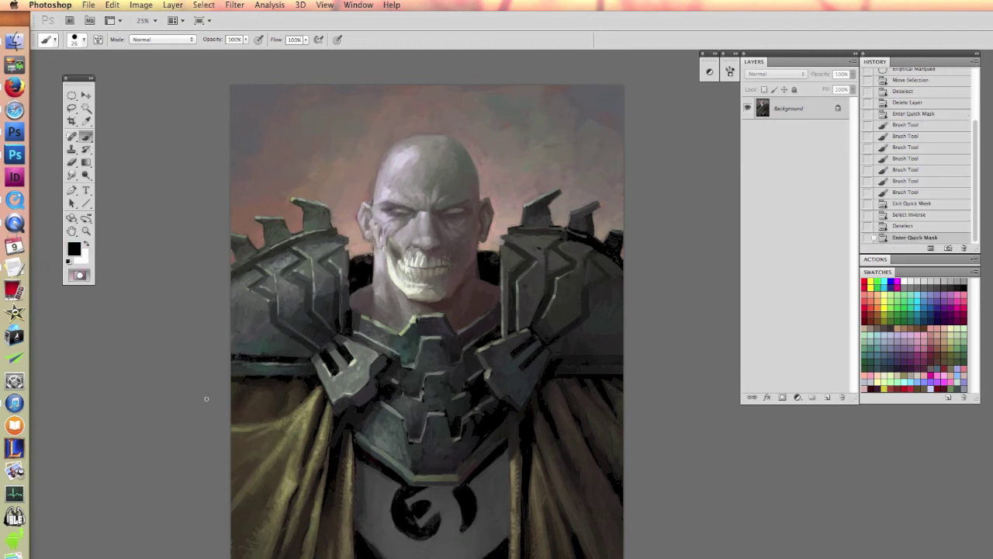
left_click(86, 162)
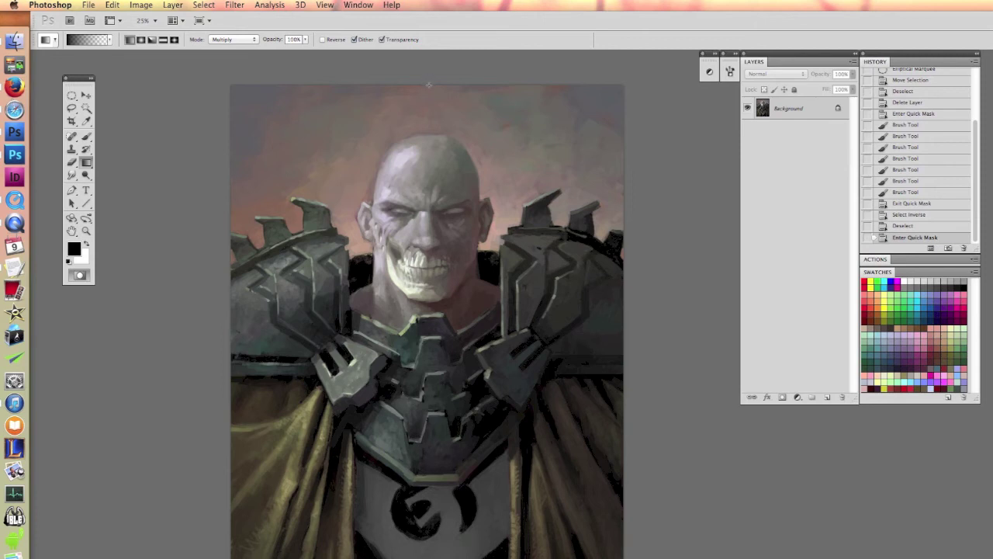
left_click(92, 45)
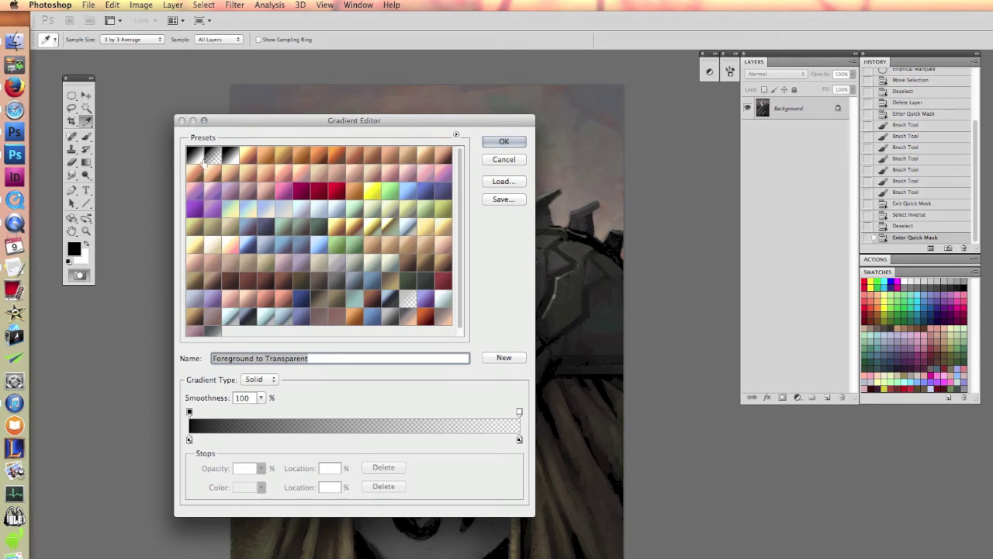
left_click(496, 140)
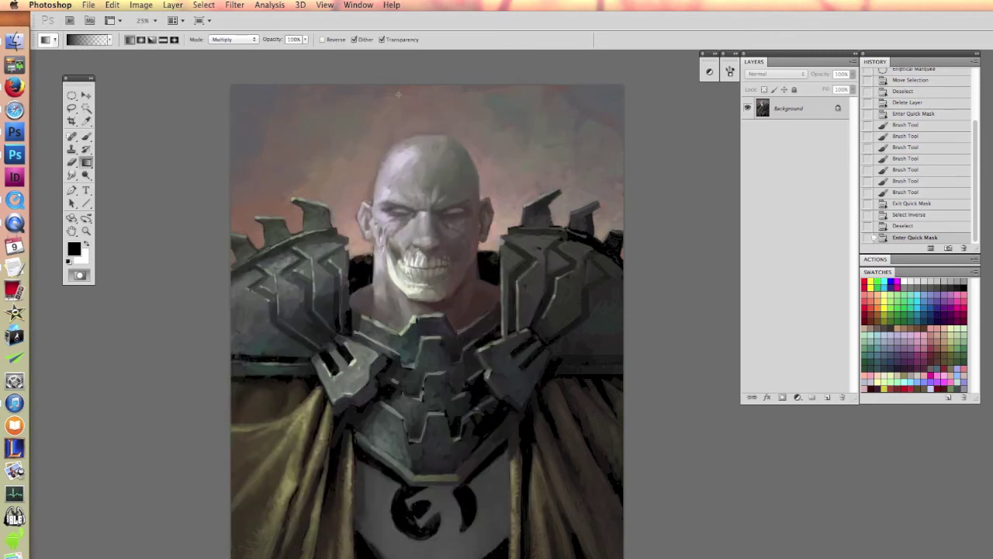
Set the gradient Mode to Normal, drag a gradient down the painting, and exit Quick Mask
left_click(224, 40)
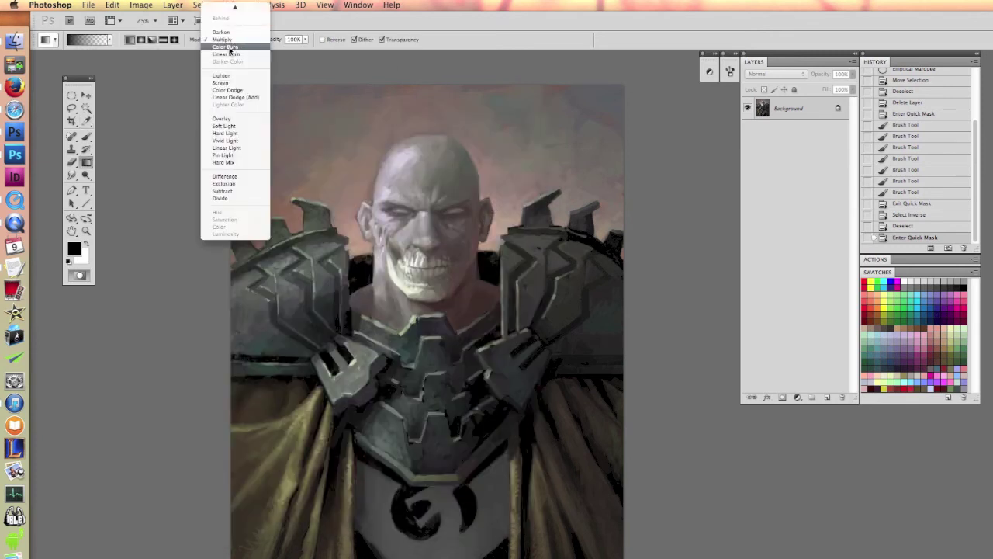
left_click(227, 11)
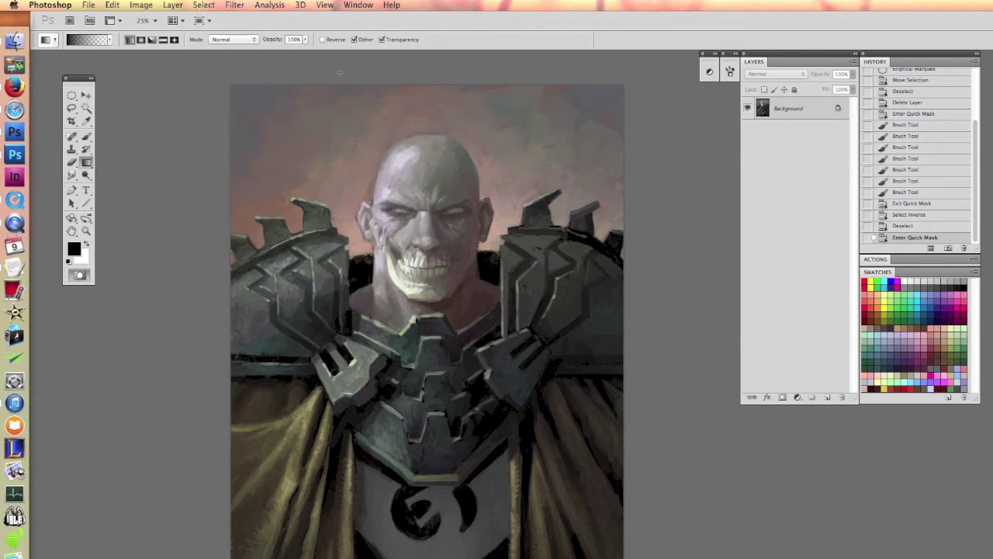
left_click_drag(413, 81, 406, 378)
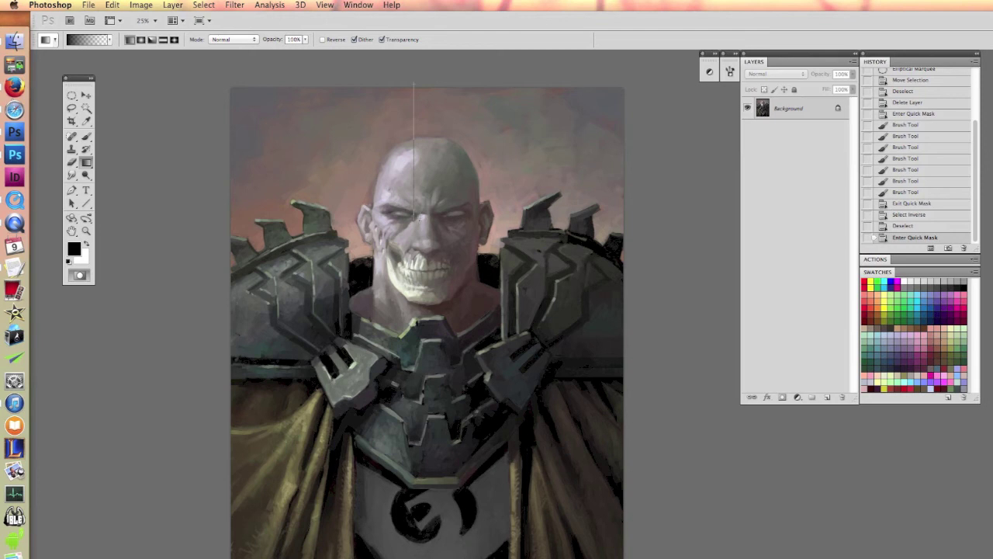
left_click_drag(418, 220, 411, 225)
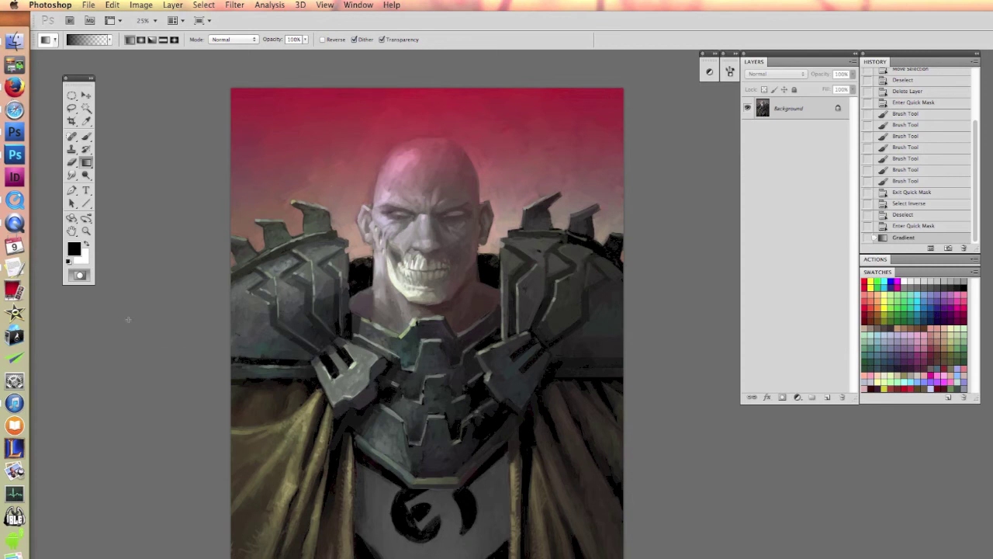
left_click(79, 275)
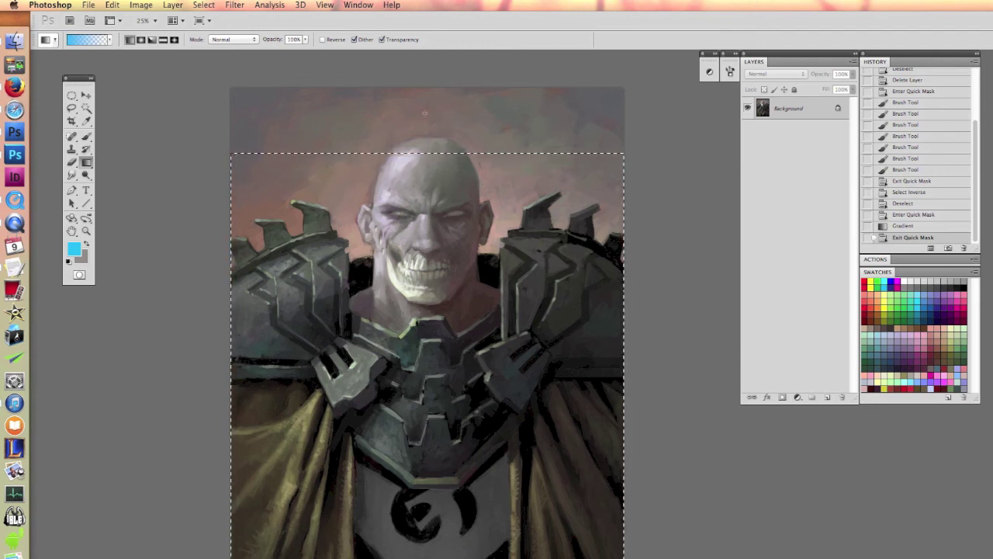
Invert to the top band and preview Saturation +31, Lightness -36 in Hue/Saturation, then cancel
key("super+shift+i")
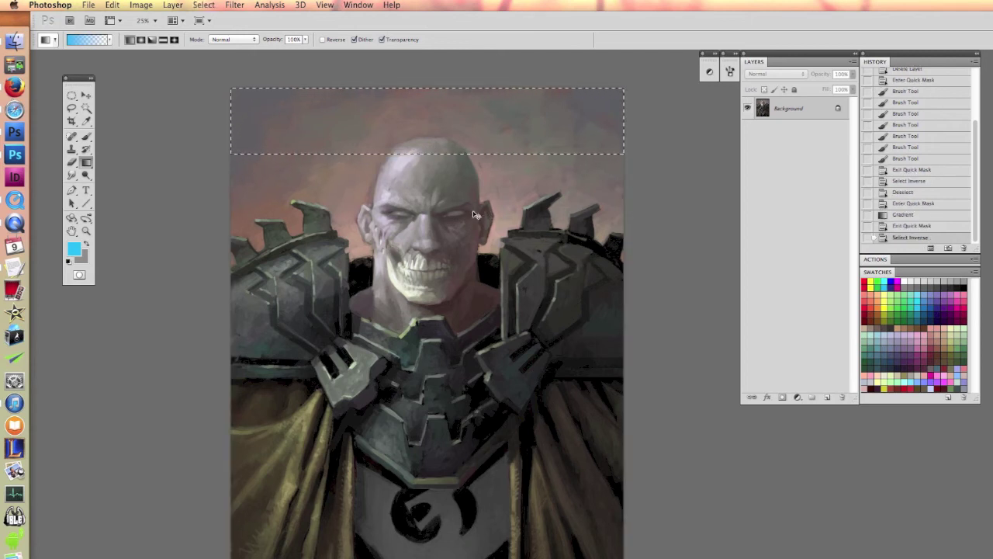
key("super+h")
key("super+u")
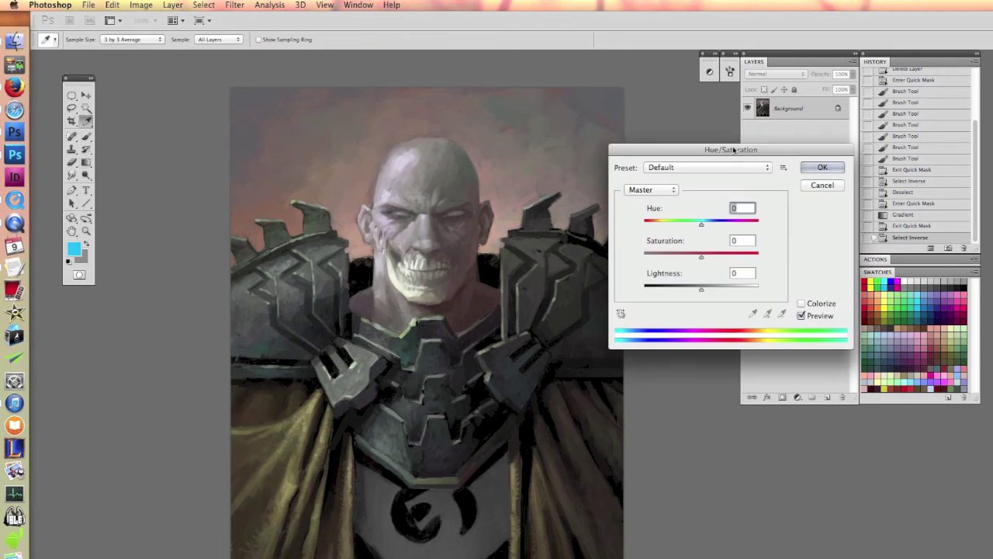
left_click_drag(729, 151, 768, 144)
mouse_move(740, 276)
left_mouse_down()
mouse_move(691, 277)
mouse_move(726, 276)
left_mouse_up()
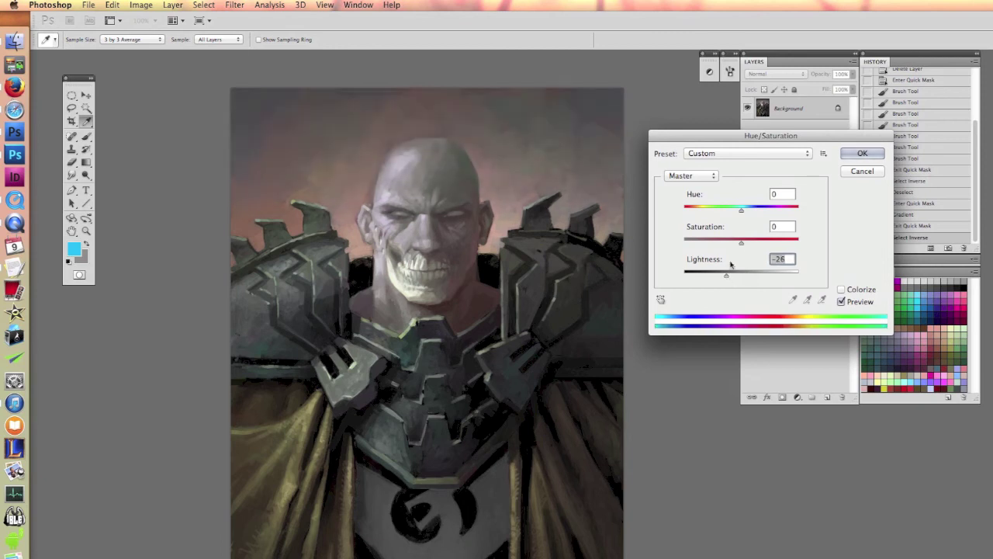
left_click_drag(741, 243, 758, 245)
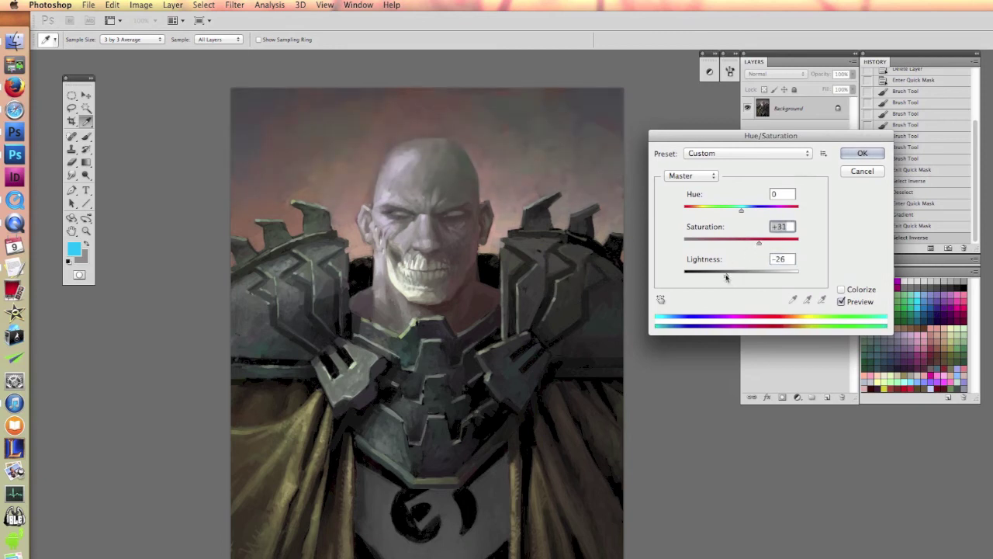
left_click_drag(726, 276, 721, 273)
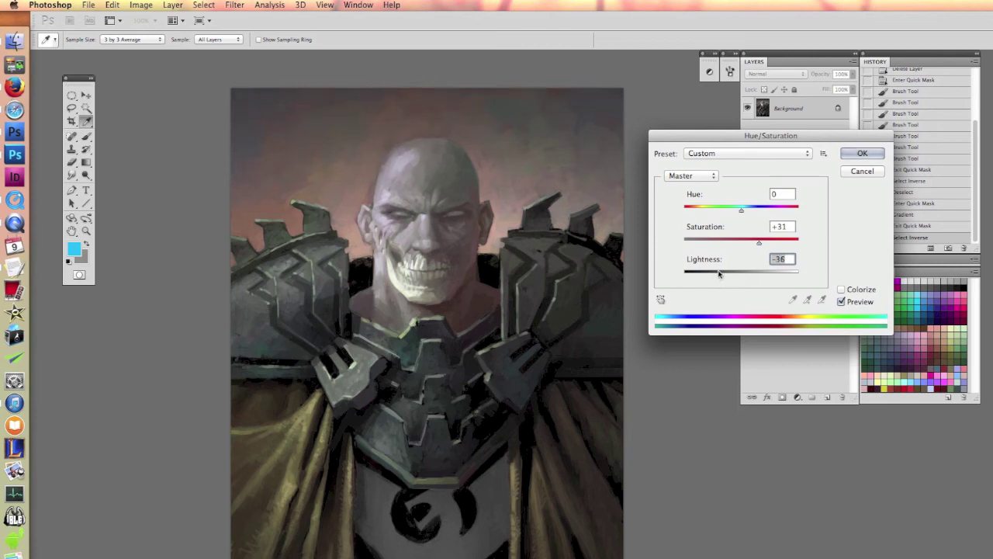
left_click(862, 172)
Deselect, enter Quick Mask with default colours, and pick the 764 px soft brush
key("super+d")
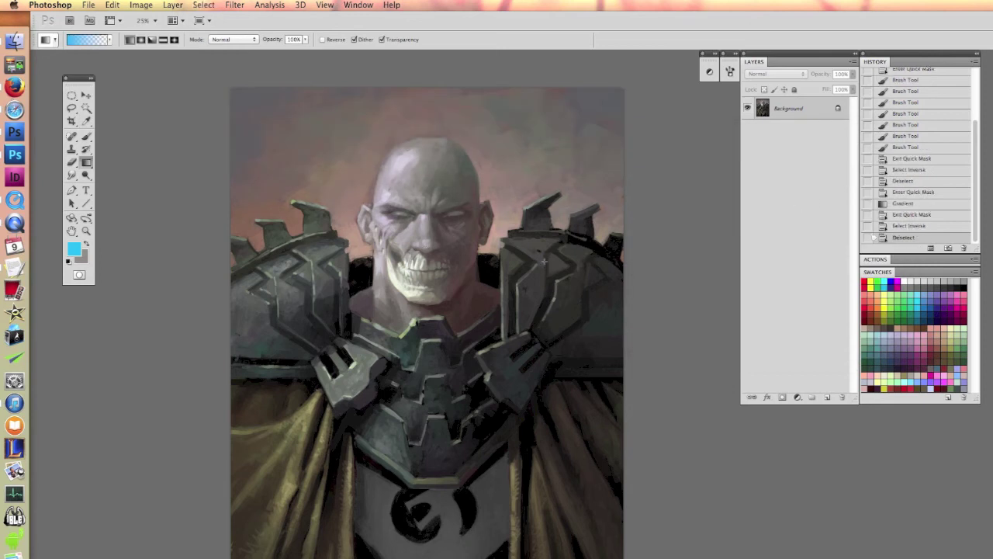
key("b")
key("q")
key("d")
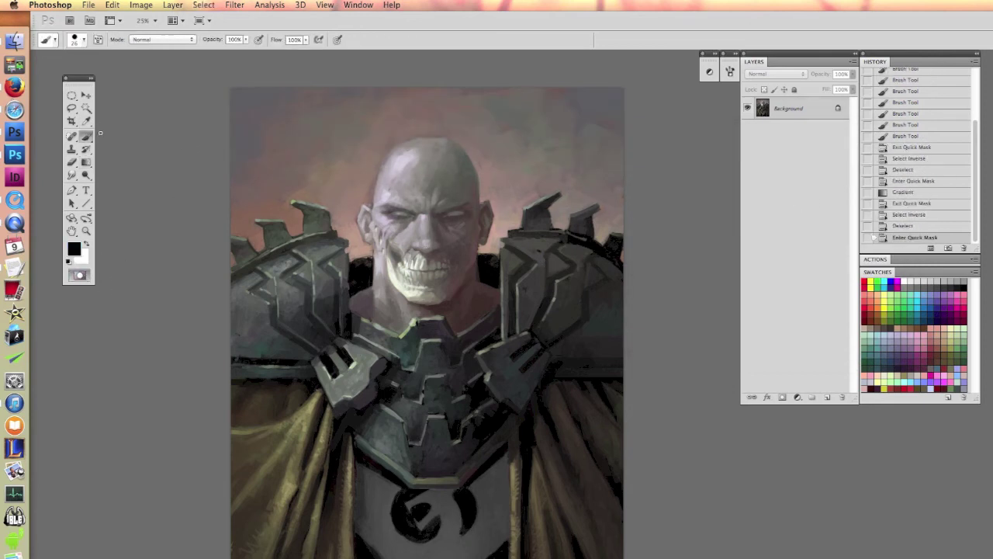
right_click(349, 218)
left_click(515, 334)
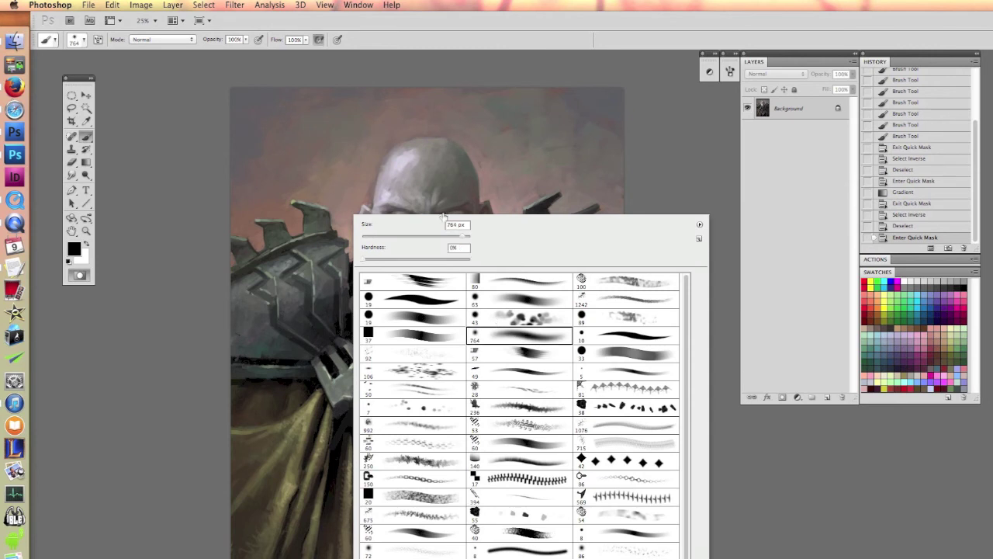
Paint the mask over the left shoulder, lower cape, chest, face and head, then exit Quick Mask
mouse_move(288, 287)
left_mouse_down()
mouse_move(306, 281)
mouse_move(266, 343)
mouse_move(277, 410)
mouse_move(299, 437)
mouse_move(302, 536)
left_mouse_up()
left_click_drag(434, 524, 391, 513)
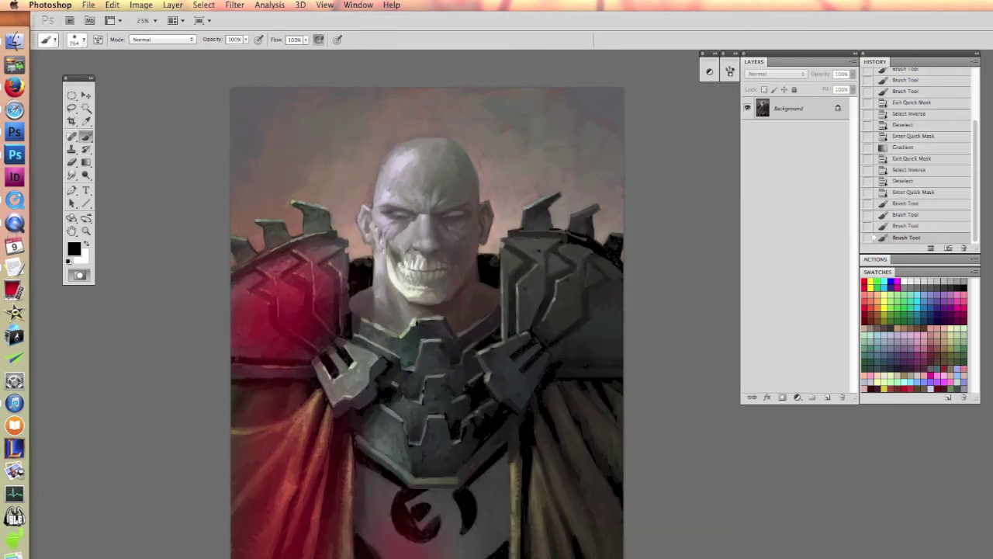
left_click_drag(410, 406, 341, 423)
left_click_drag(388, 310, 396, 210)
mouse_move(457, 130)
left_mouse_down()
mouse_move(413, 351)
mouse_move(381, 147)
mouse_move(299, 248)
mouse_move(432, 77)
mouse_move(363, 162)
mouse_move(351, 92)
mouse_move(478, 231)
left_mouse_up()
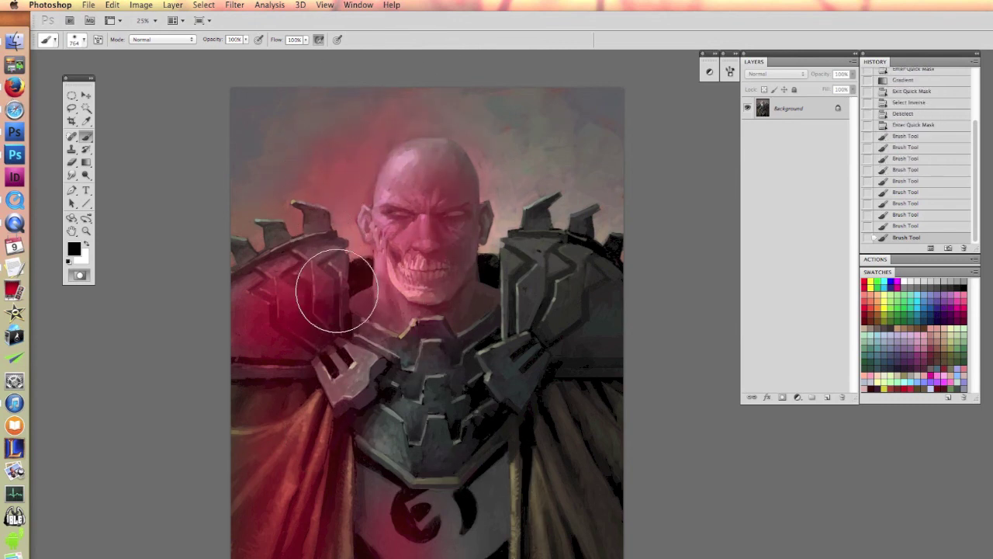
left_click(78, 275)
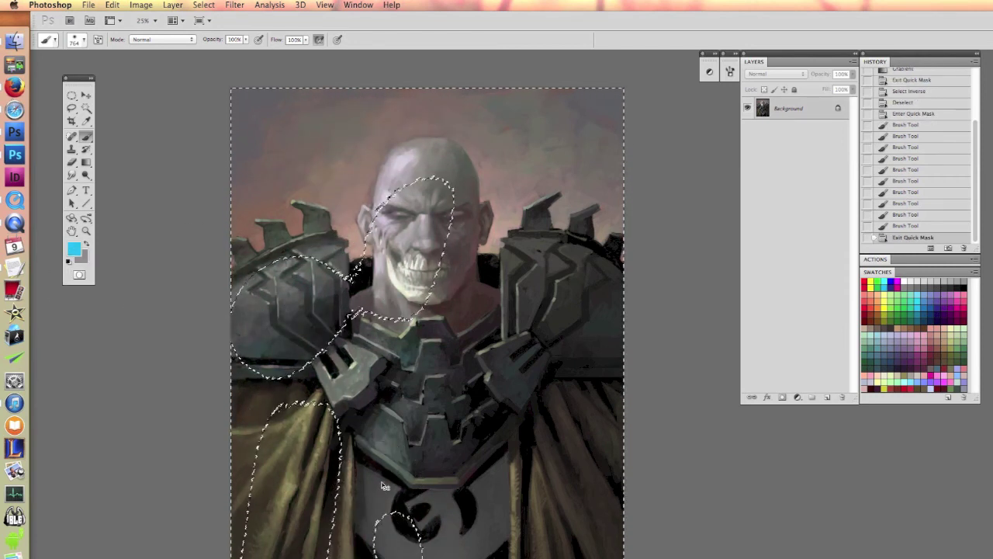
Invert the selection, hide its edges, and preview a darker Lightness in Hue/Saturation before cancelling
key("super+shift+i")
key("super+h")
key("super+u")
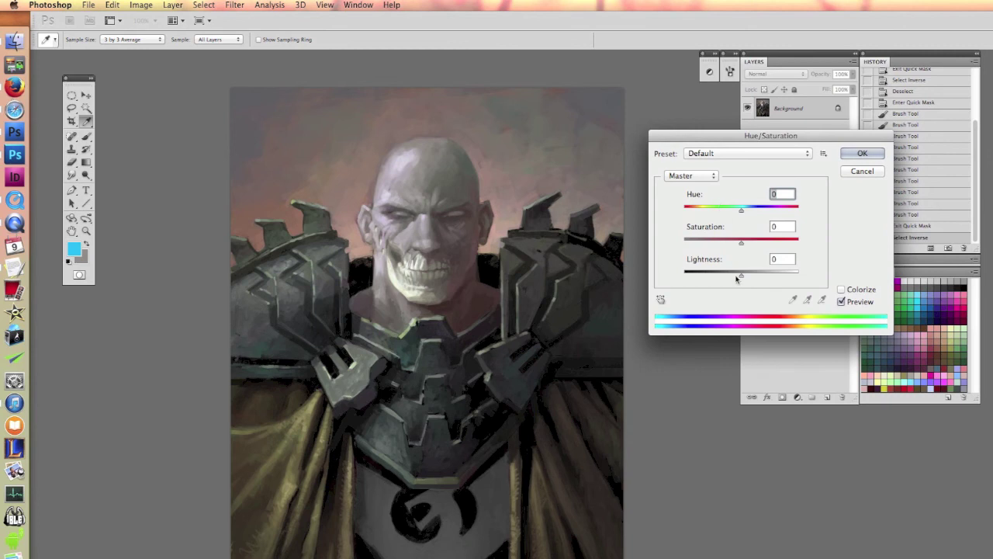
mouse_move(741, 275)
left_mouse_down()
mouse_move(713, 279)
mouse_move(773, 280)
mouse_move(752, 278)
left_mouse_up()
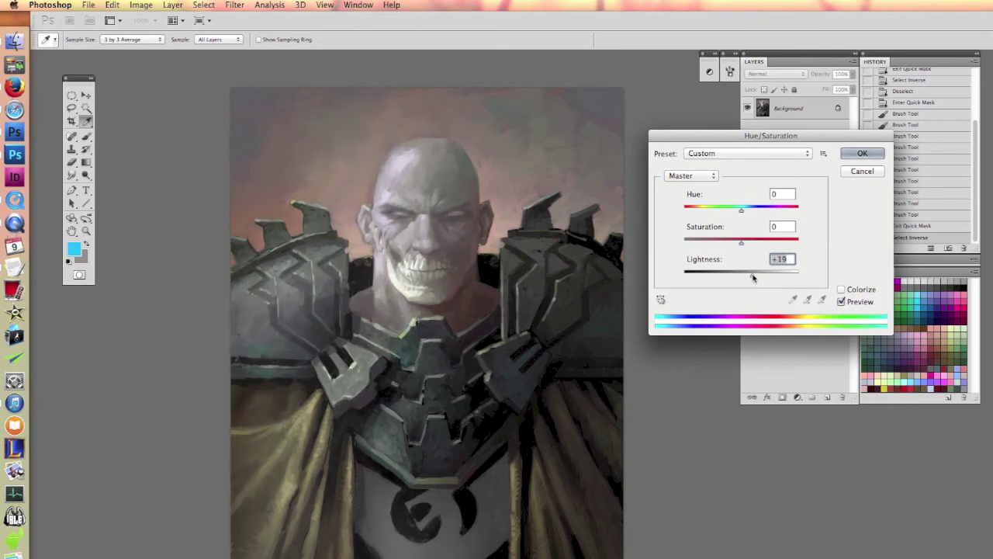
left_click(862, 170)
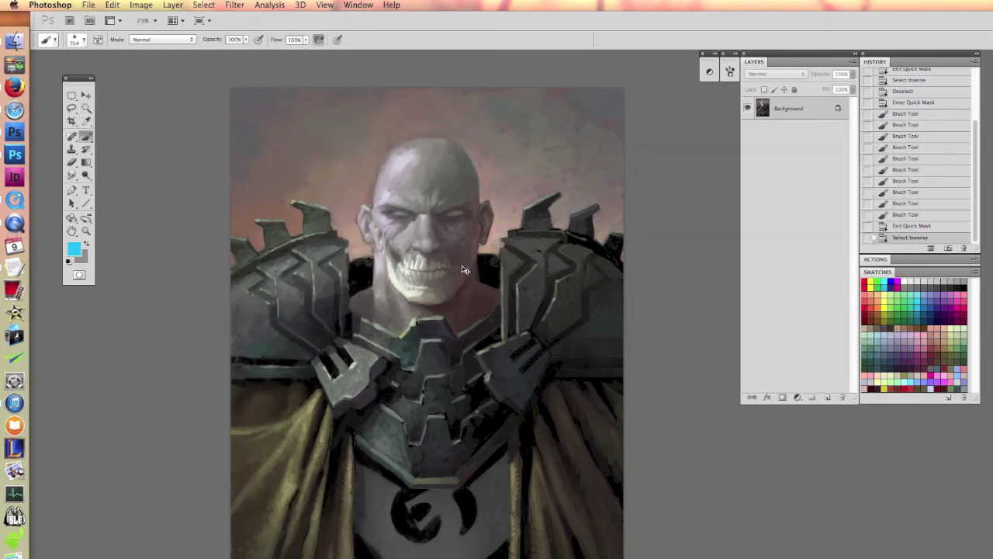
Deselect, draw an elliptical marquee circle around the head, and convert it to a Quick Mask
key("super+d")
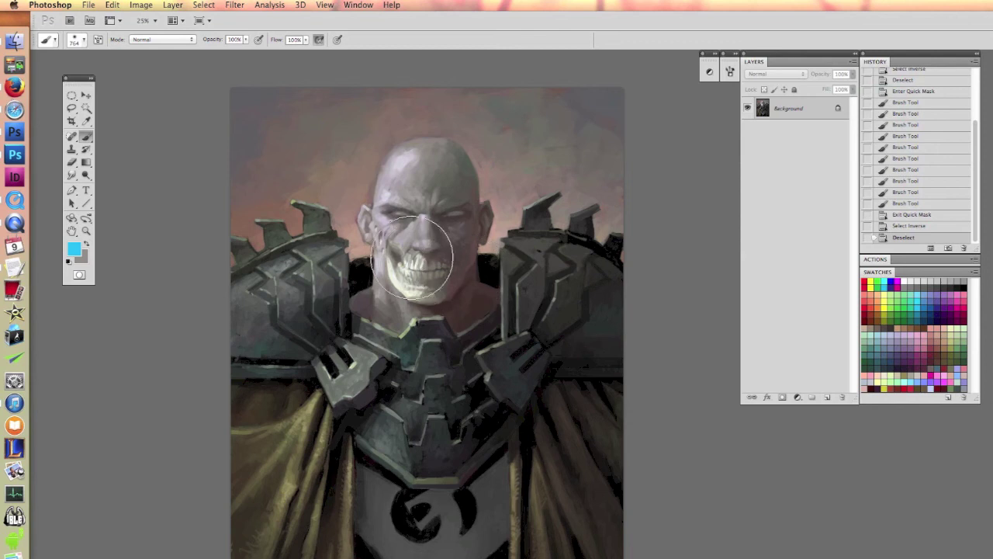
left_click(71, 95)
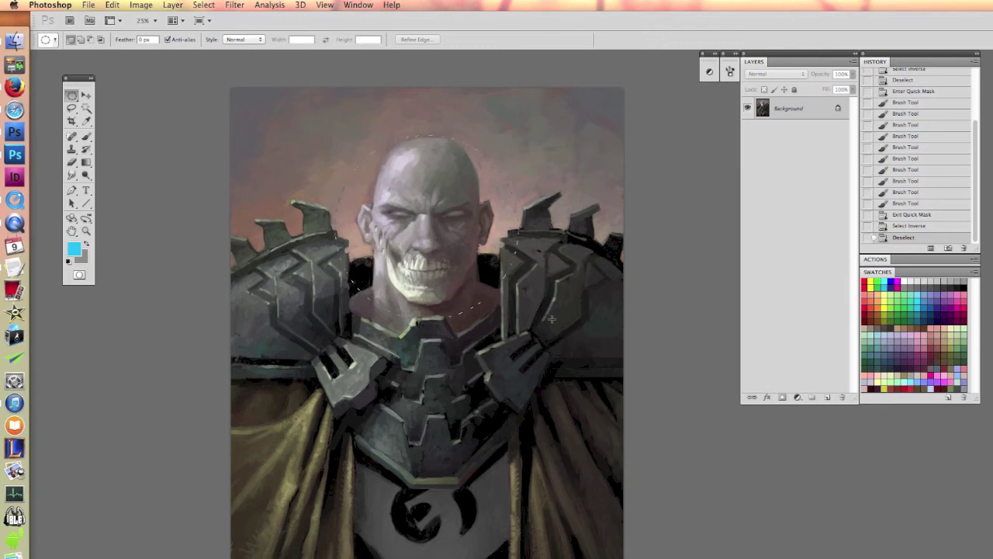
left_click_drag(551, 318, 551, 319)
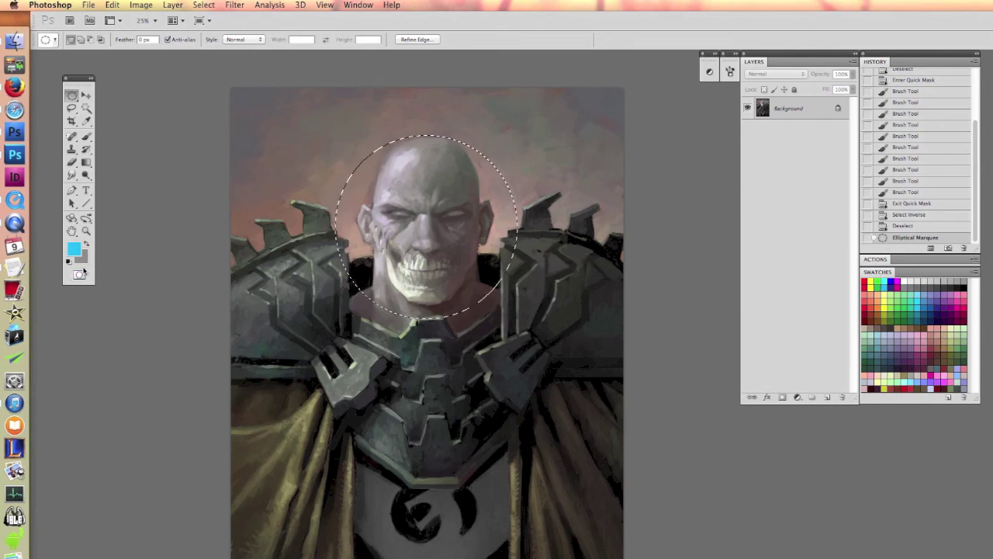
key("q")
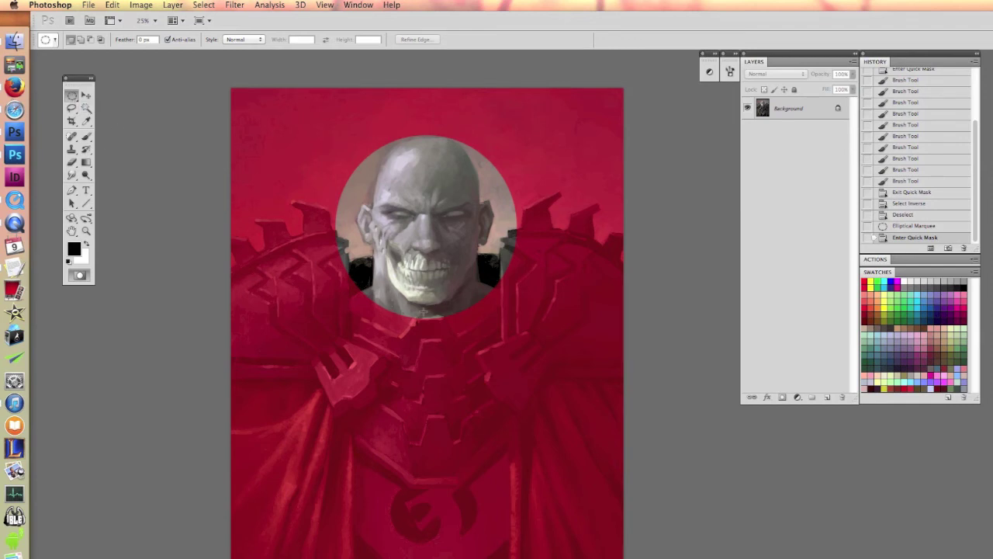
Erase the mask below the face and over the chest armour
left_click(72, 161)
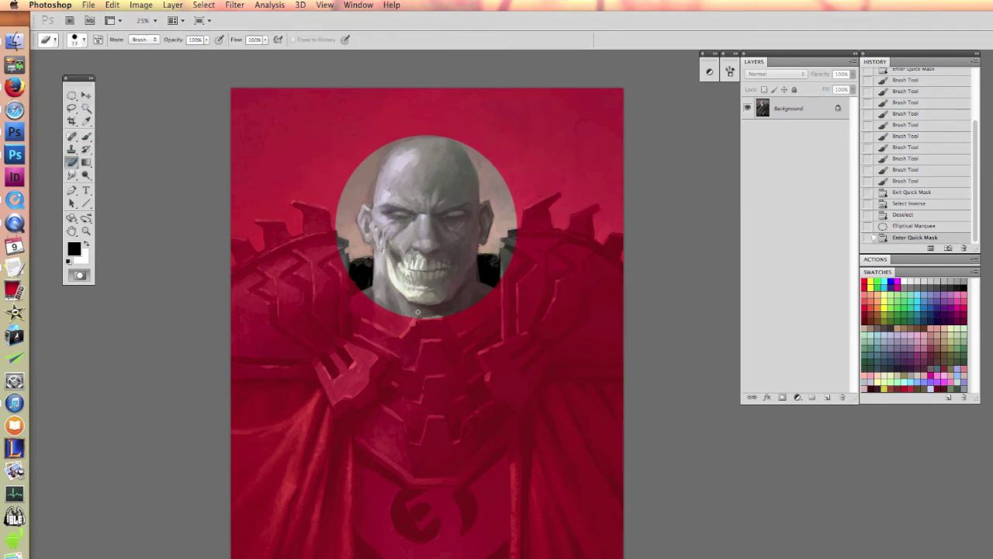
mouse_move(417, 312)
left_mouse_down()
mouse_move(425, 374)
mouse_move(439, 341)
left_mouse_up()
right_click(440, 330)
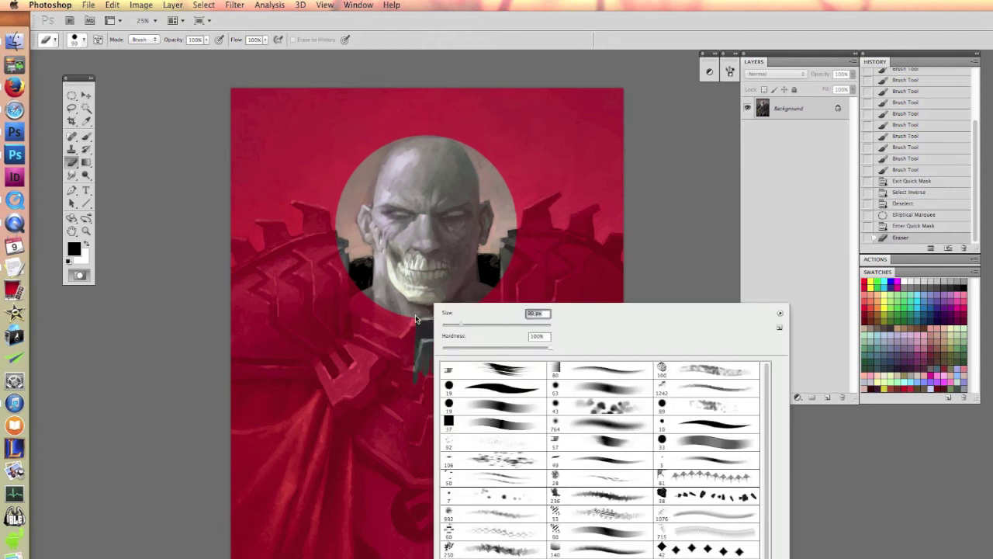
key("Escape")
left_click_drag(423, 388, 481, 303)
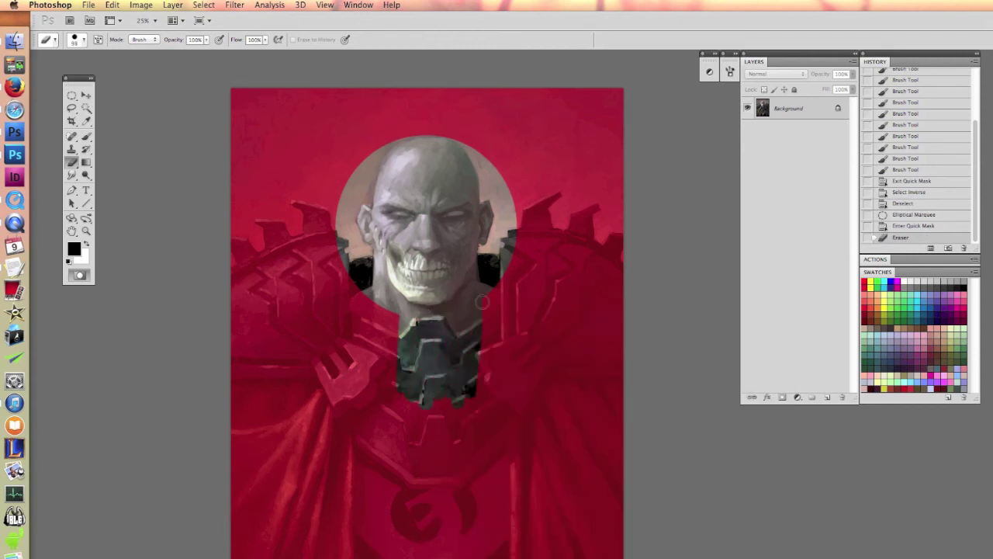
Repaint the mask along the left face, right shoulder, top of the head and lower chest
left_click(85, 135)
mouse_move(341, 225)
left_mouse_down()
mouse_move(329, 262)
mouse_move(342, 287)
left_mouse_up()
left_click_drag(532, 260, 563, 213)
left_click_drag(435, 159, 373, 106)
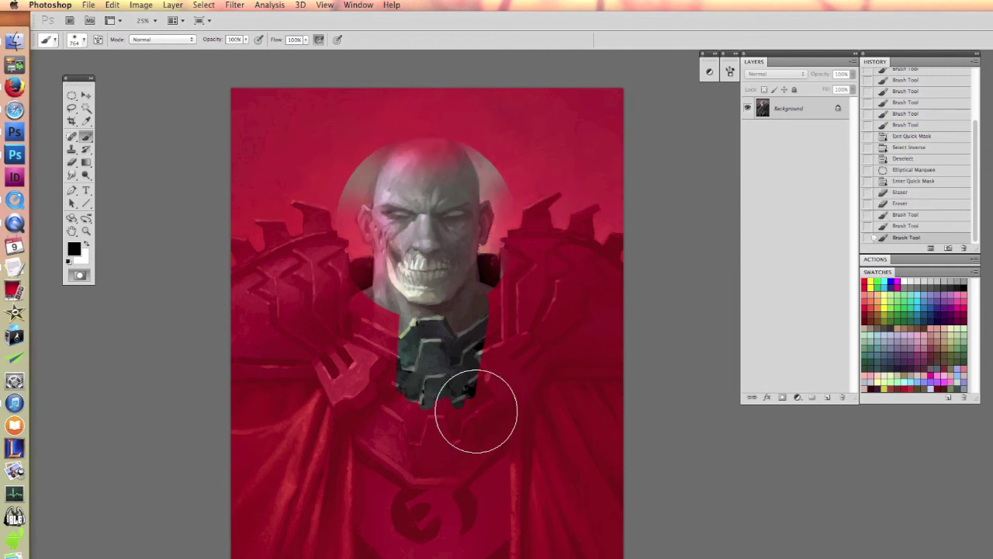
left_click_drag(474, 412, 572, 554)
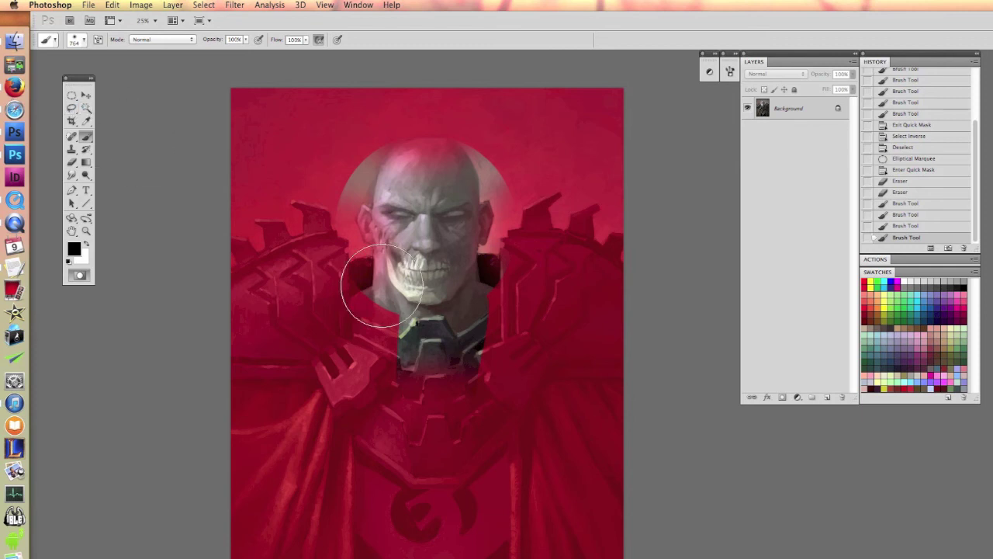
Turn the head Quick Mask into a selection, deselect it, and re-enter Quick Mask
key("q")
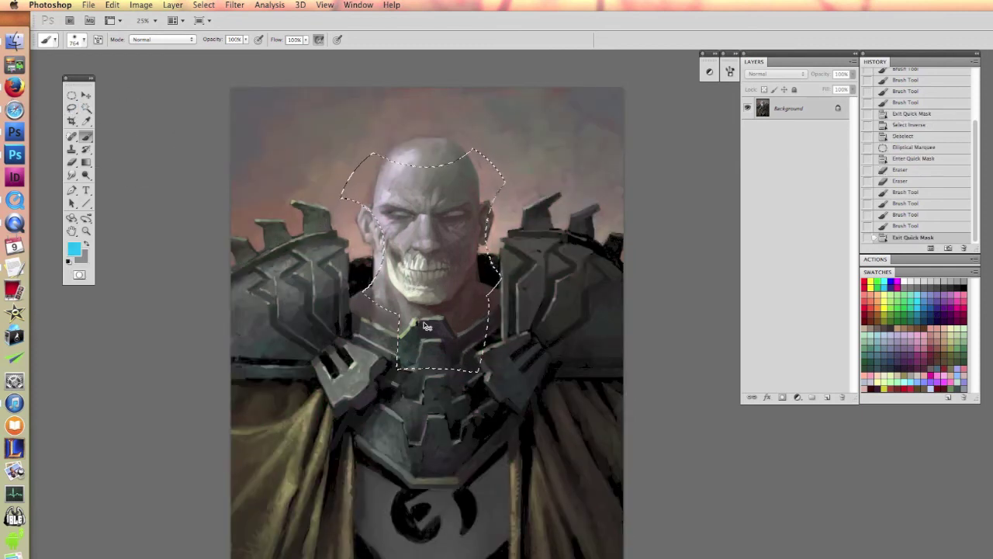
key("super+d")
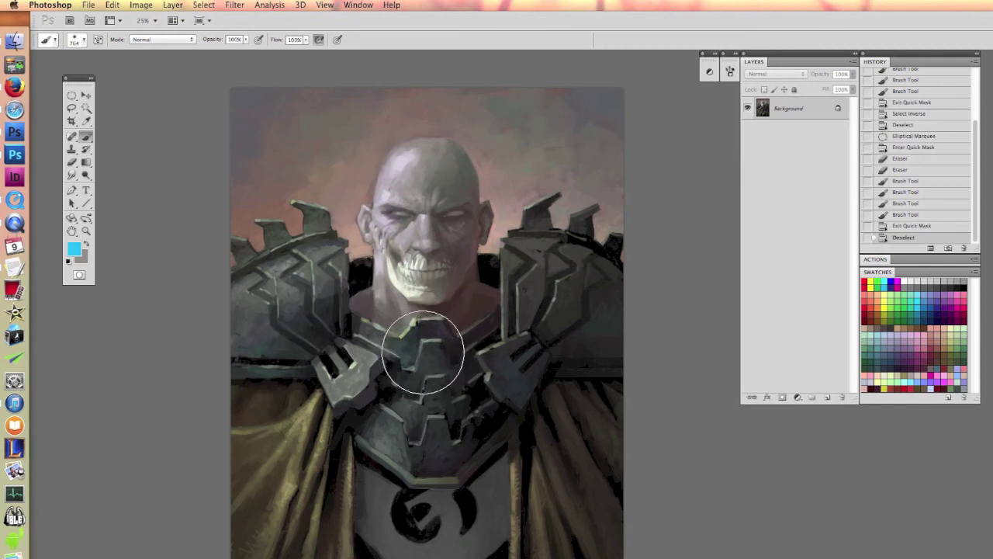
key("q")
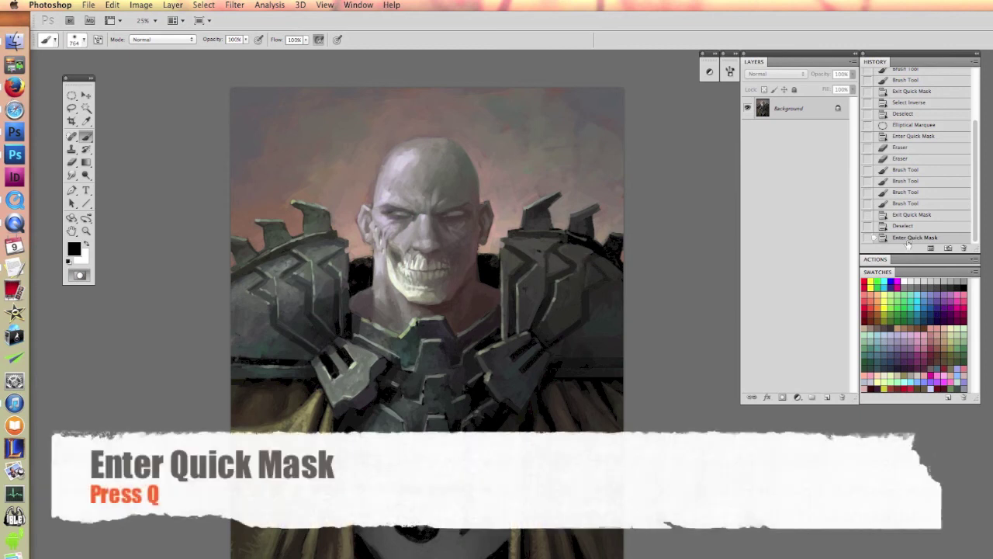
Paint a soft mask over the face, head and shoulder, convert it to a selection, then deselect
mouse_move(365, 202)
left_mouse_down()
mouse_move(411, 233)
mouse_move(462, 334)
left_mouse_up()
mouse_move(380, 264)
left_mouse_down()
mouse_move(349, 202)
mouse_move(388, 148)
mouse_move(488, 198)
mouse_move(543, 194)
mouse_move(536, 233)
left_mouse_up()
mouse_move(344, 292)
left_mouse_down()
mouse_move(330, 303)
mouse_move(349, 326)
left_mouse_up()
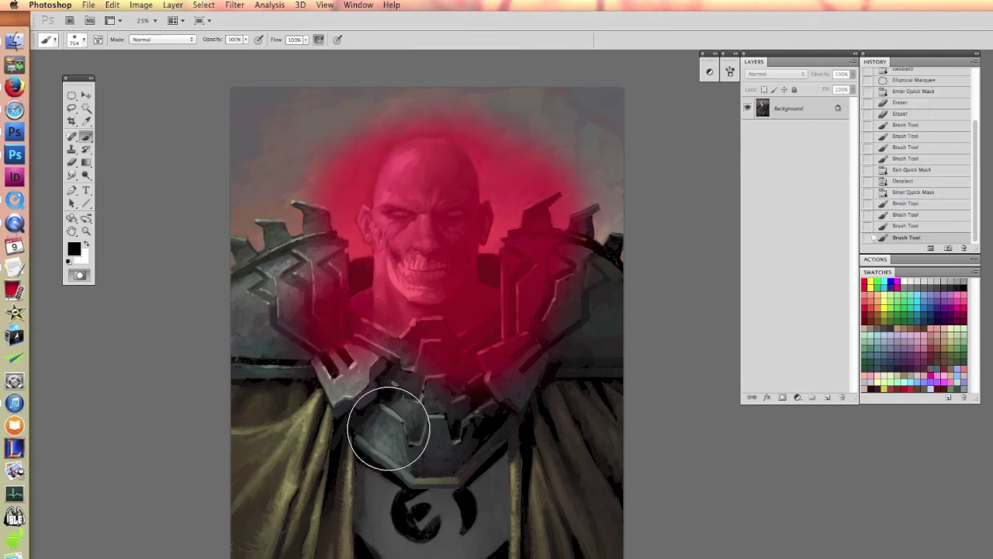
left_click(80, 277)
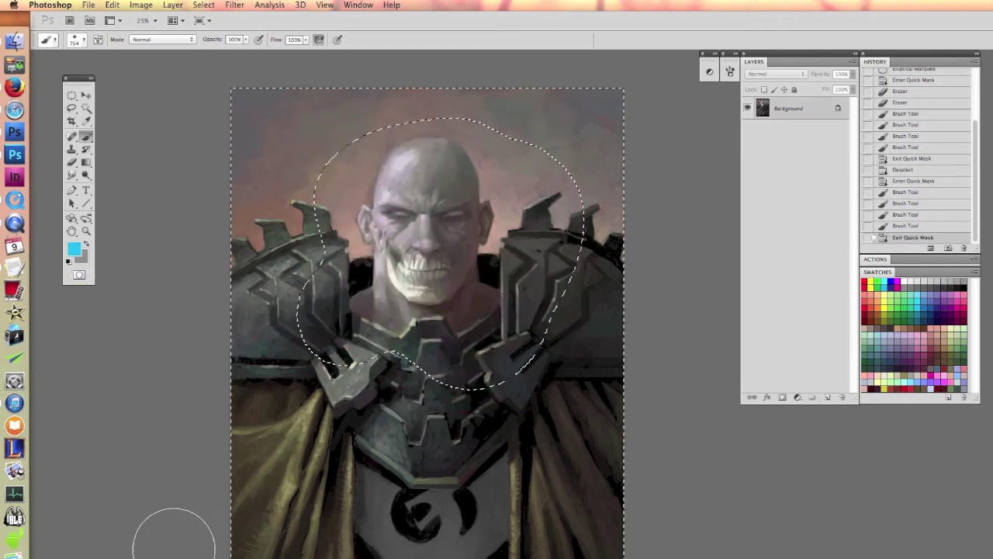
key("super+d")
key("v")
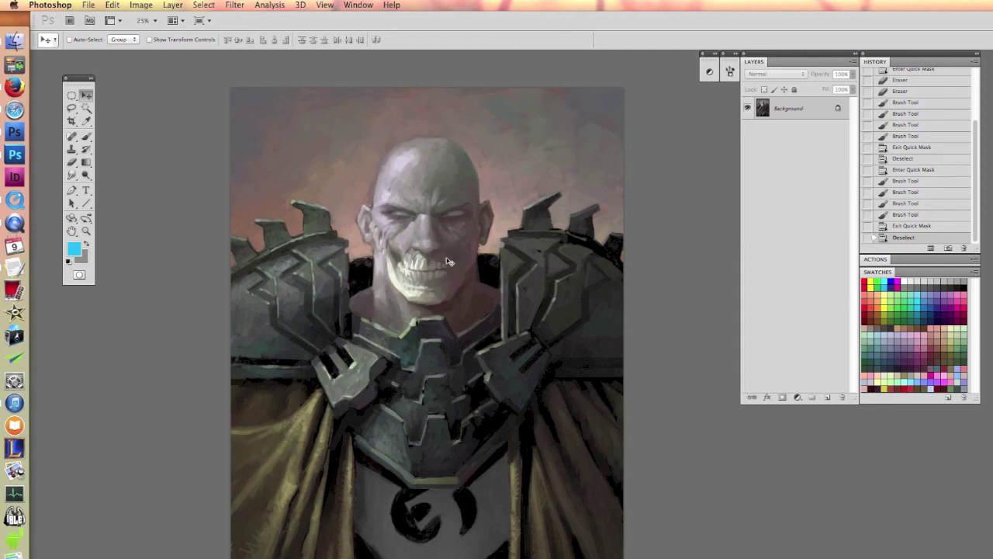
Add a new layer and brush a cyan stroke down the left cheek with a small hard round brush
left_click(827, 397)
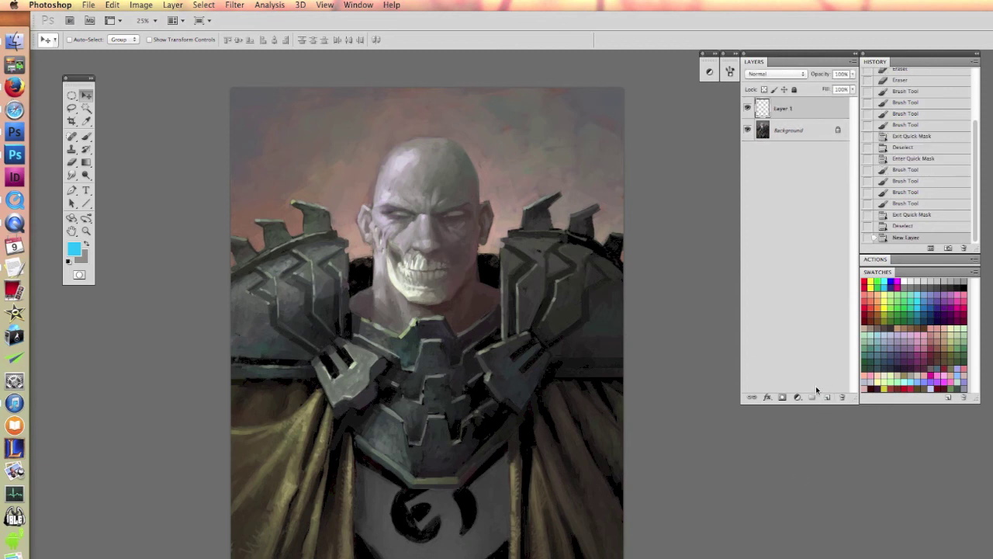
left_click(85, 136)
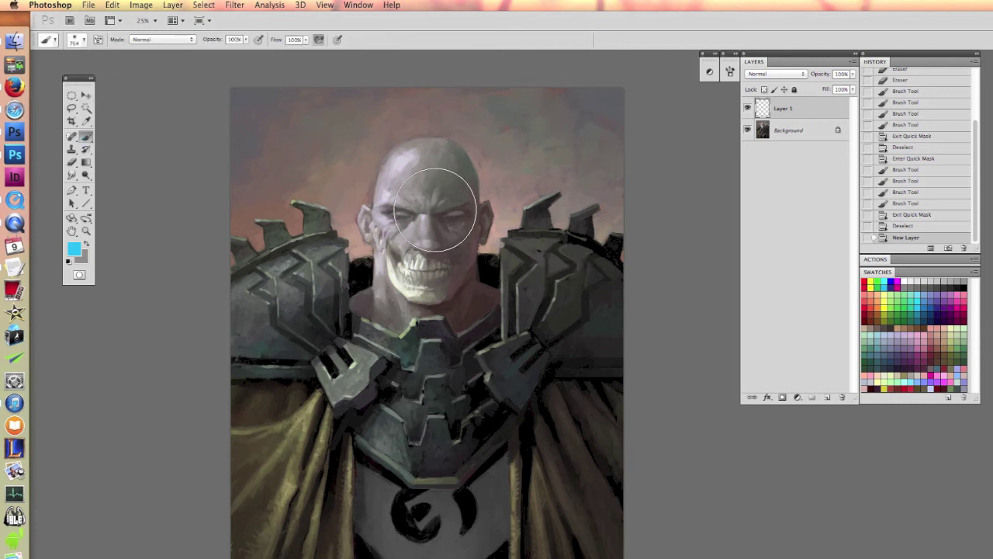
right_click(454, 289)
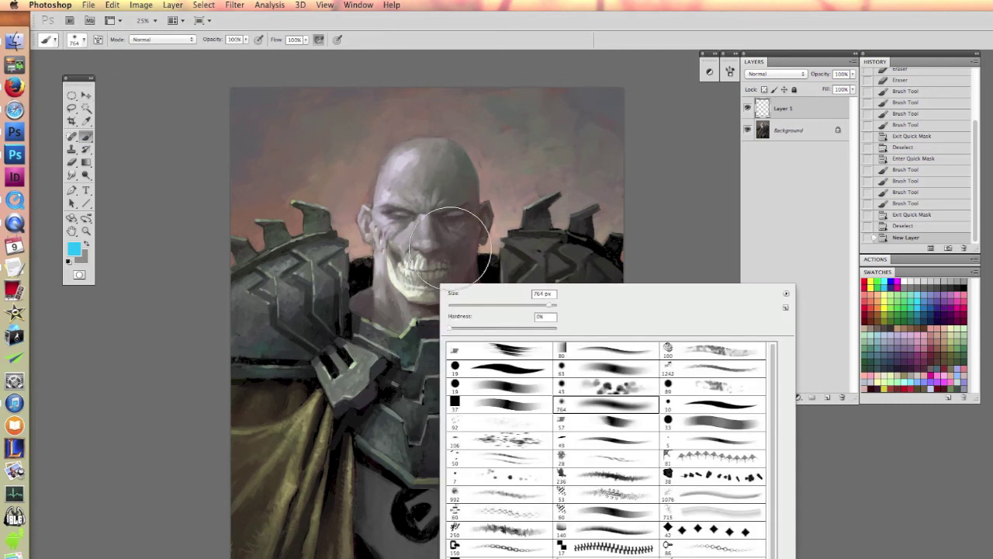
left_click(496, 370)
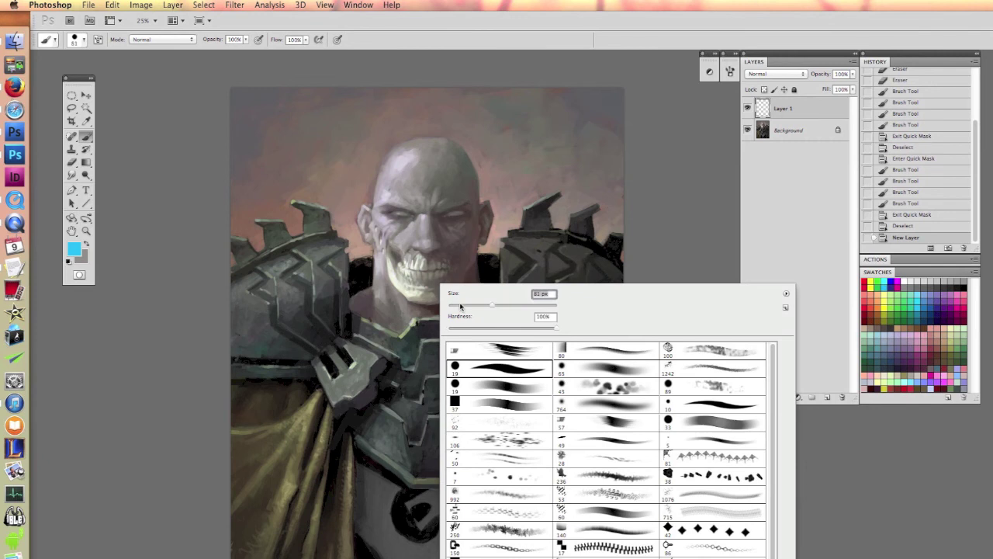
key("Return")
left_click_drag(404, 231, 394, 298)
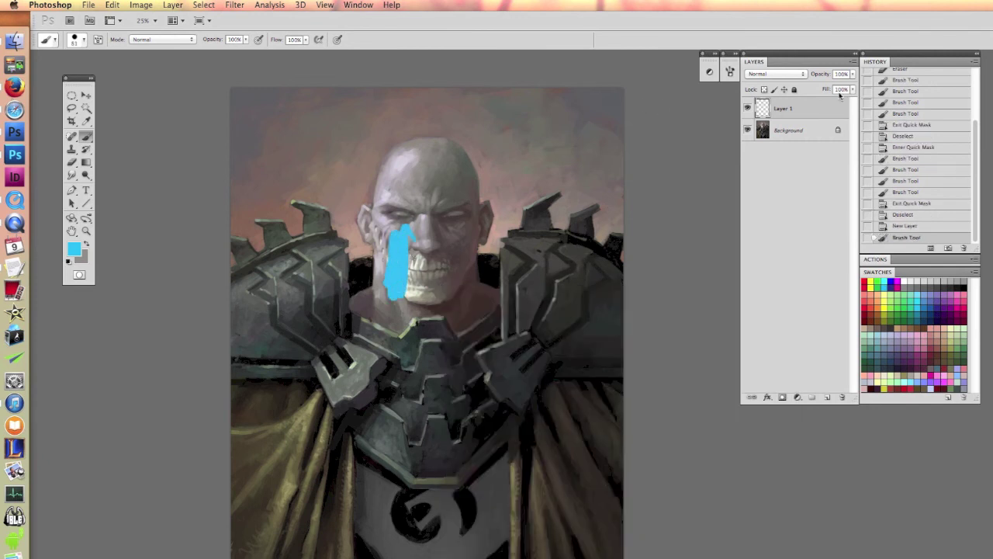
Set Layer 1 opacity to 45% and paint cyan over the forehead and right side of the face with a larger brush
left_click_drag(853, 74, 822, 90)
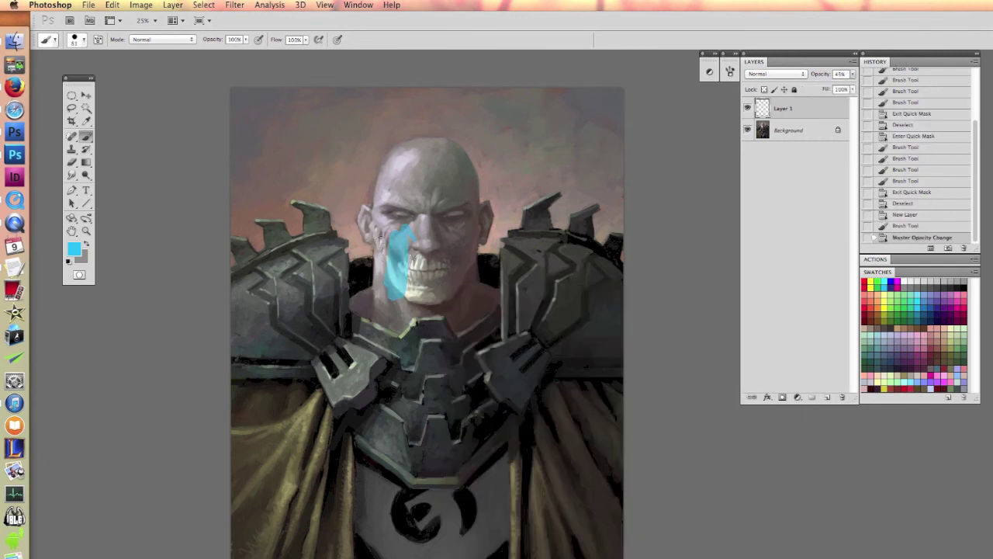
left_click_drag(389, 170, 386, 208)
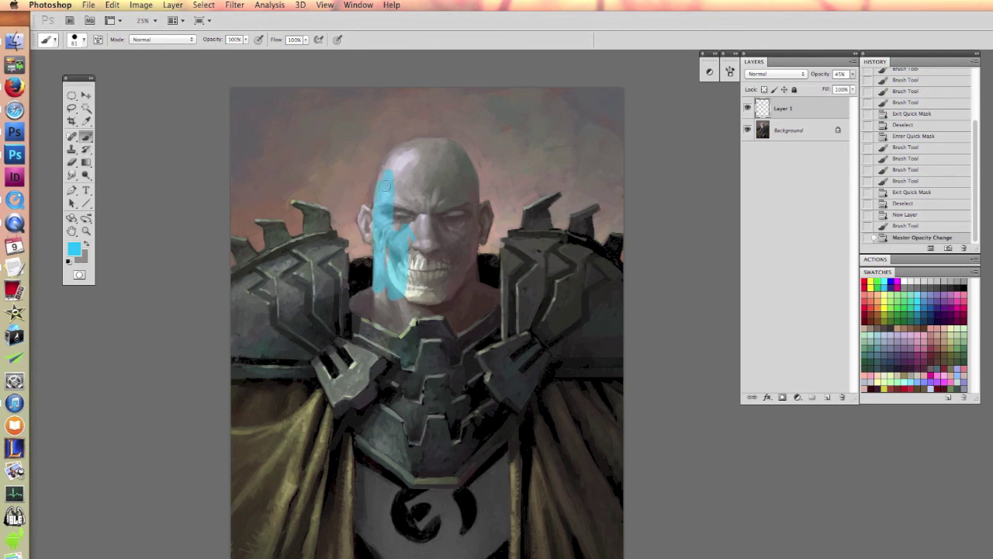
right_click(425, 180)
left_click_drag(465, 206, 510, 206)
key("Return")
left_click(430, 167)
mouse_move(457, 183)
left_mouse_down()
mouse_move(467, 231)
mouse_move(441, 188)
mouse_move(417, 264)
mouse_move(404, 266)
mouse_move(370, 225)
left_mouse_up()
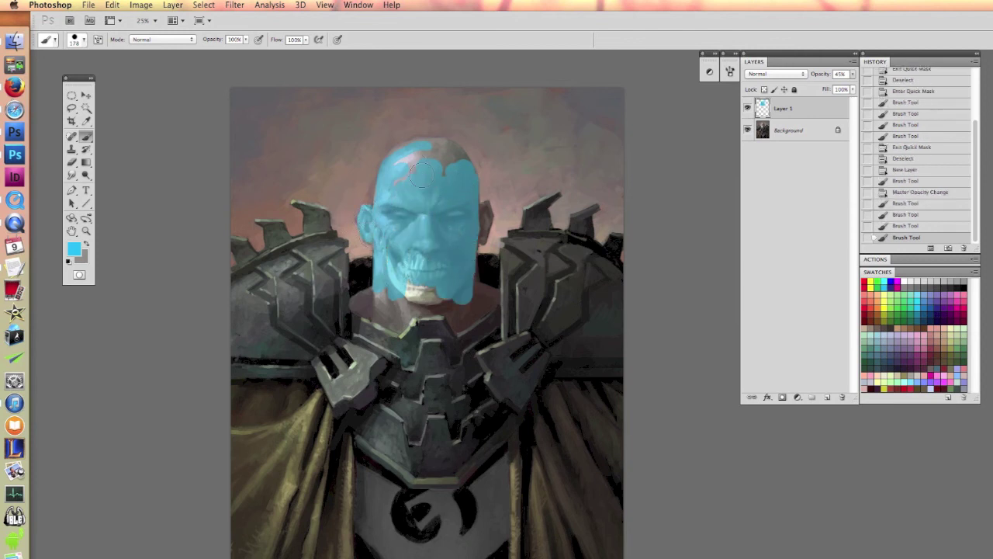
Fill in cyan over the forehead patches, chin, neck, mouth, right ear and top of head
mouse_move(395, 161)
left_mouse_down()
mouse_move(456, 175)
mouse_move(444, 149)
mouse_move(402, 165)
left_mouse_up()
mouse_move(377, 304)
left_mouse_down()
mouse_move(357, 288)
mouse_move(392, 322)
mouse_move(436, 295)
mouse_move(422, 298)
mouse_move(473, 315)
mouse_move(485, 296)
mouse_move(406, 278)
mouse_move(417, 277)
left_mouse_up()
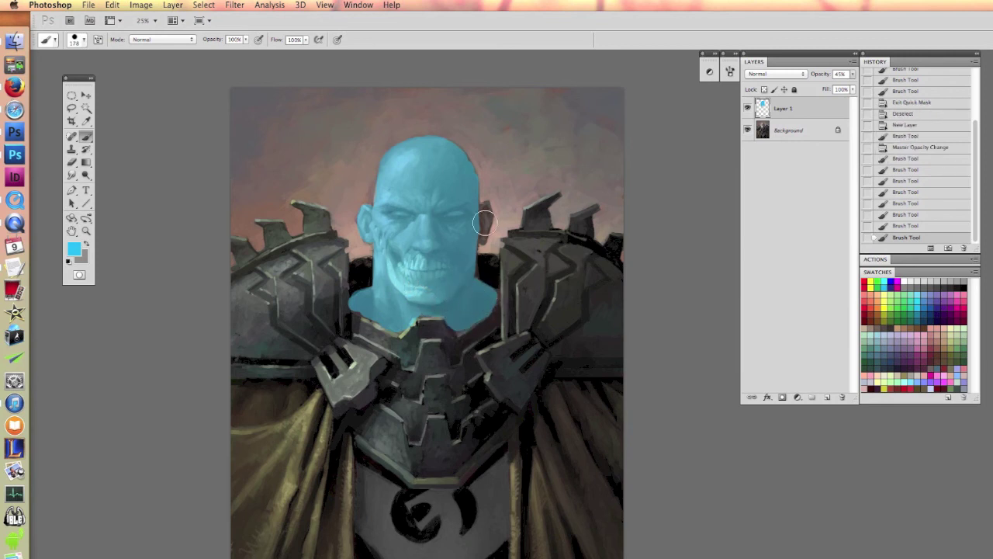
mouse_move(475, 225)
left_mouse_down()
mouse_move(487, 211)
mouse_move(475, 231)
left_mouse_up()
left_click_drag(465, 163, 469, 196)
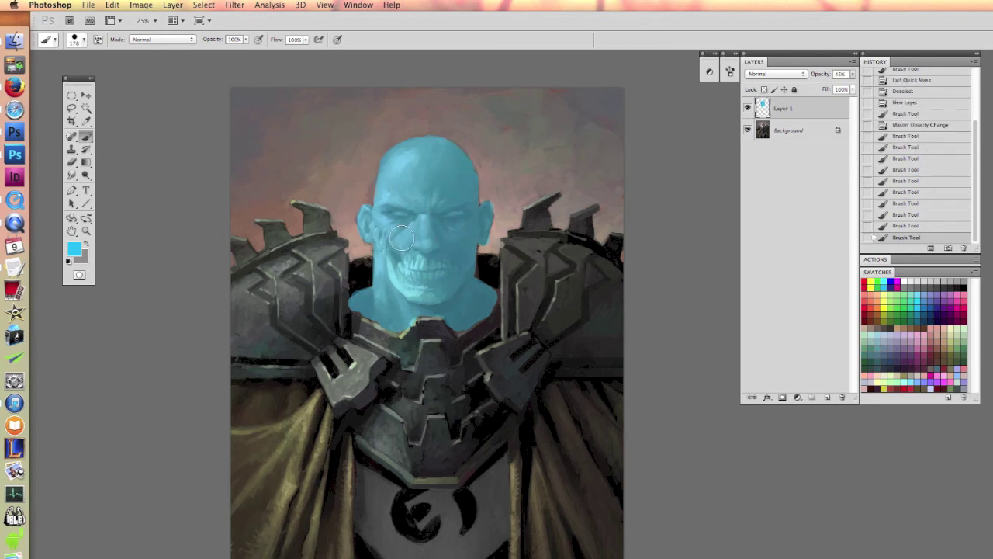
Shrink the brush to a small size and hide the cyan Layer 1
right_click(484, 218)
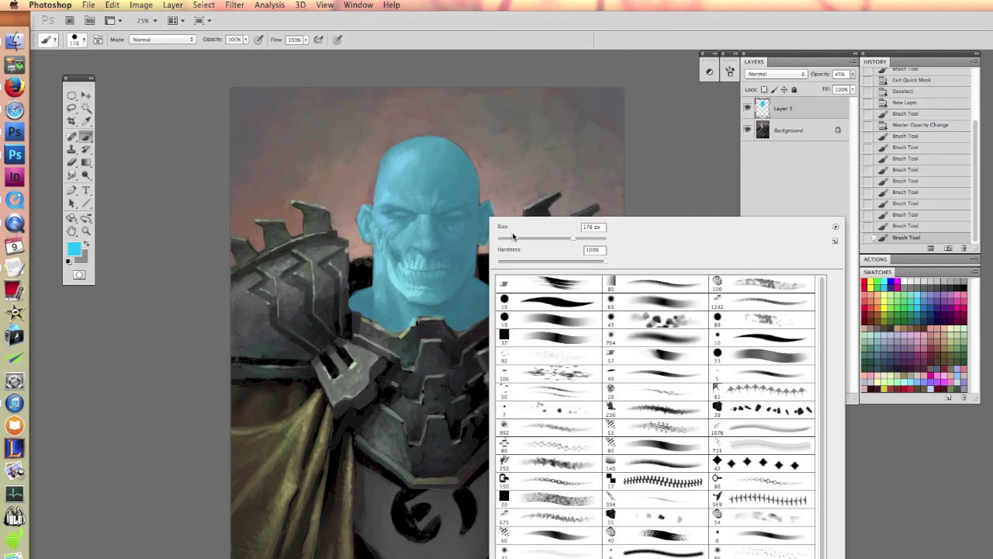
left_click(513, 236)
left_click(769, 101)
left_click(747, 108)
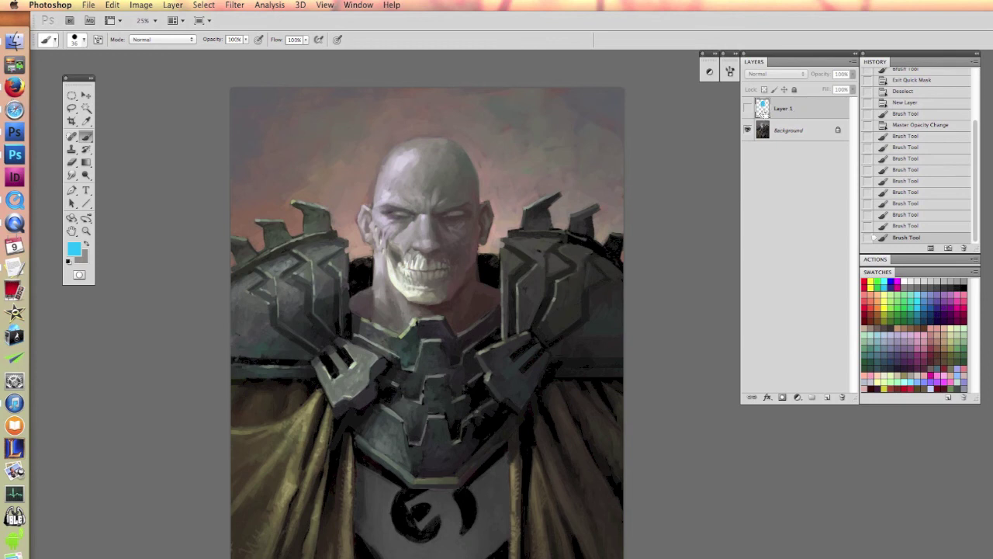
left_click(762, 108, "super")
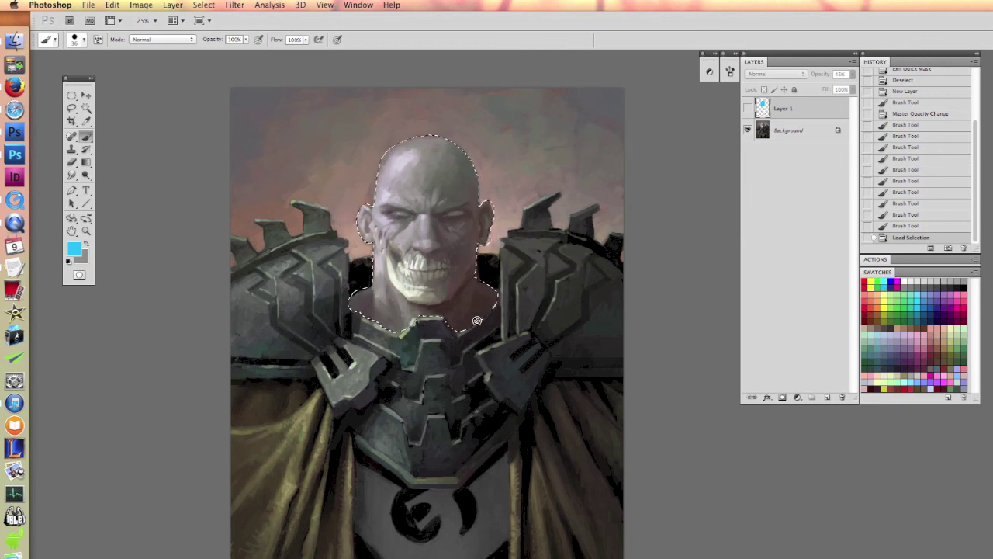
left_click(204, 5)
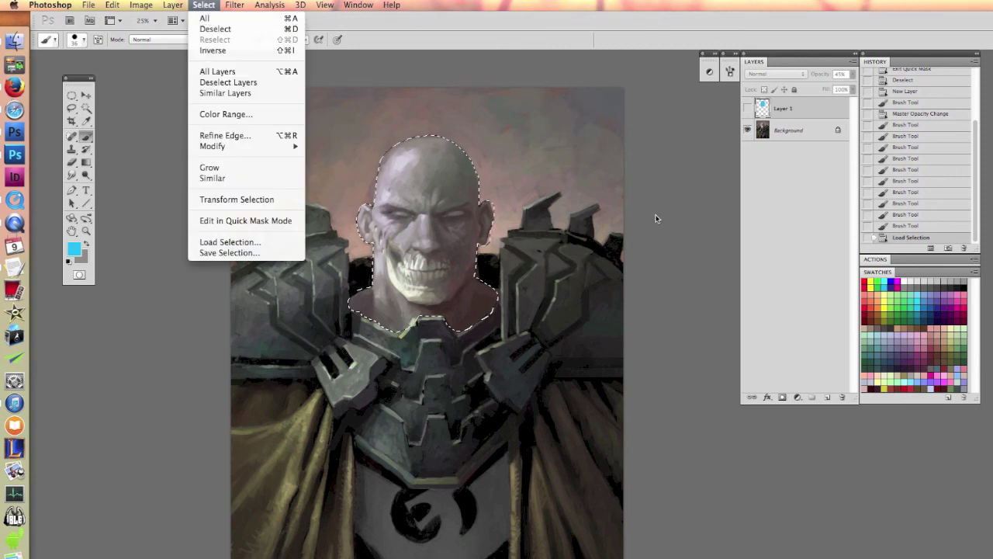
key("Escape")
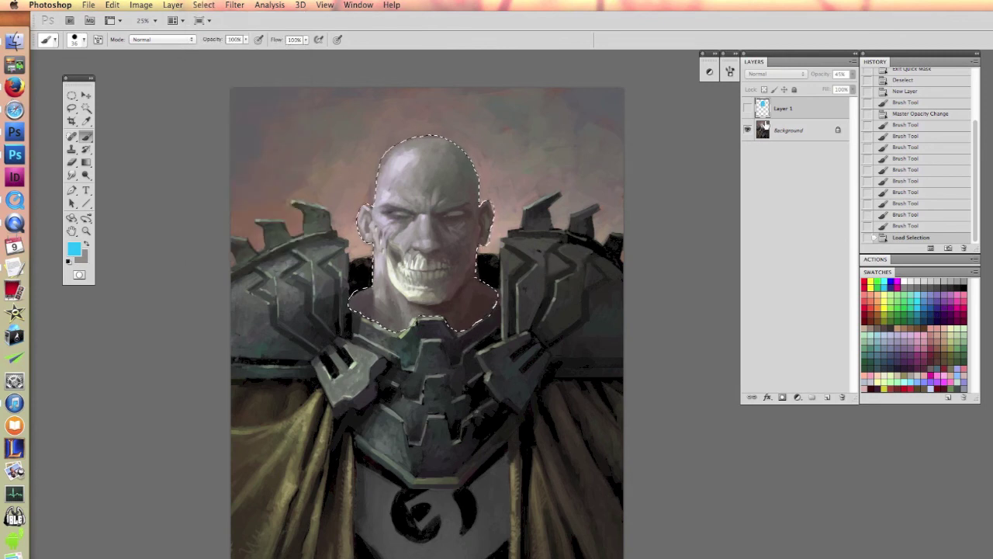
key("super+d")
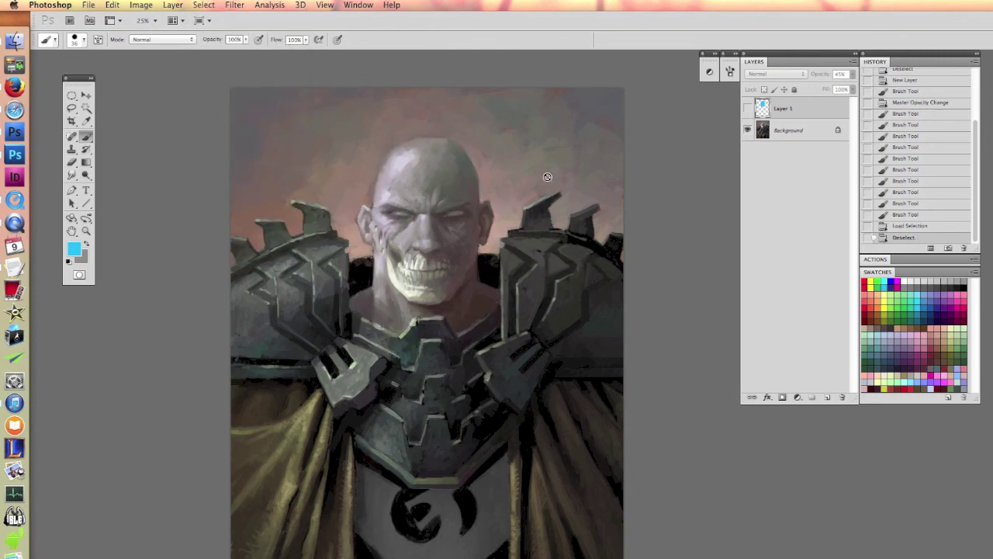
left_click(762, 110, "super")
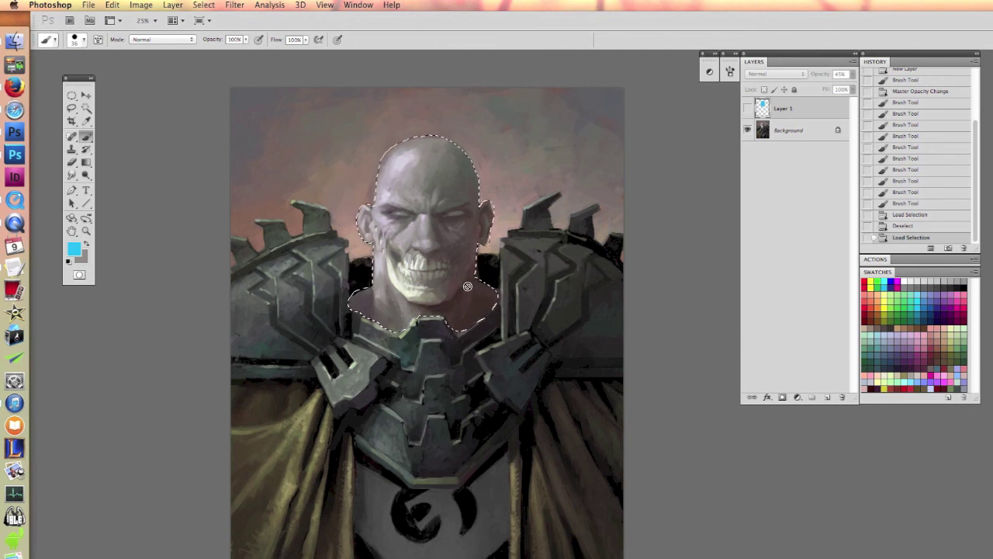
key("super+d")
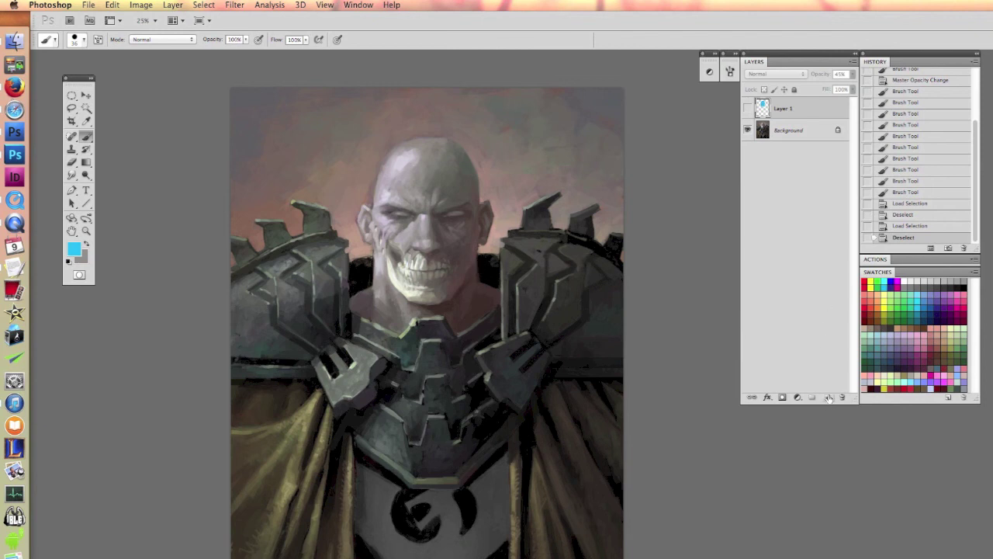
left_click(71, 94)
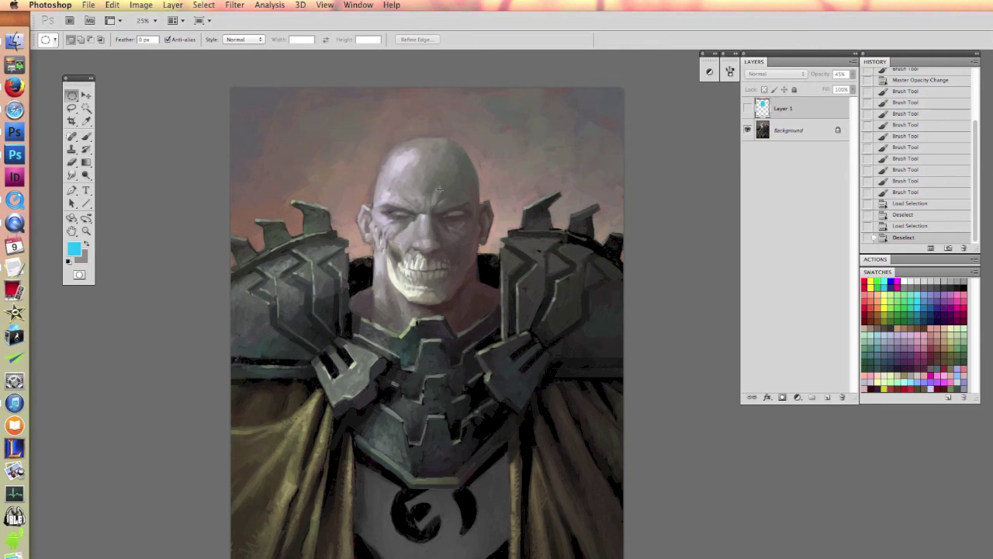
left_click_drag(819, 142, 827, 397)
left_click_drag(811, 116, 841, 397)
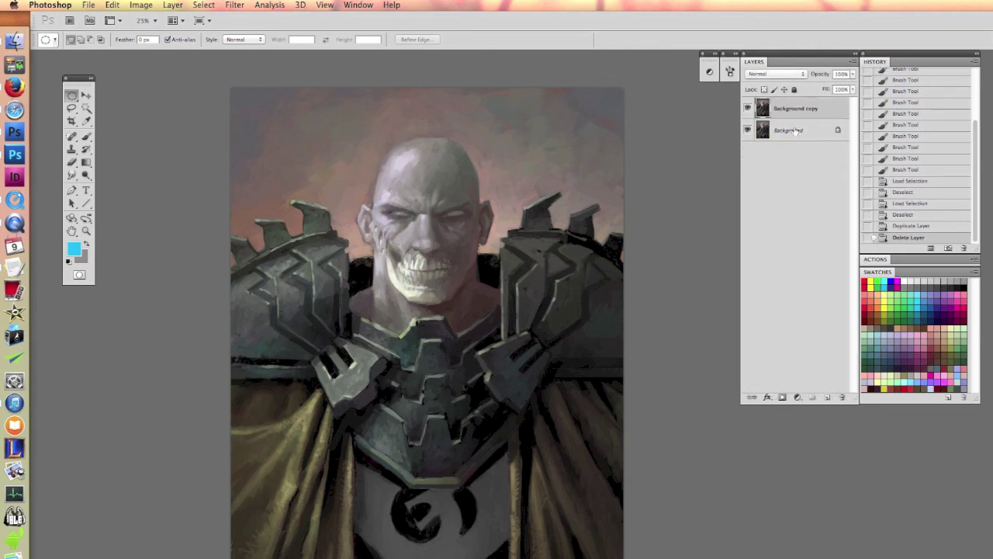
key("super+u")
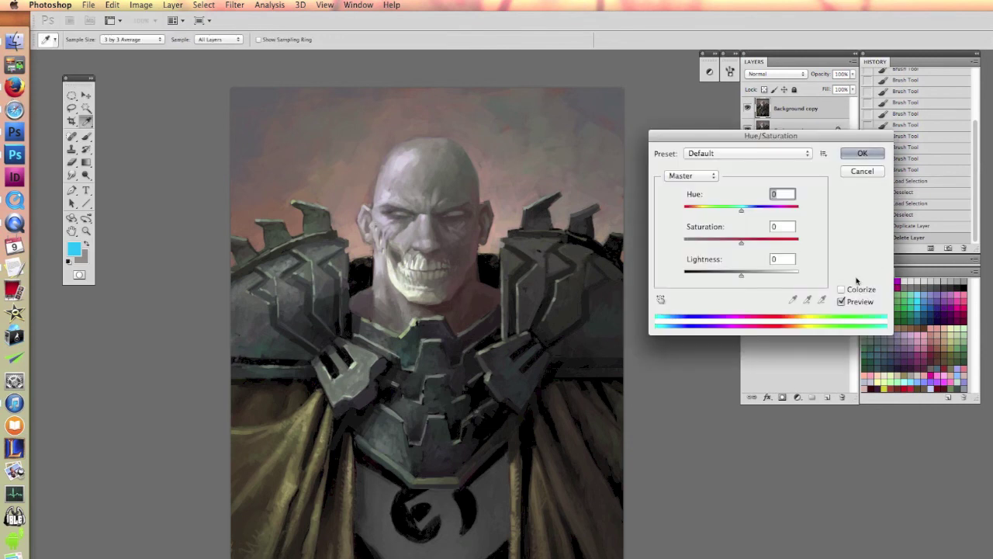
left_click(841, 290)
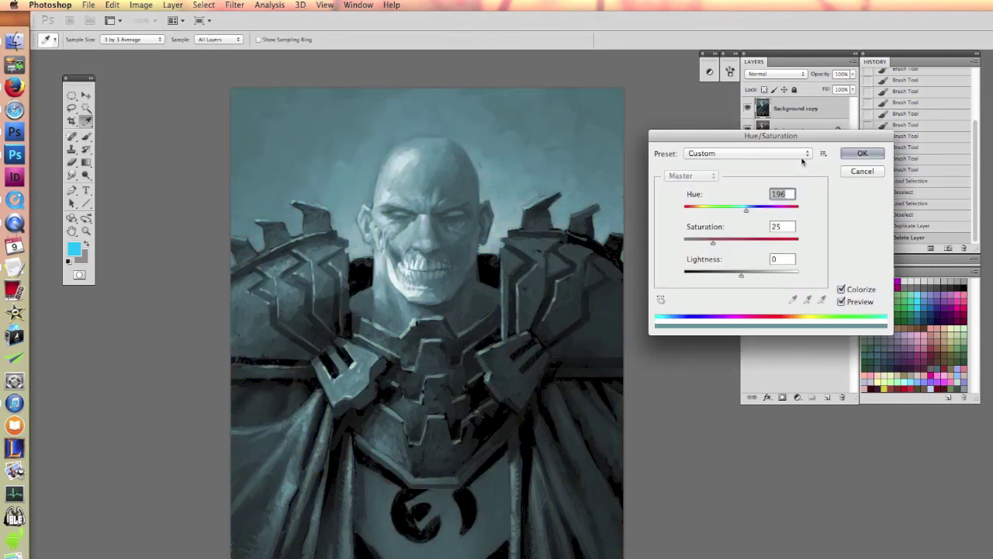
left_click(733, 244)
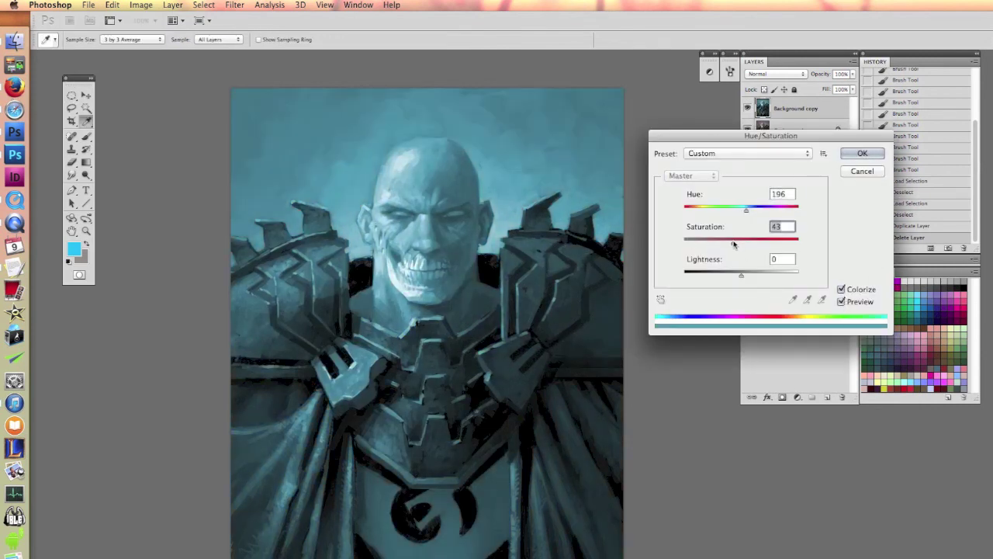
left_click(861, 153)
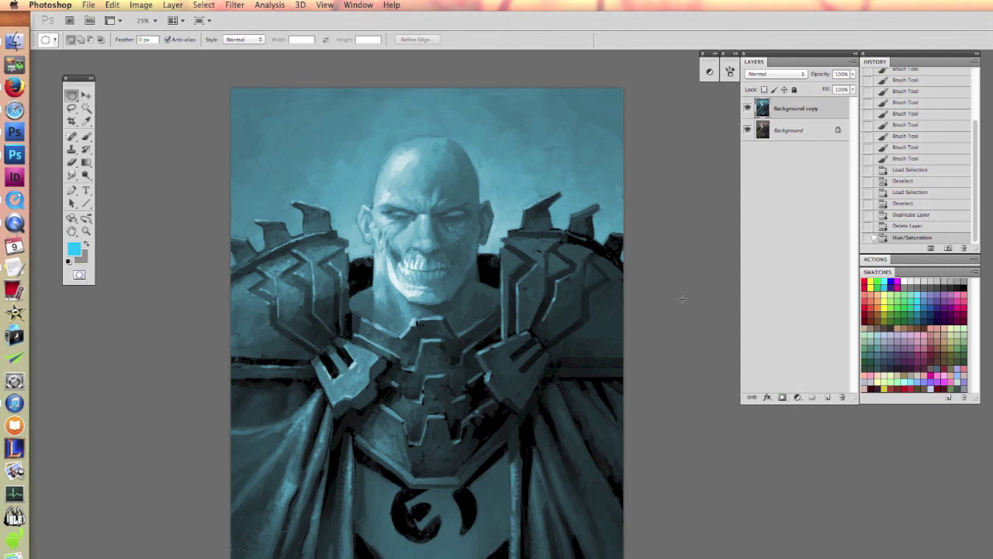
Add a layer mask to Background copy and paint black around the head, hiding Background to inspect
left_click(783, 397)
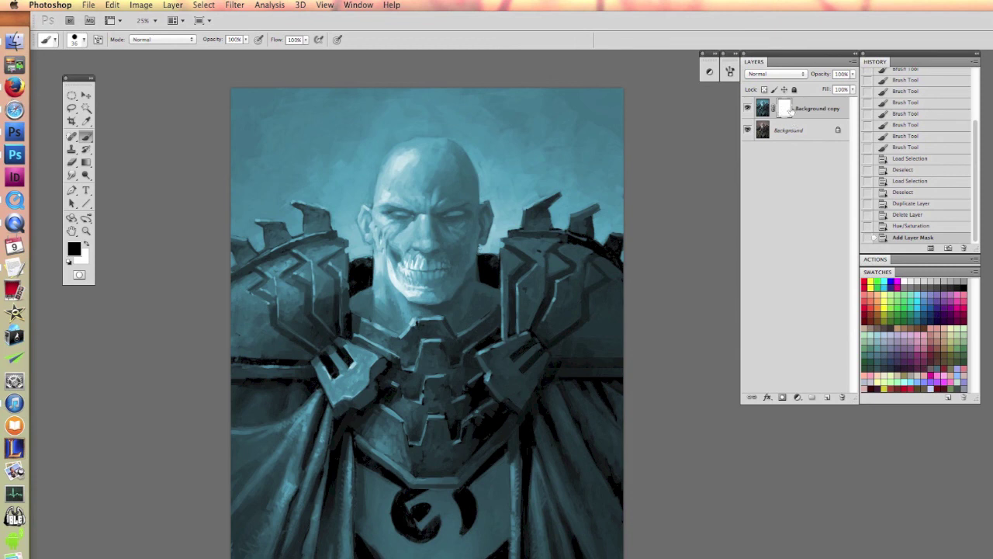
right_click(379, 208)
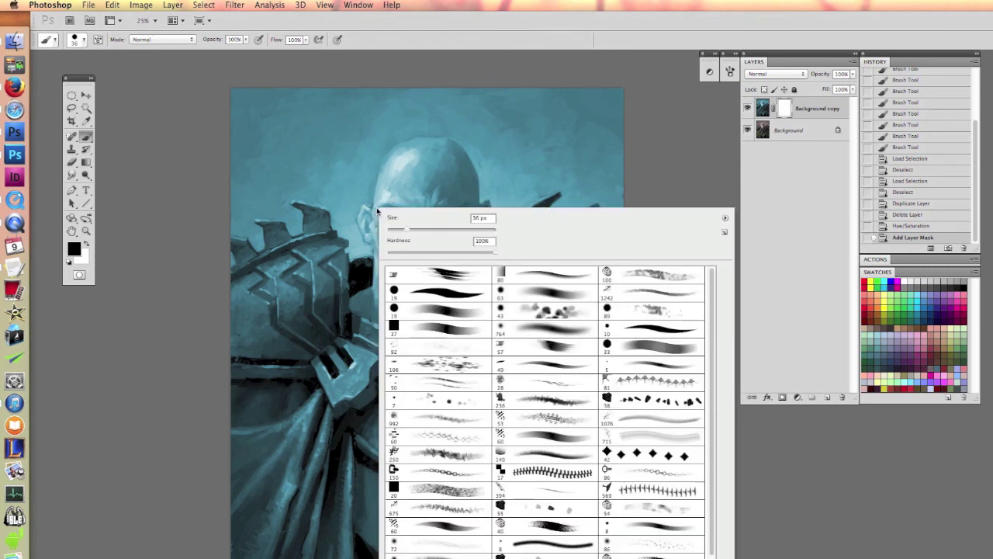
left_click(390, 168)
mouse_move(395, 167)
left_mouse_down()
mouse_move(395, 261)
mouse_move(469, 177)
mouse_move(422, 271)
mouse_move(415, 165)
mouse_move(349, 247)
mouse_move(359, 158)
mouse_move(381, 210)
mouse_move(380, 286)
mouse_move(428, 249)
mouse_move(431, 314)
mouse_move(493, 217)
mouse_move(483, 337)
mouse_move(496, 327)
mouse_move(542, 184)
mouse_move(523, 183)
mouse_move(497, 227)
mouse_move(504, 144)
mouse_move(425, 199)
mouse_move(440, 116)
mouse_move(404, 128)
mouse_move(447, 128)
mouse_move(422, 151)
mouse_move(391, 142)
mouse_move(410, 134)
mouse_move(447, 151)
mouse_move(396, 154)
left_mouse_up()
left_click_drag(471, 128, 473, 128)
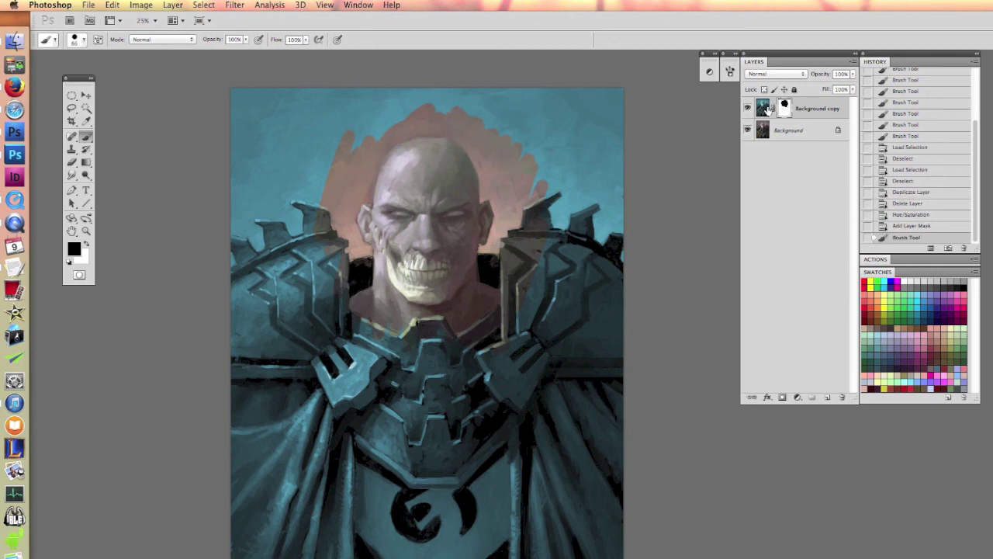
left_click(747, 130)
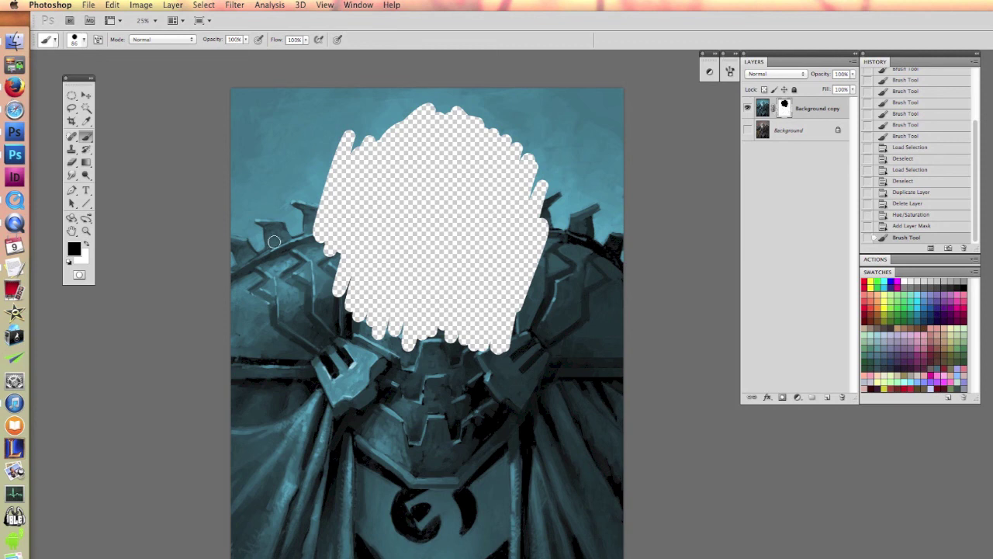
Enlarge the brush to 131 px and mask more area left of the face, with Background visible again
mouse_move(287, 206)
left_mouse_down()
mouse_move(306, 295)
mouse_move(361, 349)
left_mouse_up()
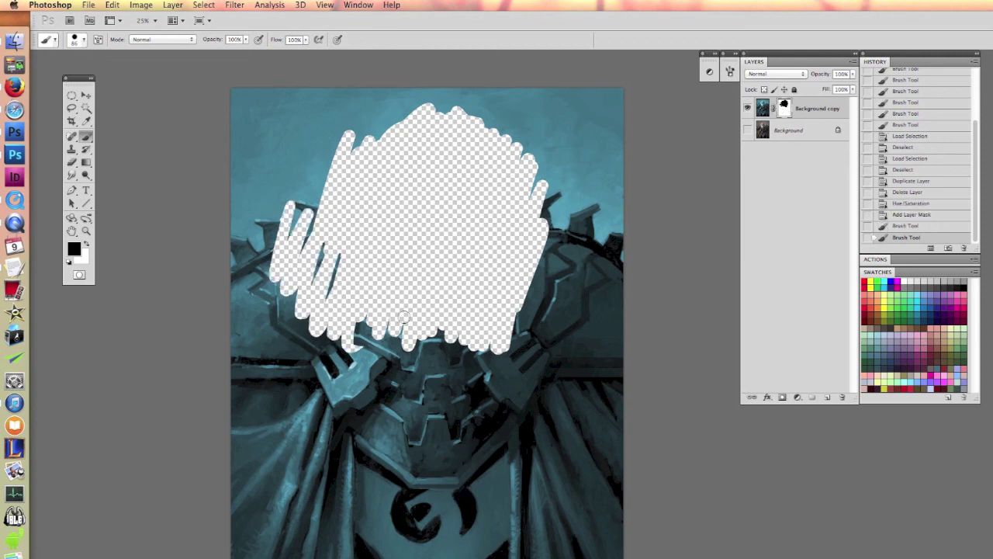
right_click(405, 314)
left_click_drag(481, 340, 493, 341)
left_click(398, 268)
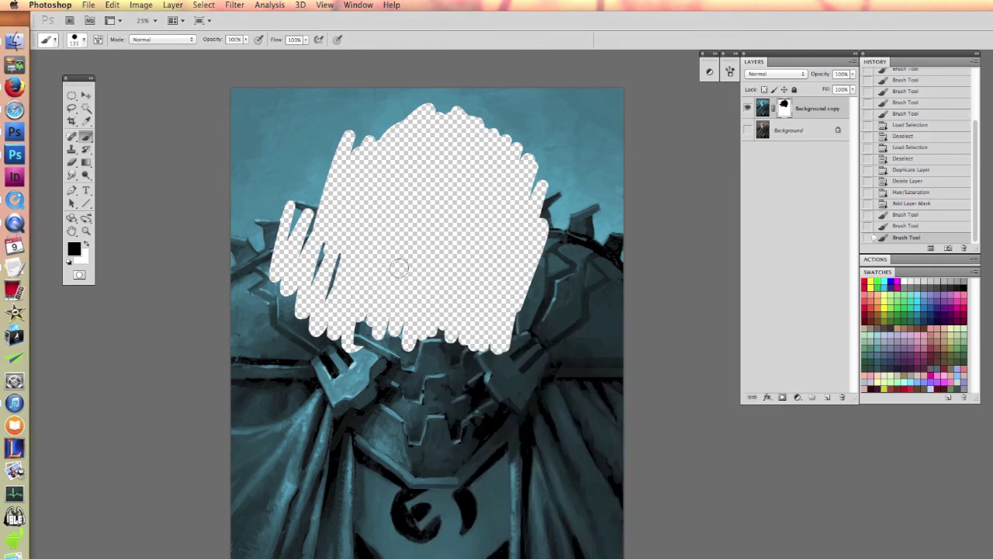
left_click(747, 131)
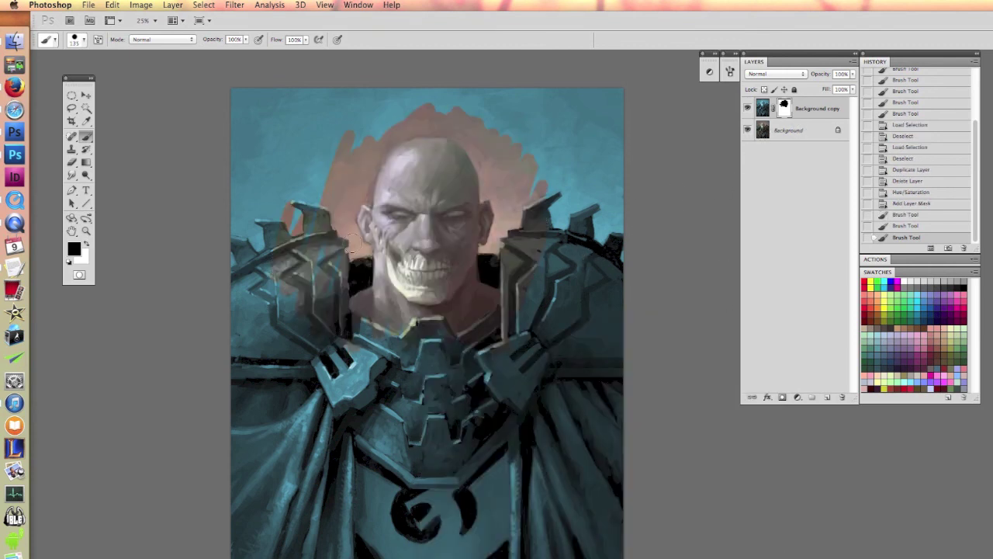
mouse_move(342, 199)
left_mouse_down()
mouse_move(314, 171)
mouse_move(298, 221)
left_mouse_up()
left_click_drag(323, 299, 342, 262)
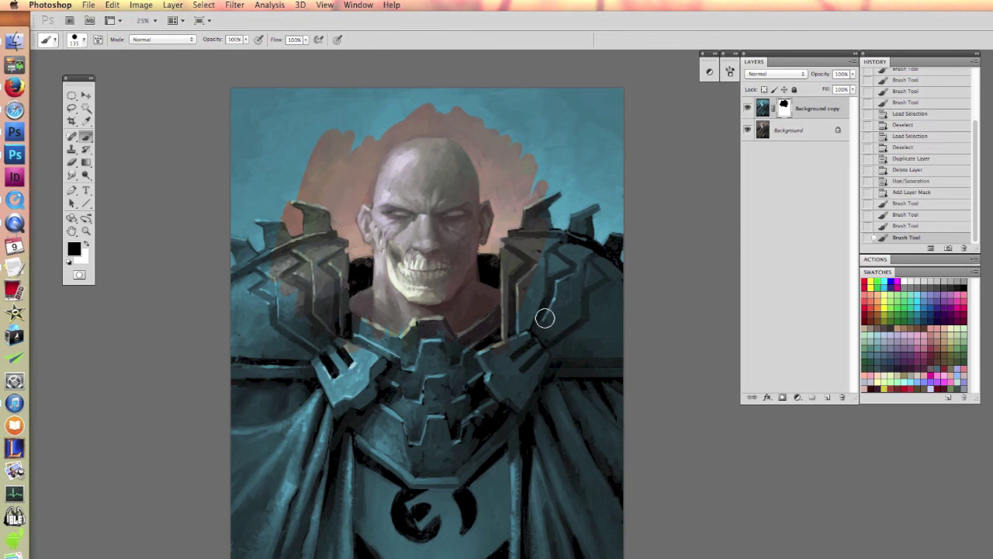
Disable and re-enable the Background copy's layer mask, then delete it
right_click(784, 106)
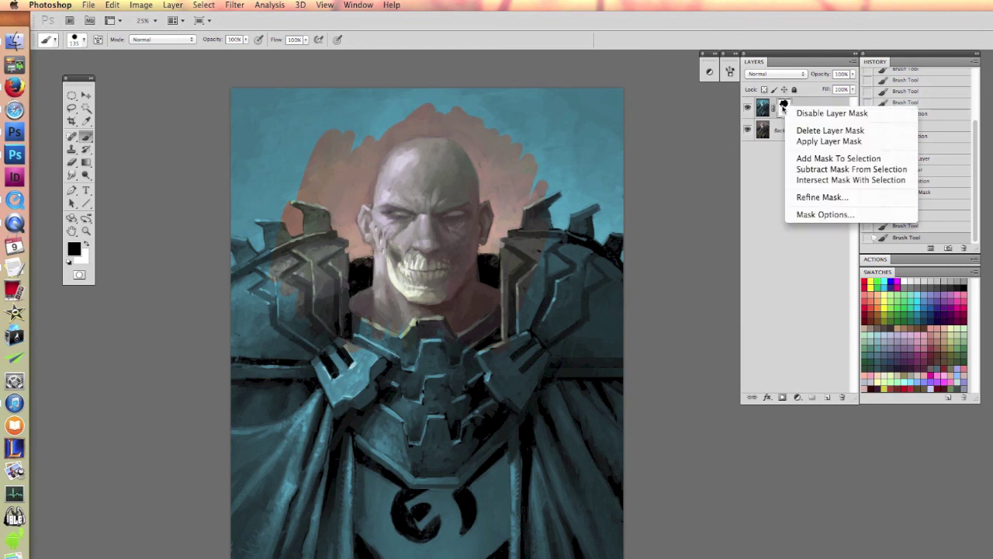
left_click(781, 108)
right_click(783, 107)
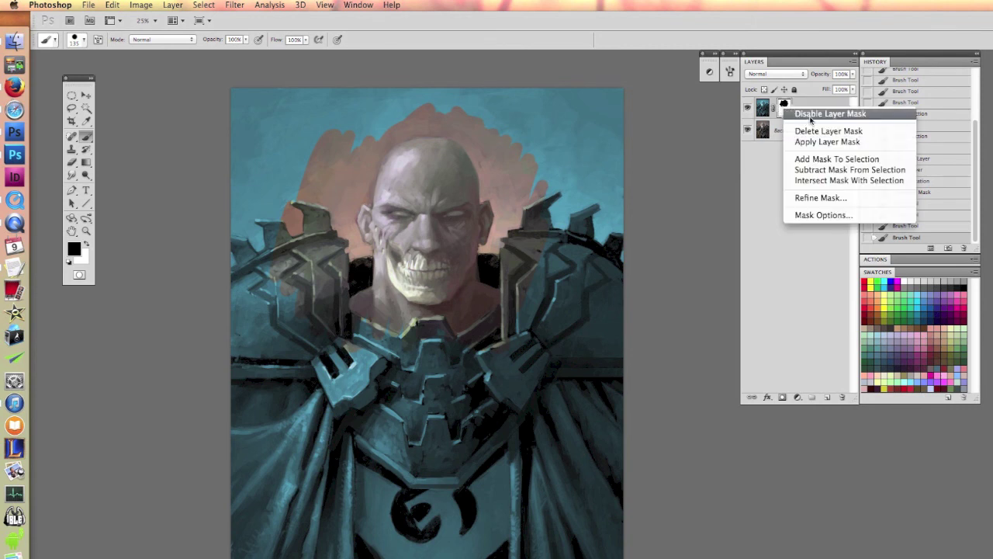
left_click(815, 114)
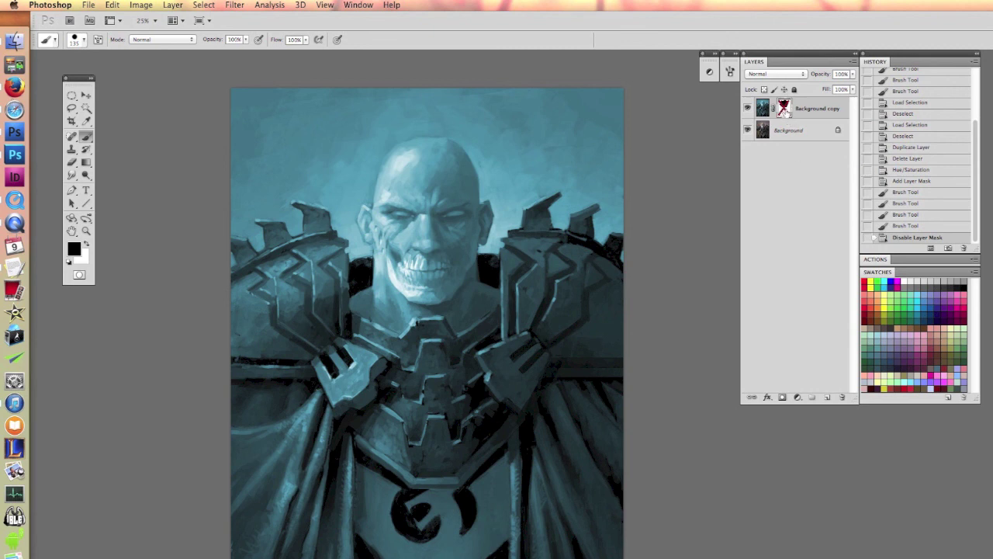
right_click(783, 107)
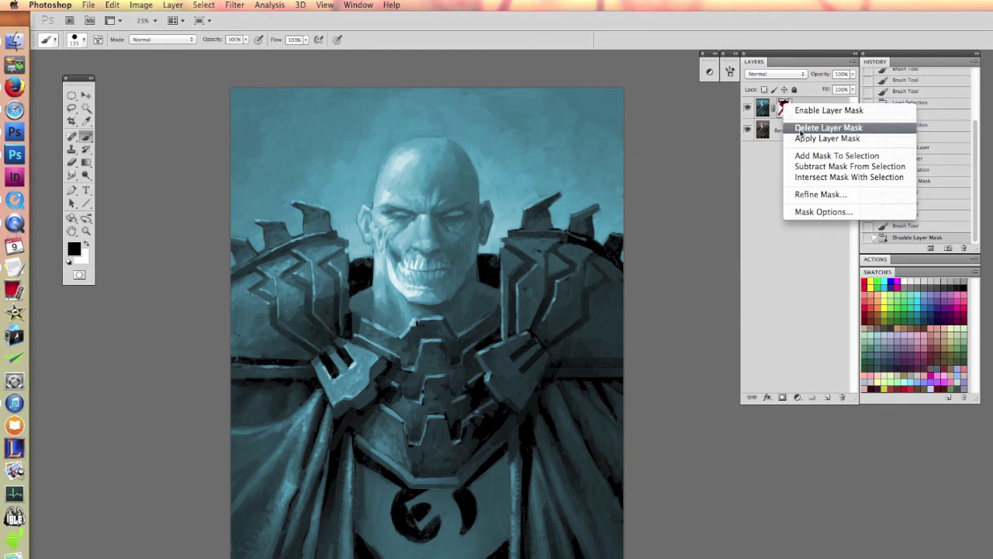
left_click(823, 107)
right_click(783, 111)
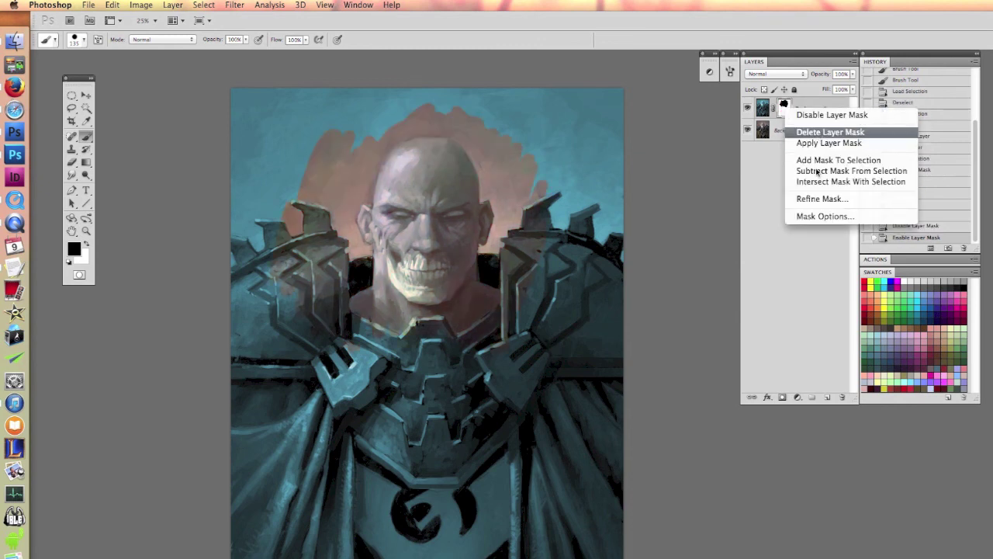
left_click(818, 134)
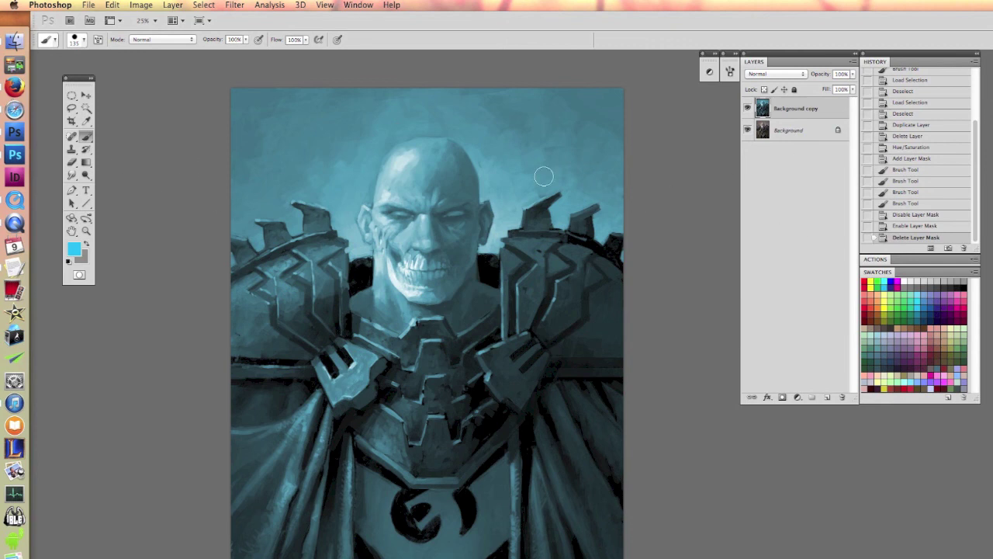
Magic Wand-select the dark armour and cloak areas non-contiguously, toggling selection edges with Cmd+H
left_click(86, 108)
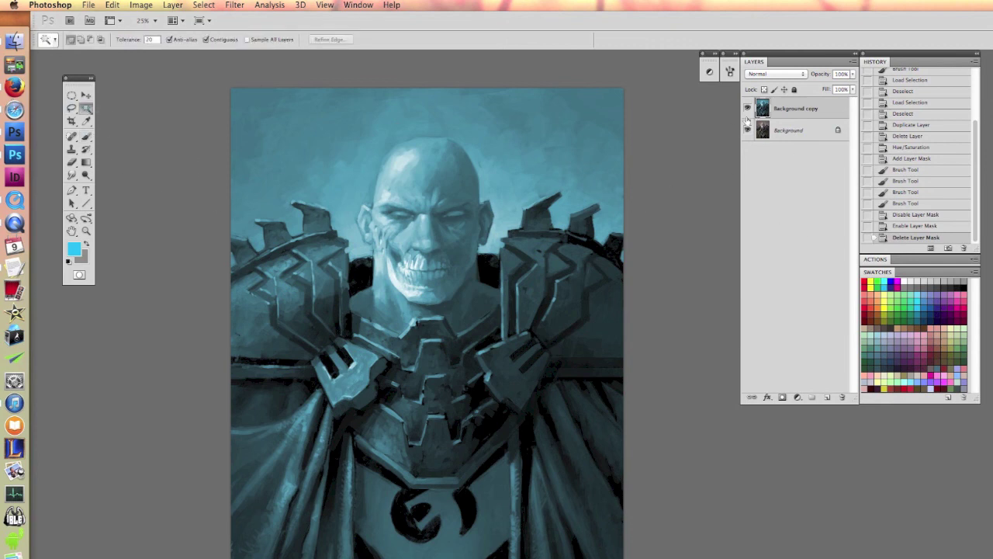
left_click(404, 525)
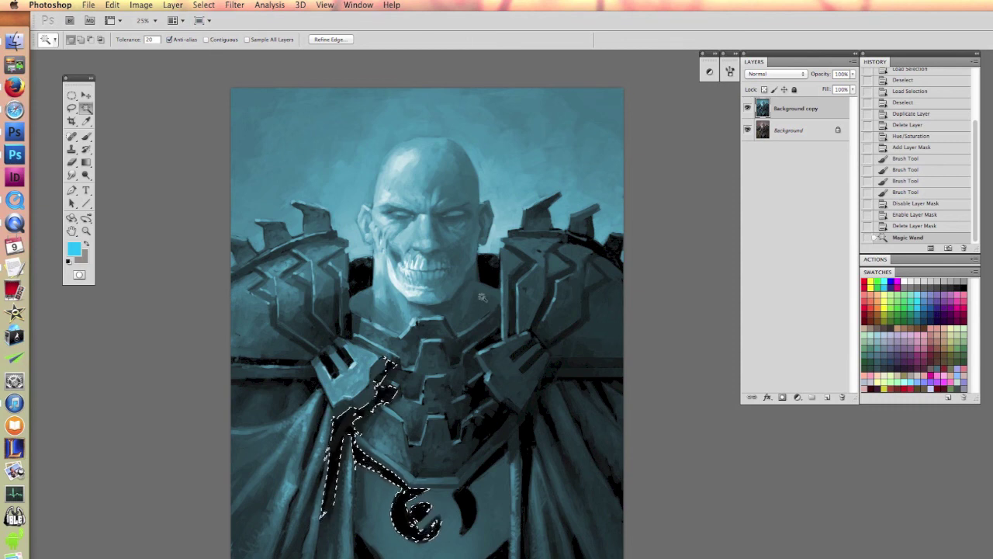
left_click(416, 326)
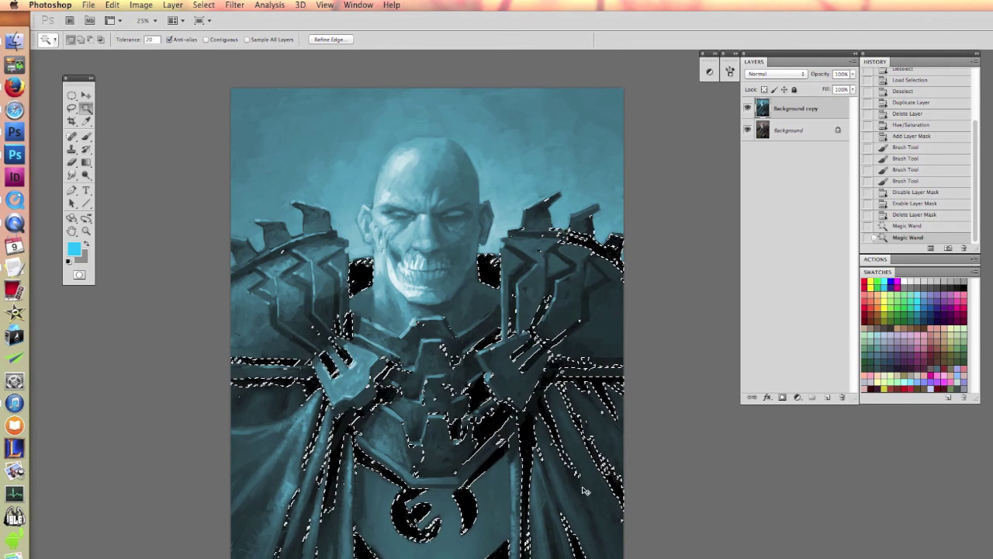
key("super+h")
key("v")
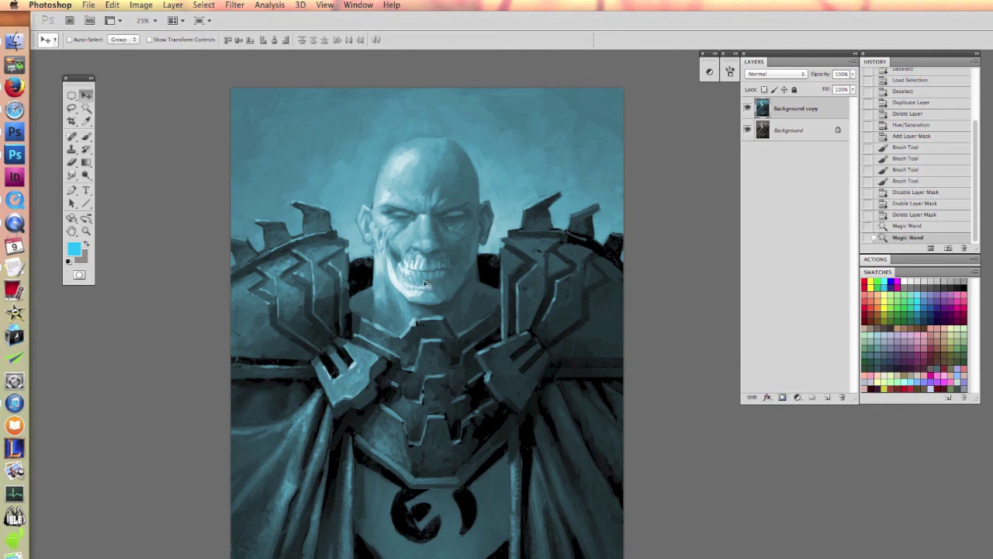
key("super+h")
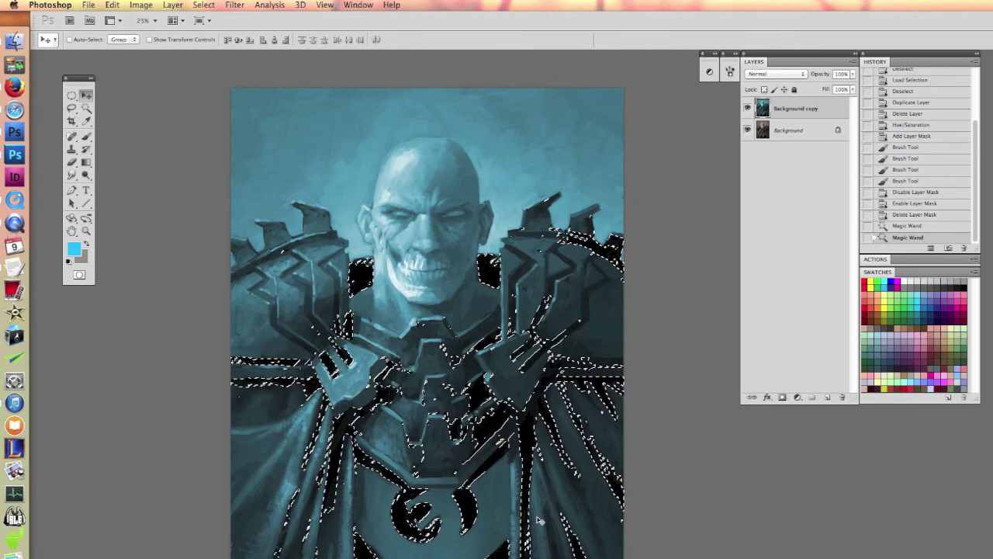
key("super+h")
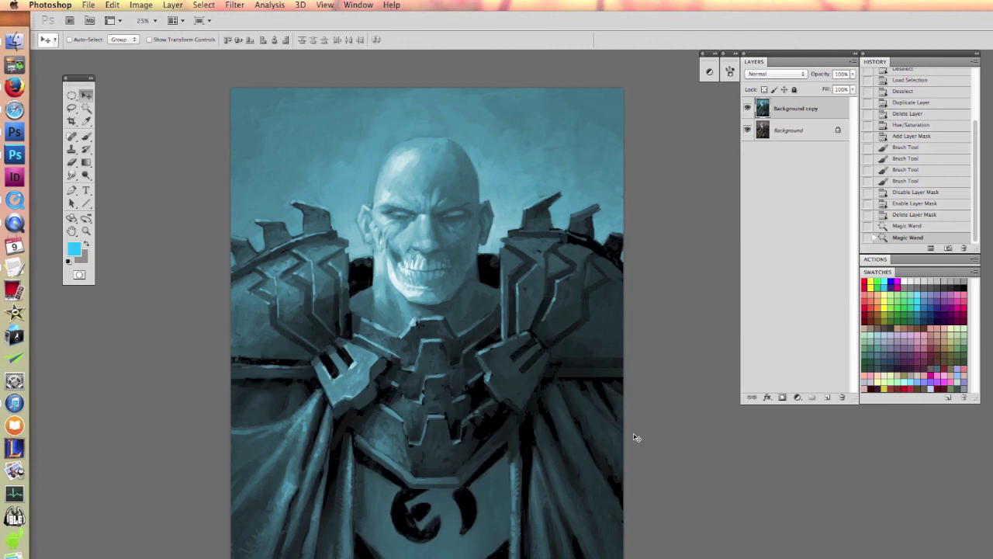
Mask Background copy from the dark-area selection, invert it with Cmd+I, and toggle Background visibility to compare
left_click(782, 397)
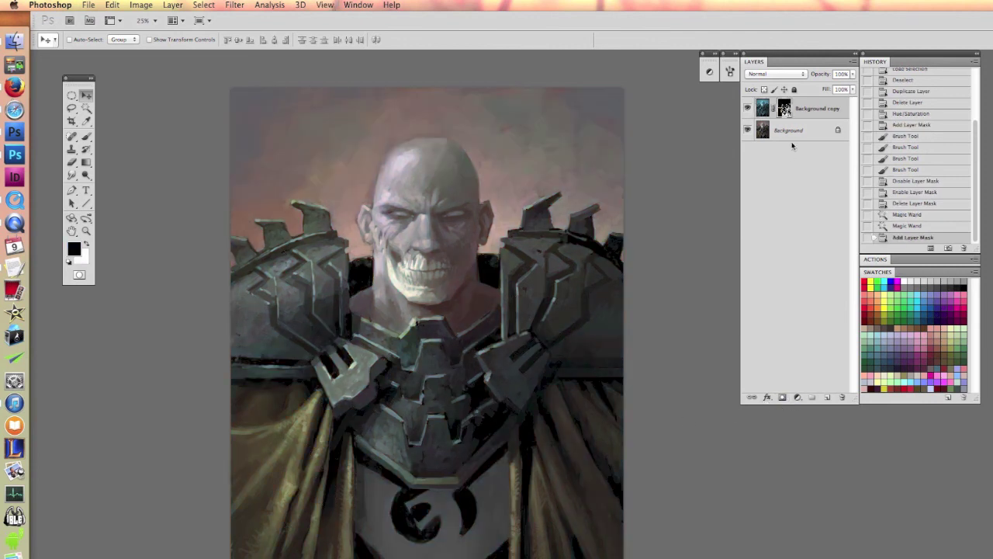
left_click(747, 130)
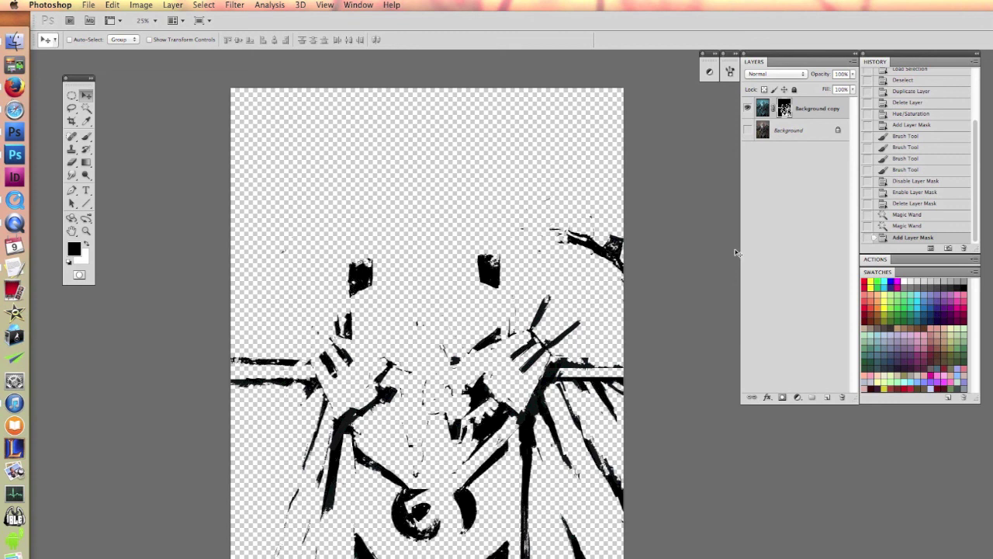
key("super+i")
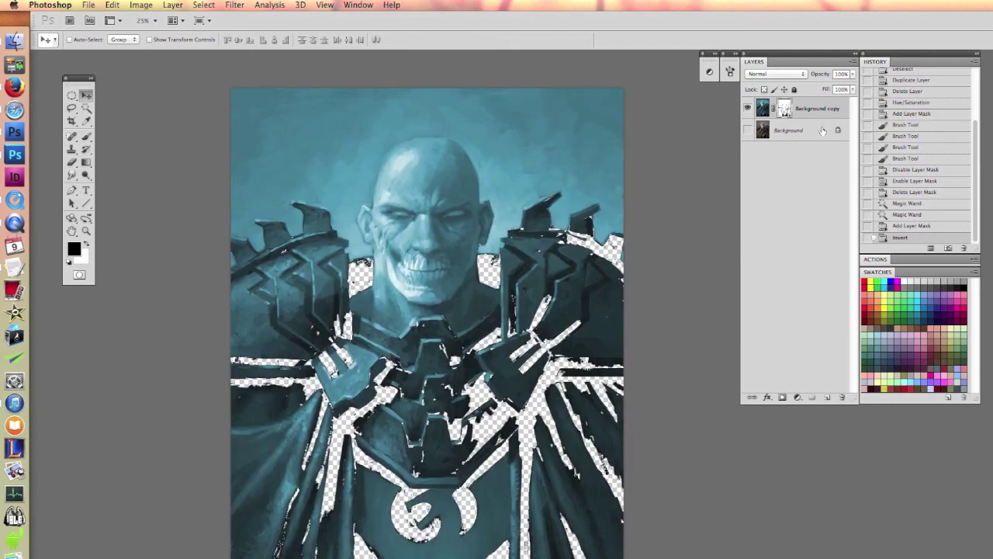
left_click(747, 129)
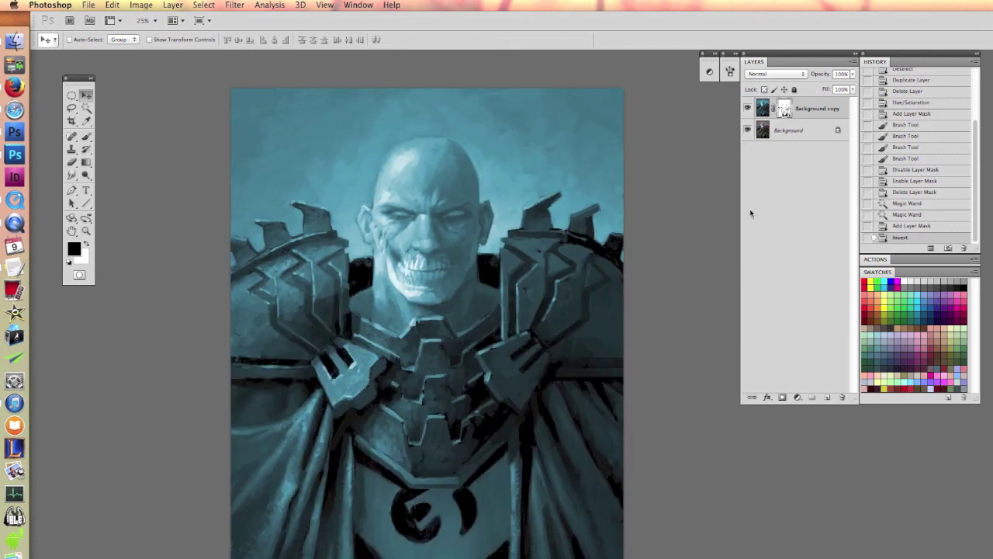
left_click(747, 129)
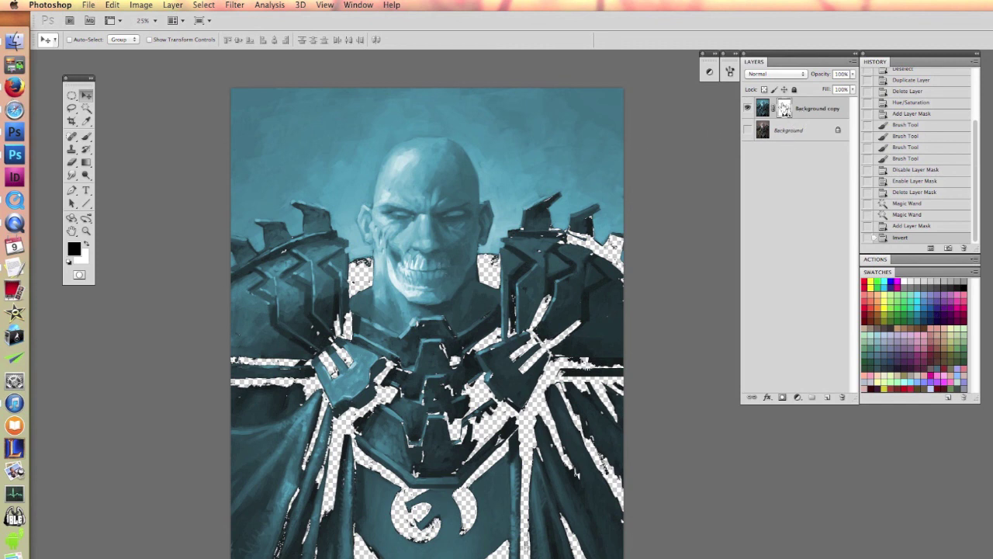
left_click(747, 130)
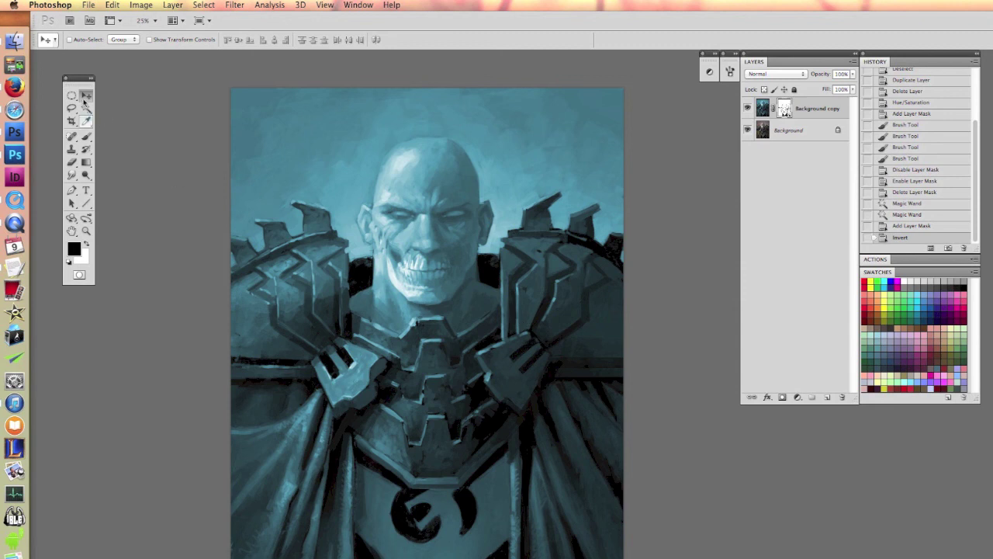
left_click(86, 122)
left_click(88, 123)
left_click(86, 107)
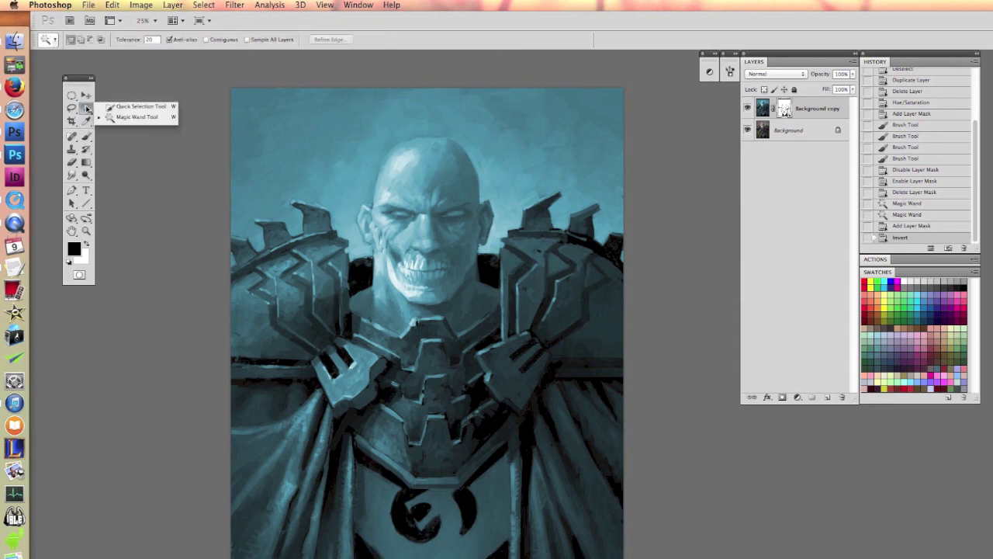
left_click(86, 93)
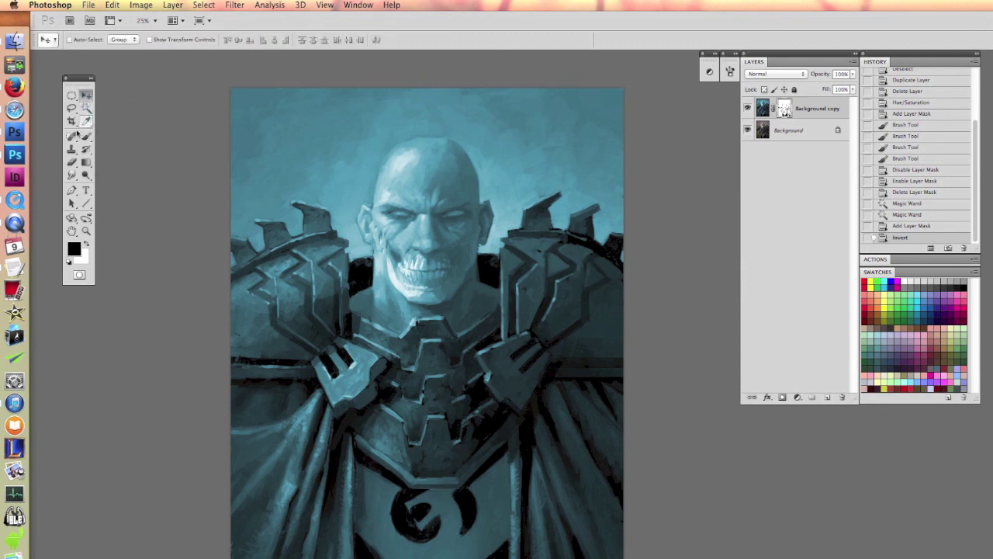